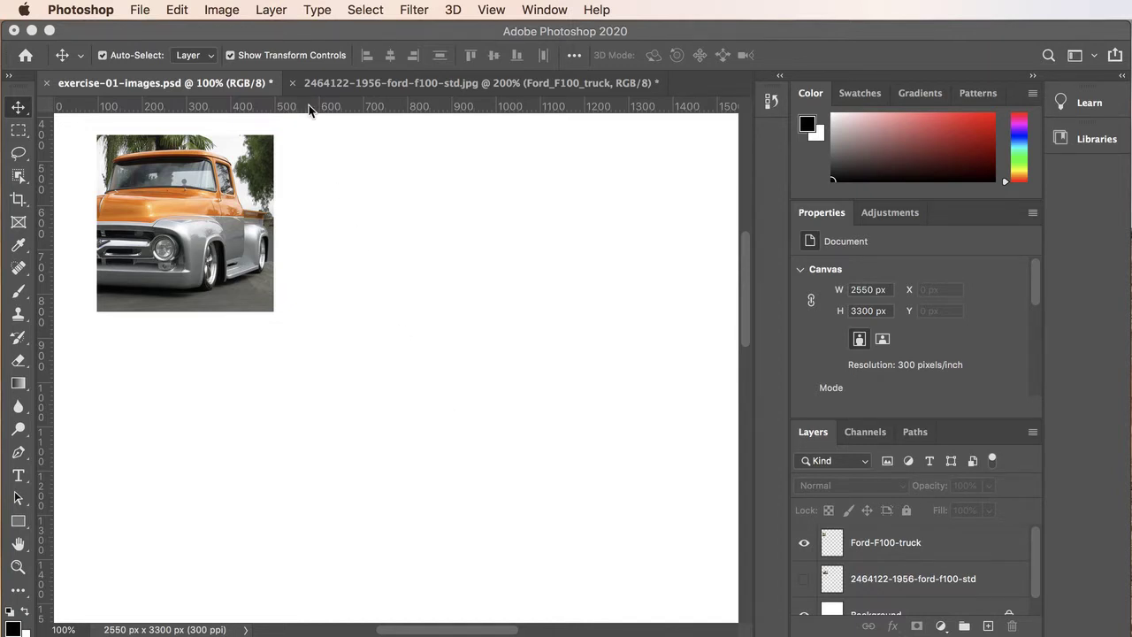
# Show the rulers and pull a horizontal and a vertical guide onto the page.
pyautogui.click(492, 9)
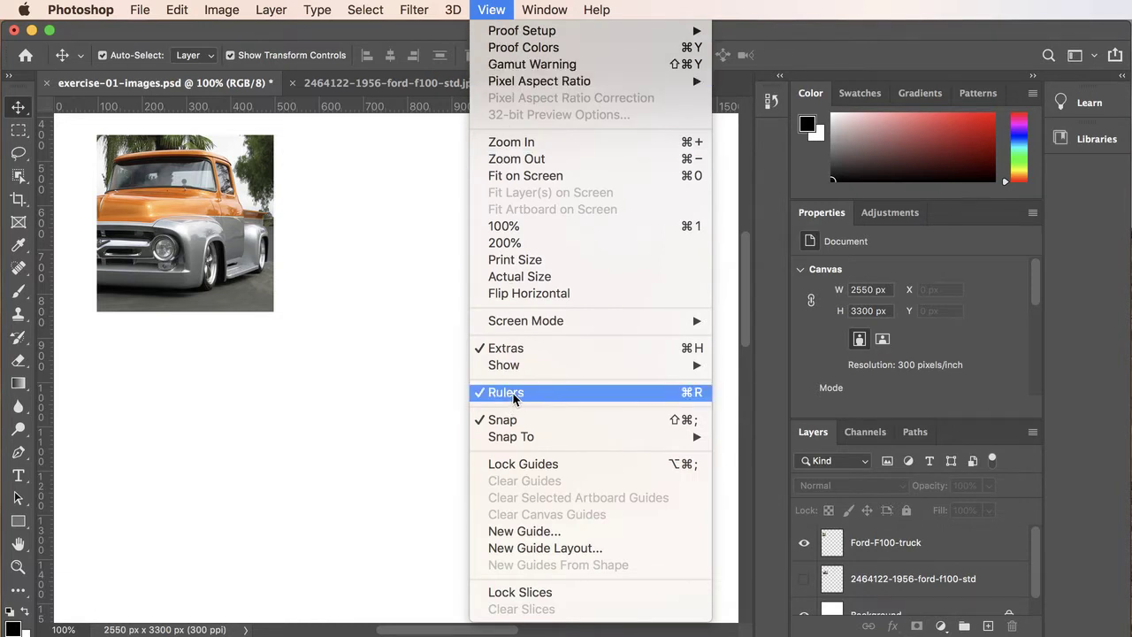
pyautogui.click(512, 392)
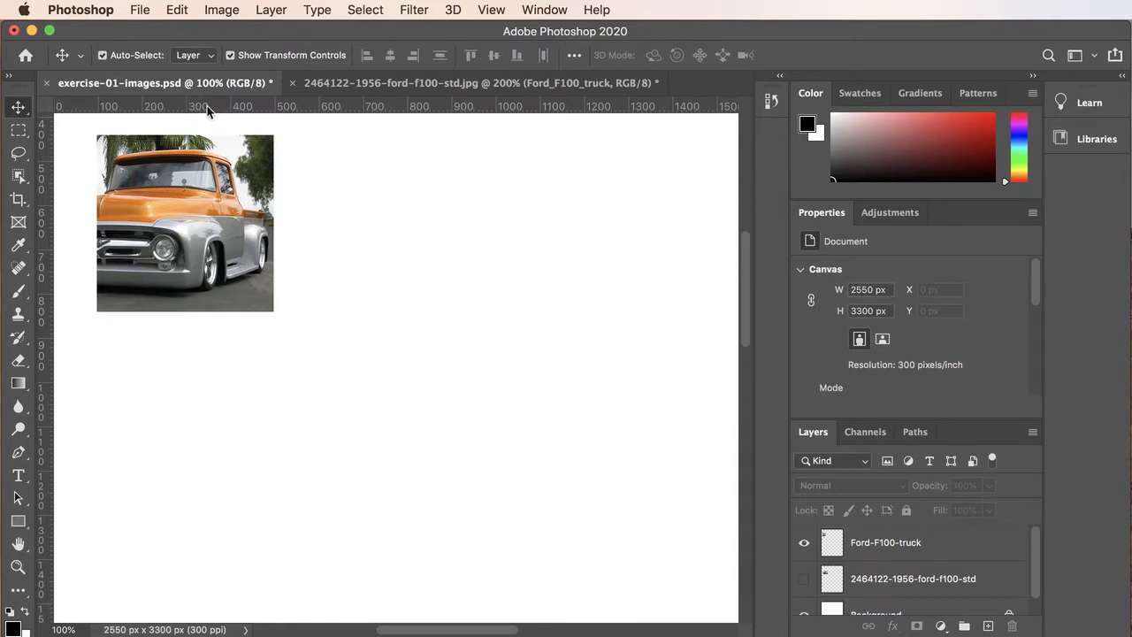
pyautogui.moveTo(207, 107); pyautogui.dragTo(324, 135)
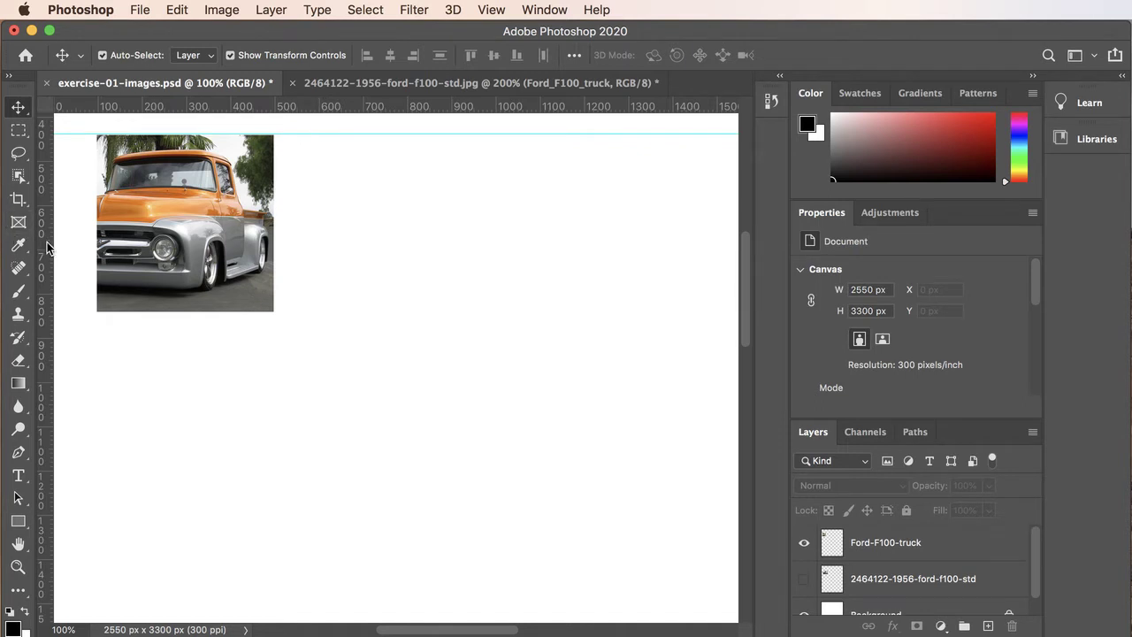
pyautogui.moveTo(44, 251); pyautogui.dragTo(97, 245)
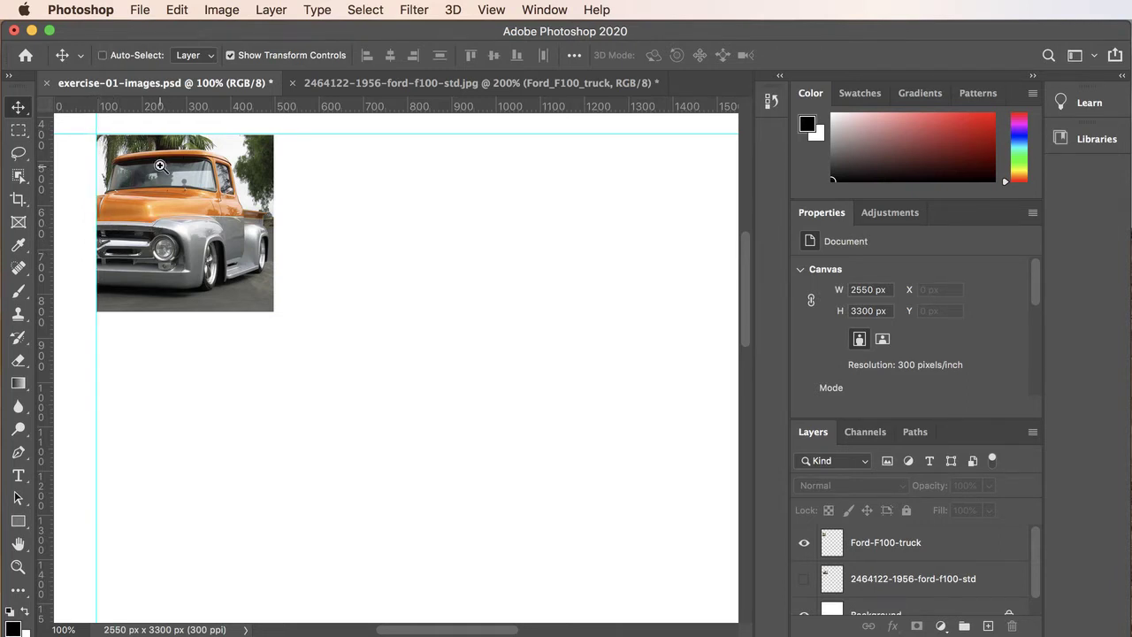
# Zoom in on the truck photo's top-left corner and align both guides with its top and left edges.
pyautogui.keyDown('super'); pyautogui.click(159, 173); pyautogui.keyUp('super')
pyautogui.keyDown('super'); pyautogui.click(146, 190); pyautogui.keyUp('super')
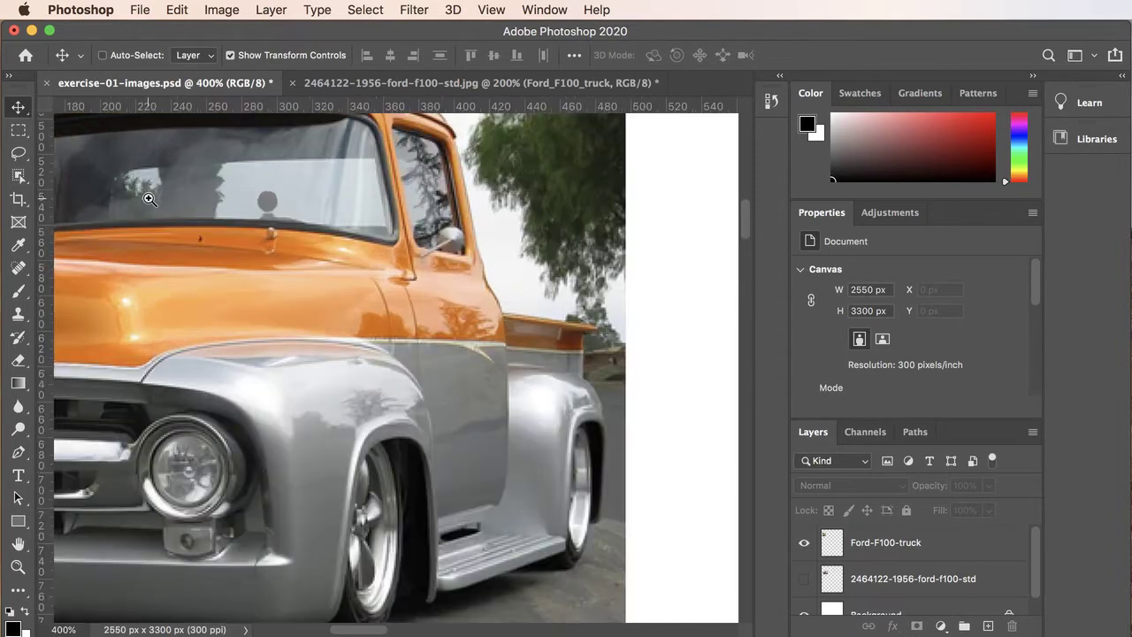
pyautogui.moveTo(147, 189); pyautogui.dragTo(400, 460)
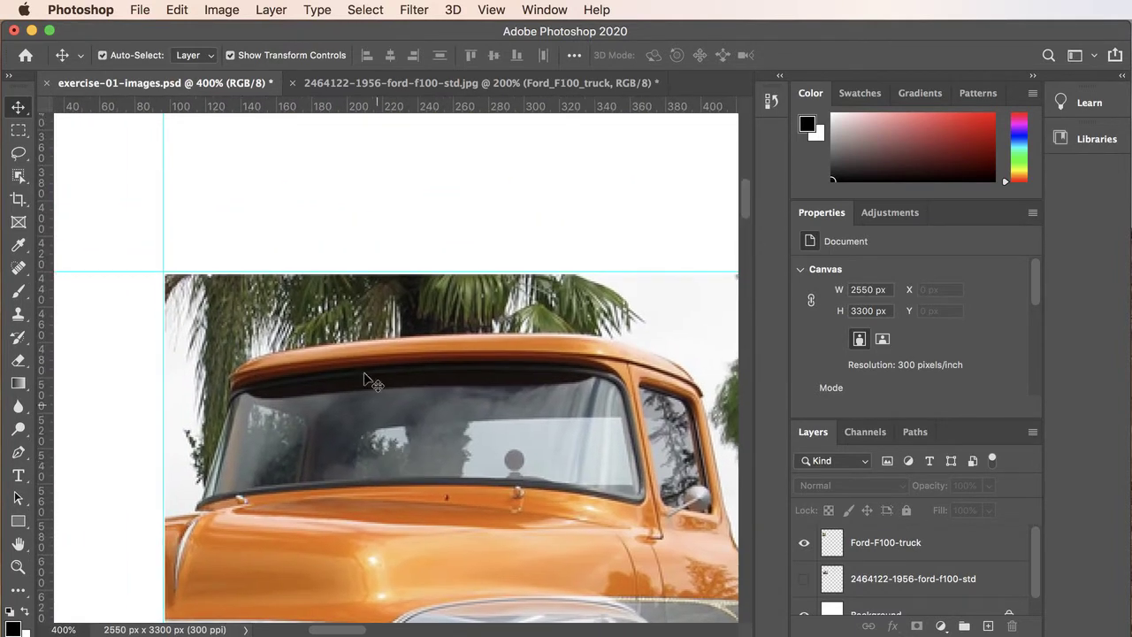
pyautogui.moveTo(111, 269)
pyautogui.mouseDown()
pyautogui.moveTo(120, 211)
pyautogui.moveTo(119, 274)
pyautogui.mouseUp()
pyautogui.moveTo(163, 238)
pyautogui.mouseDown()
pyautogui.moveTo(124, 230)
pyautogui.moveTo(164, 232)
pyautogui.mouseUp()
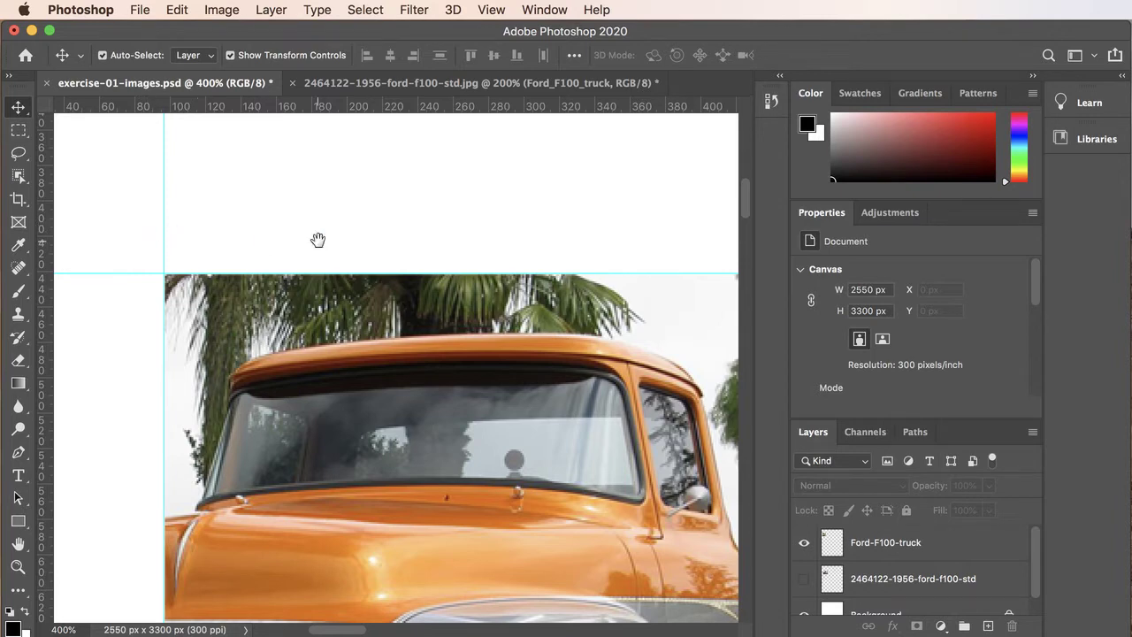
# Zoom back out to 100% and switch to Finder.
pyautogui.keyDown('alt'); pyautogui.keyDown('super'); pyautogui.click(365, 274); pyautogui.keyUp('super'); pyautogui.keyUp('alt')
pyautogui.keyDown('alt'); pyautogui.keyDown('super'); pyautogui.click(364, 291); pyautogui.keyUp('super'); pyautogui.keyUp('alt')
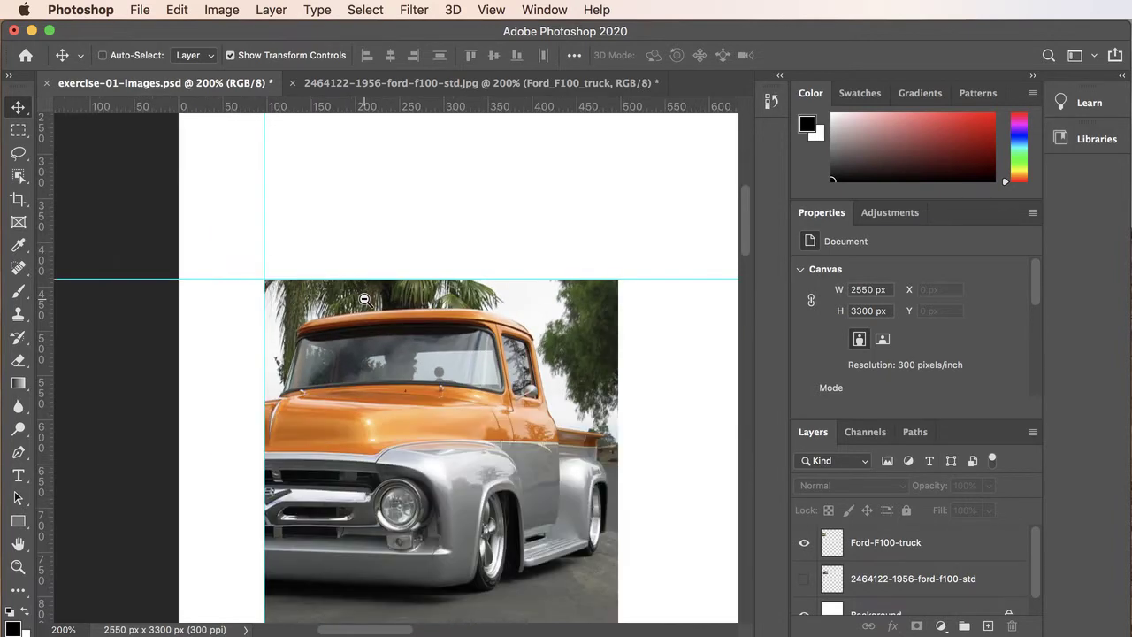
pyautogui.keyDown('alt'); pyautogui.keyDown('super'); pyautogui.click(364, 291); pyautogui.keyUp('super'); pyautogui.keyUp('alt')
pyautogui.moveTo(389, 338); pyautogui.dragTo(186, 258)
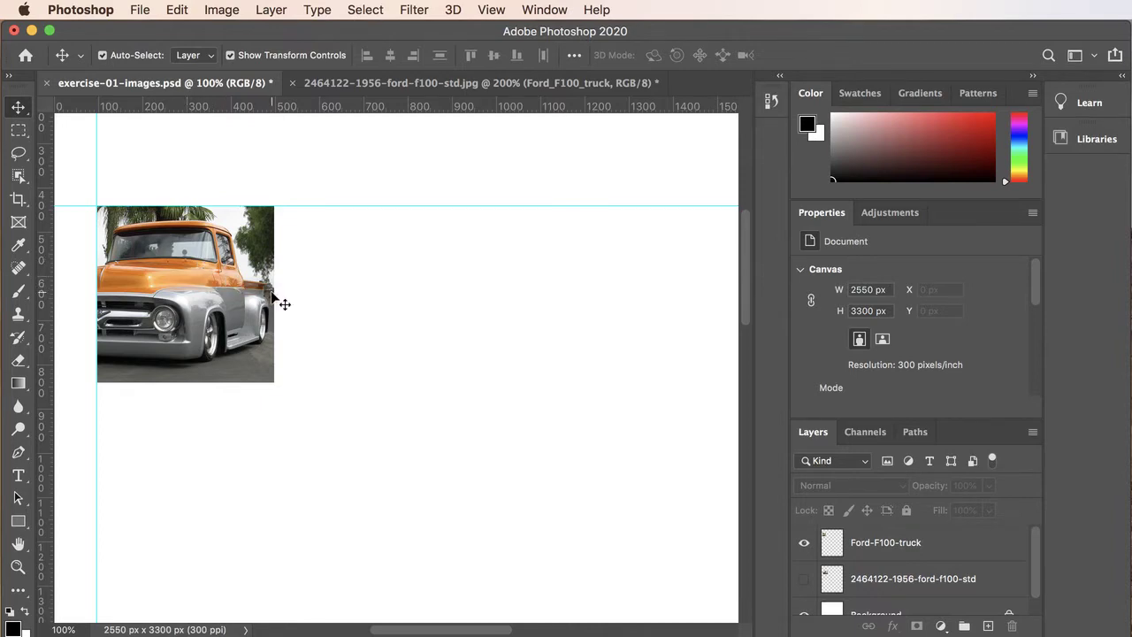
pyautogui.press('super+Tab')
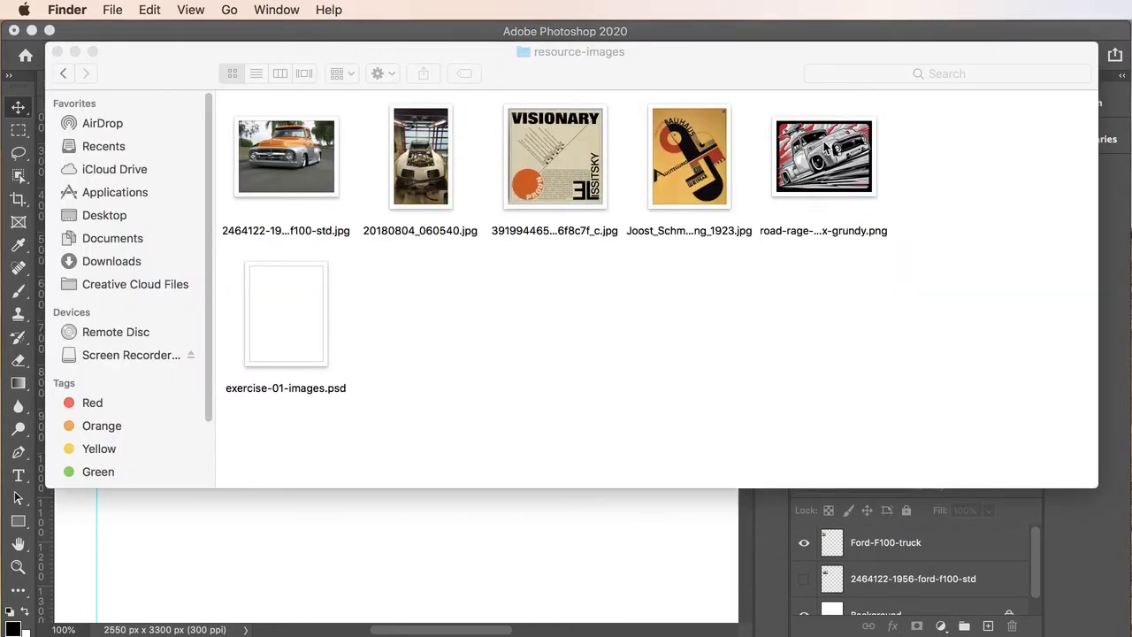
# Place road-rage-max-grundy.png from Finder and scale it to 687 × 514 px beside the truck photo.
pyautogui.click(823, 141)
pyautogui.moveTo(823, 140); pyautogui.dragTo(327, 534)
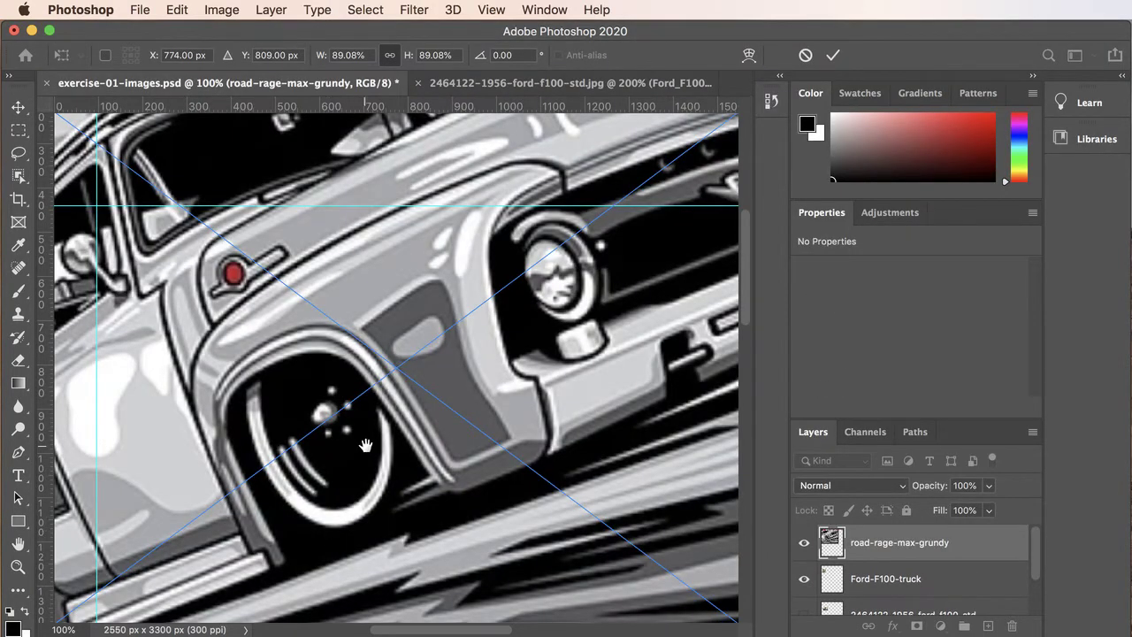
pyautogui.keyDown('alt'); pyautogui.click(400, 421); pyautogui.keyUp('alt')
pyautogui.keyDown('alt'); pyautogui.click(402, 416); pyautogui.keyUp('alt')
pyautogui.keyDown('alt'); pyautogui.click(401, 417); pyautogui.keyUp('alt')
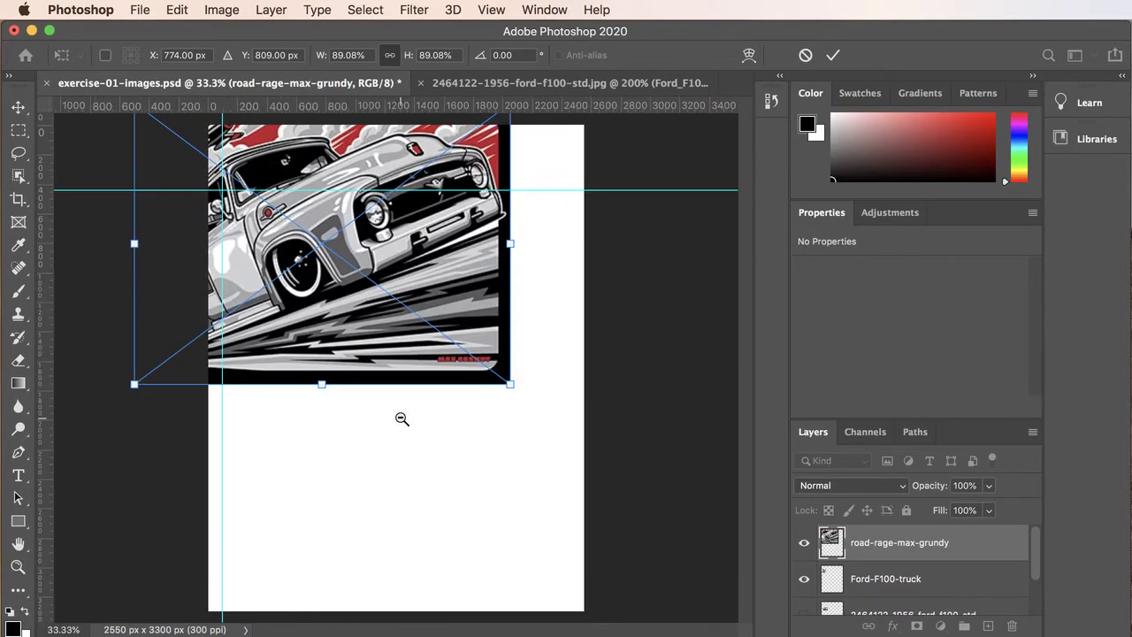
pyautogui.moveTo(363, 262); pyautogui.dragTo(516, 336)
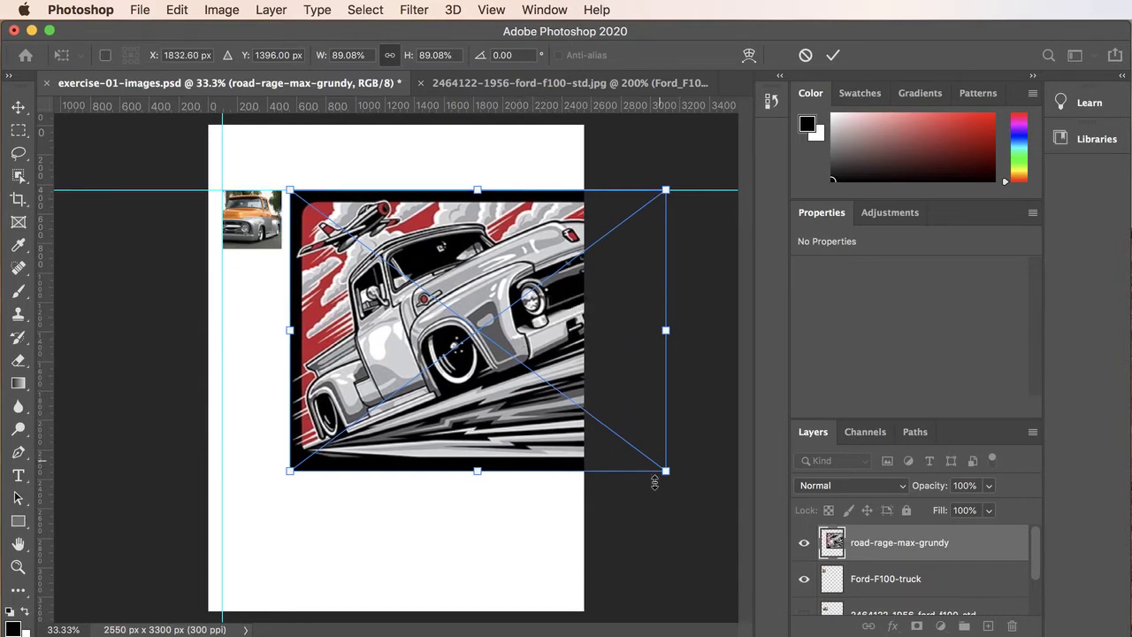
pyautogui.moveTo(666, 470); pyautogui.dragTo(367, 305)
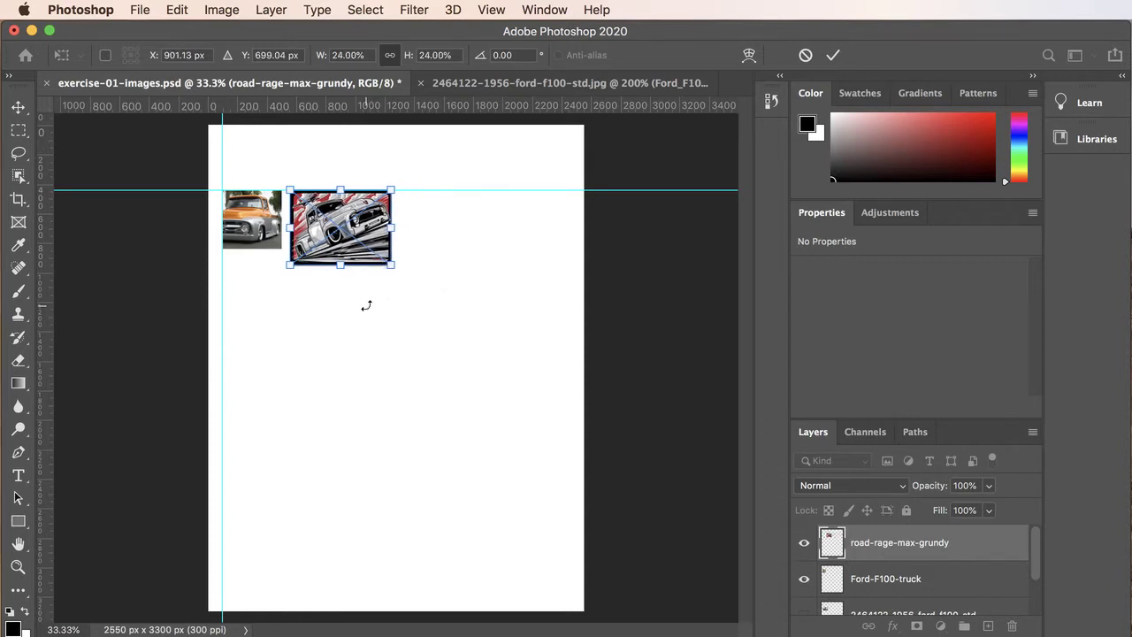
pyautogui.click(834, 56)
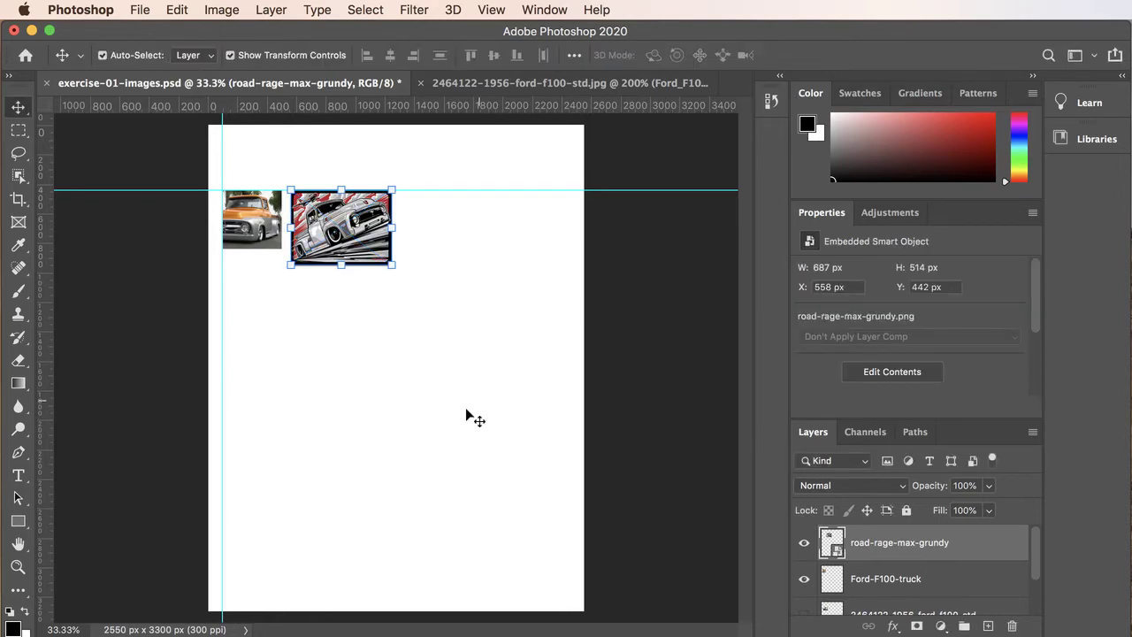
# Zoom to 100% and add a horizontal guide along the truck photo's bottom edge.
pyautogui.keyDown('super'); pyautogui.click(327, 221); pyautogui.keyUp('super')
pyautogui.keyDown('super'); pyautogui.click(267, 229); pyautogui.keyUp('super')
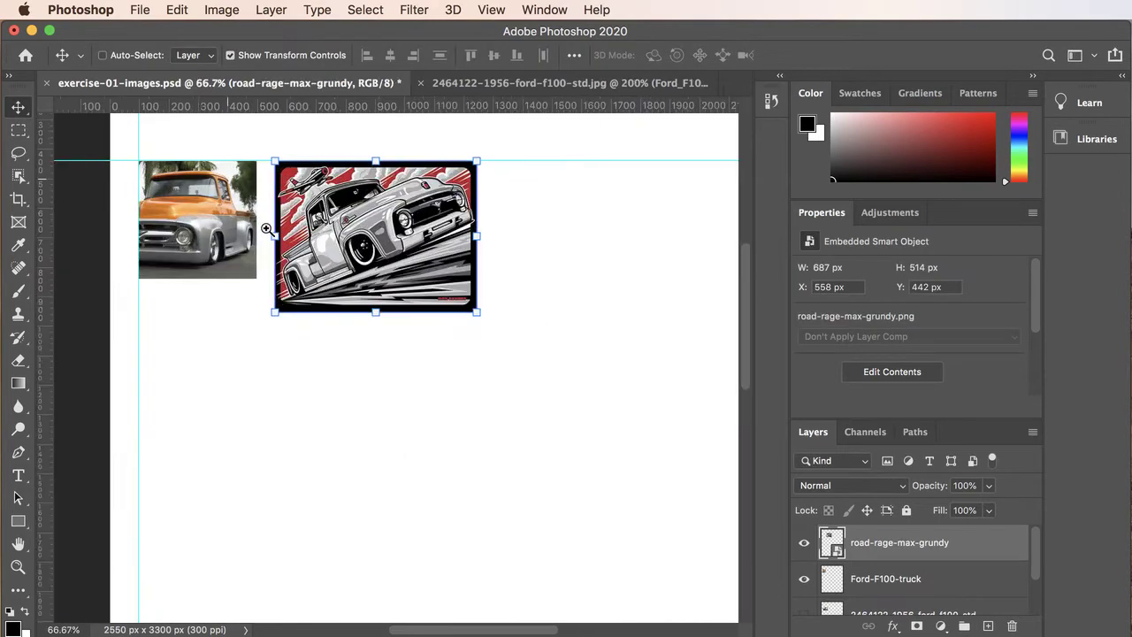
pyautogui.keyDown('super'); pyautogui.click(267, 229); pyautogui.keyUp('super')
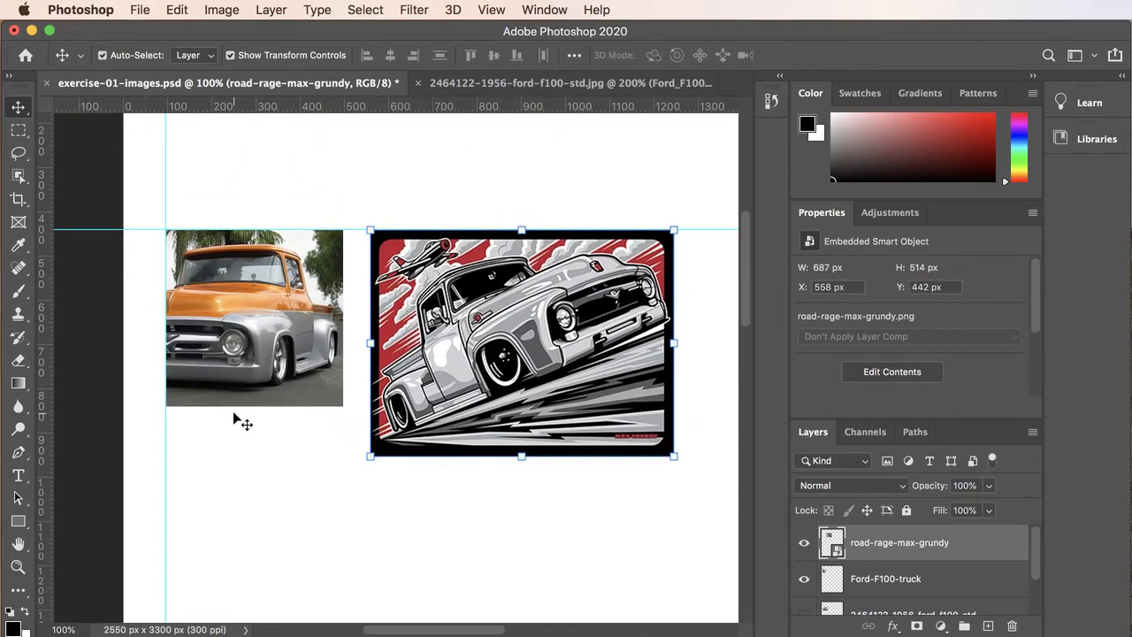
pyautogui.moveTo(263, 106); pyautogui.dragTo(273, 406)
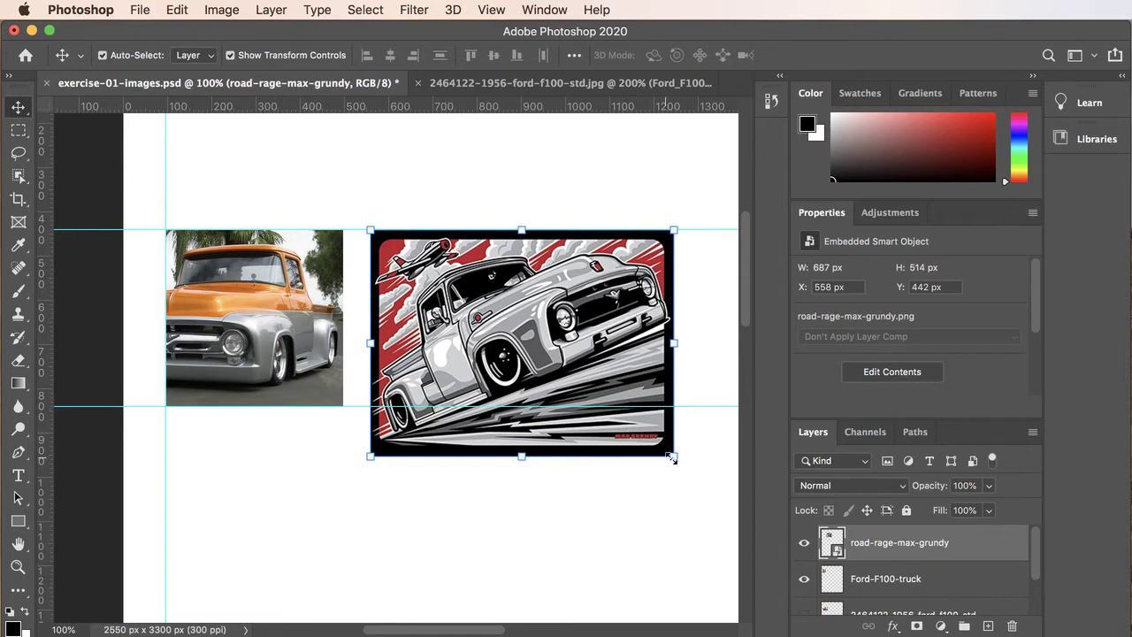
# Scale the illustration to 534 × 400 px at X 558, Y 442 between the guides.
pyautogui.moveTo(672, 457); pyautogui.dragTo(601, 416)
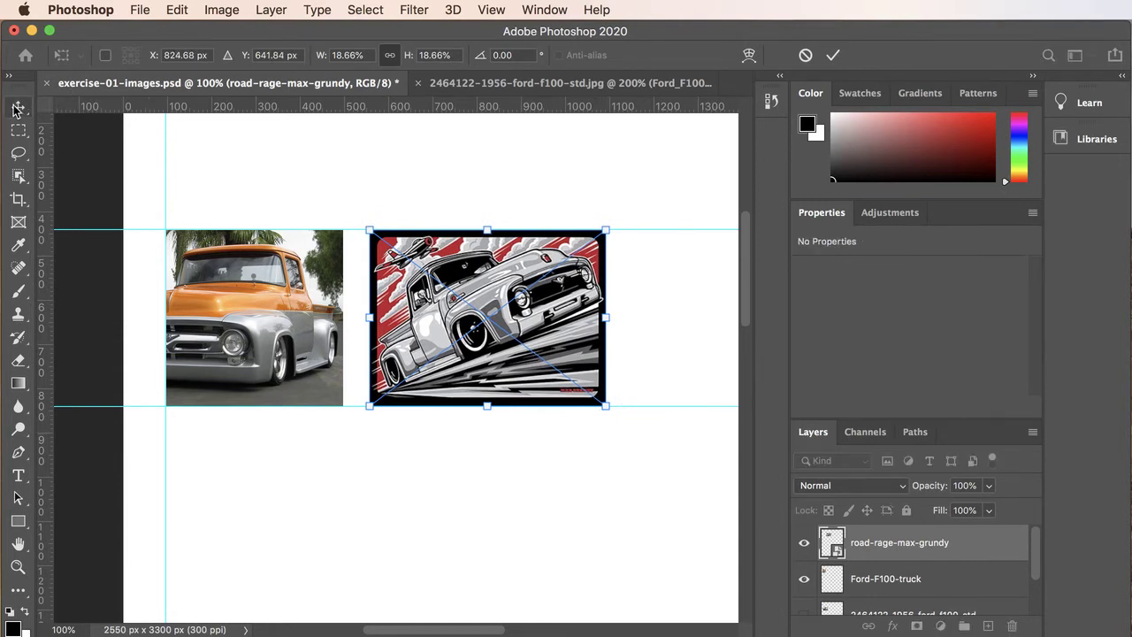
pyautogui.click(18, 107)
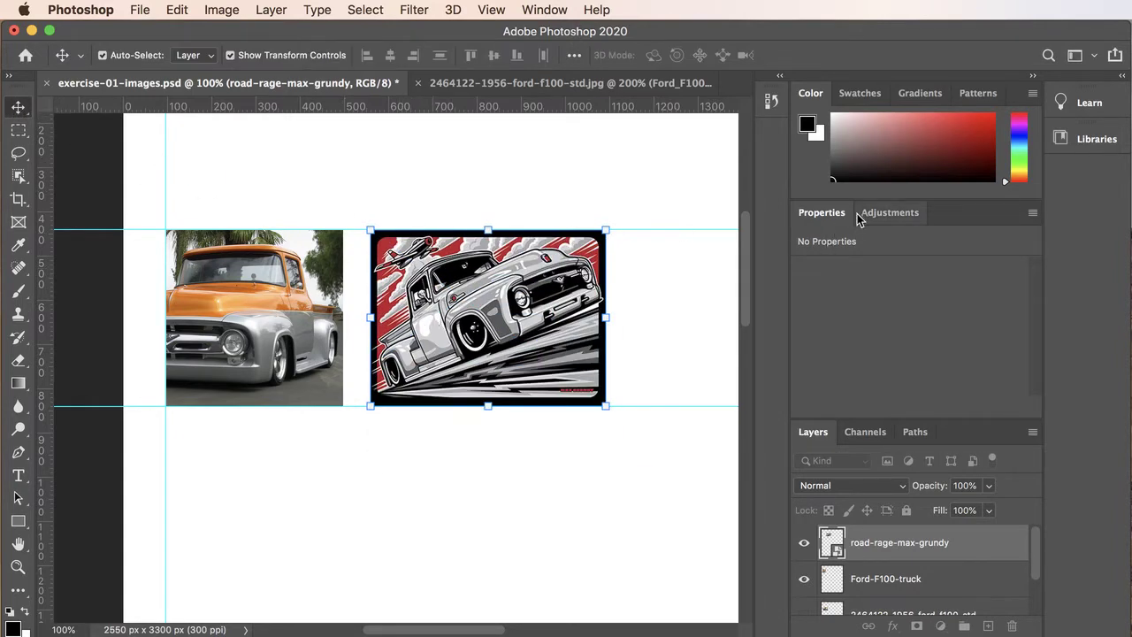
pyautogui.click(631, 194)
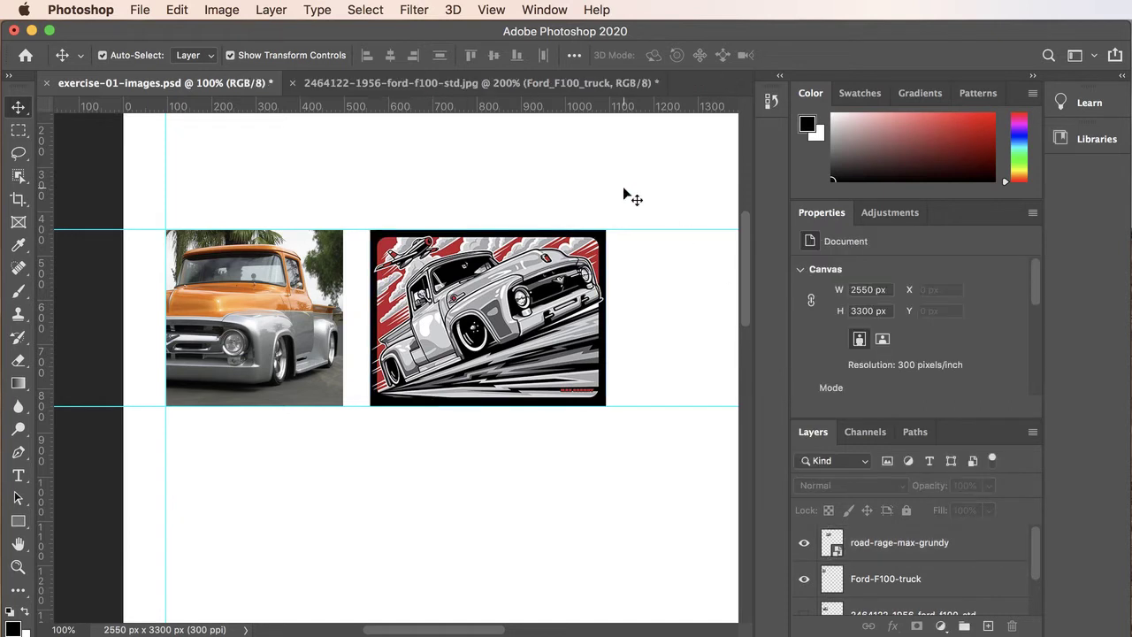
pyautogui.click(523, 301)
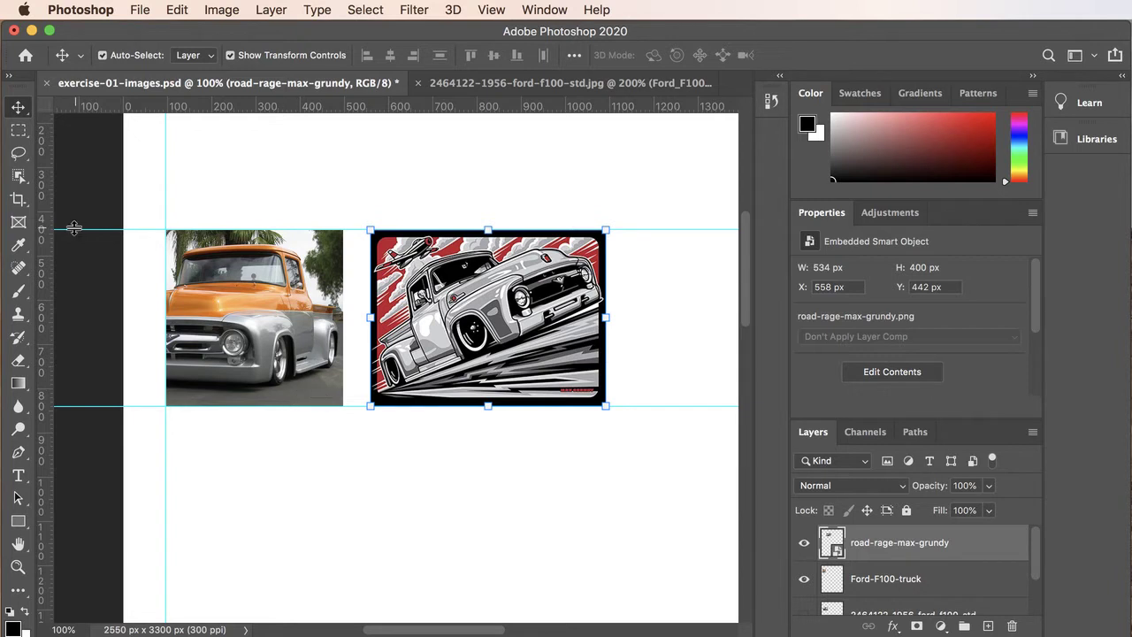
# Place a fixed-size 400 × 400 px rectangular marquee snapped to the illustration's top-left corner.
pyautogui.click(17, 134)
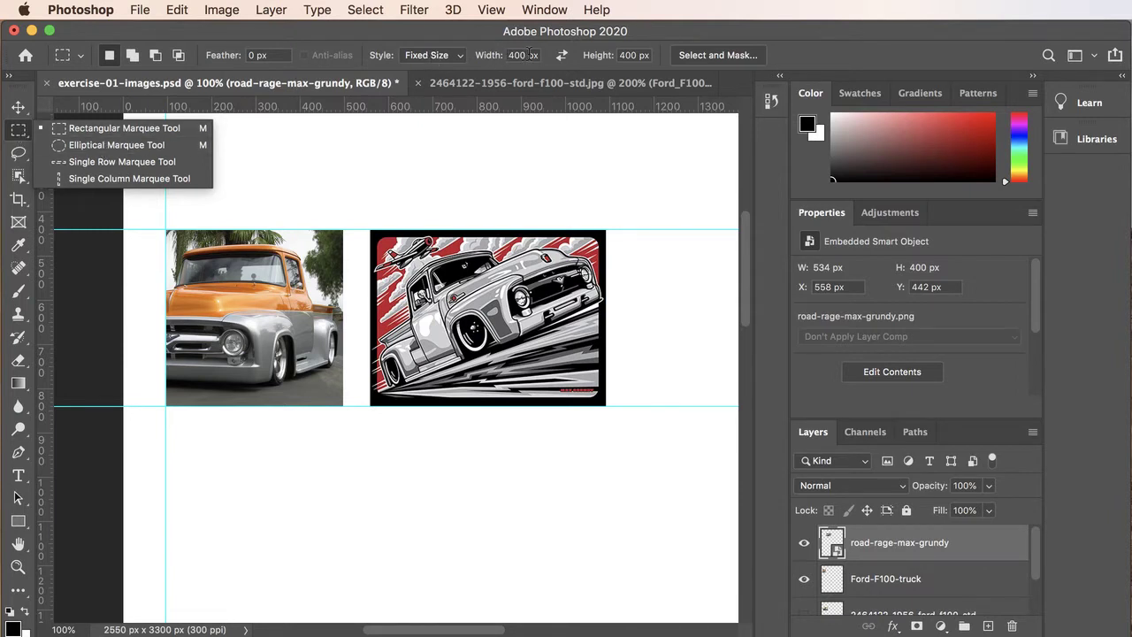
pyautogui.click(409, 265)
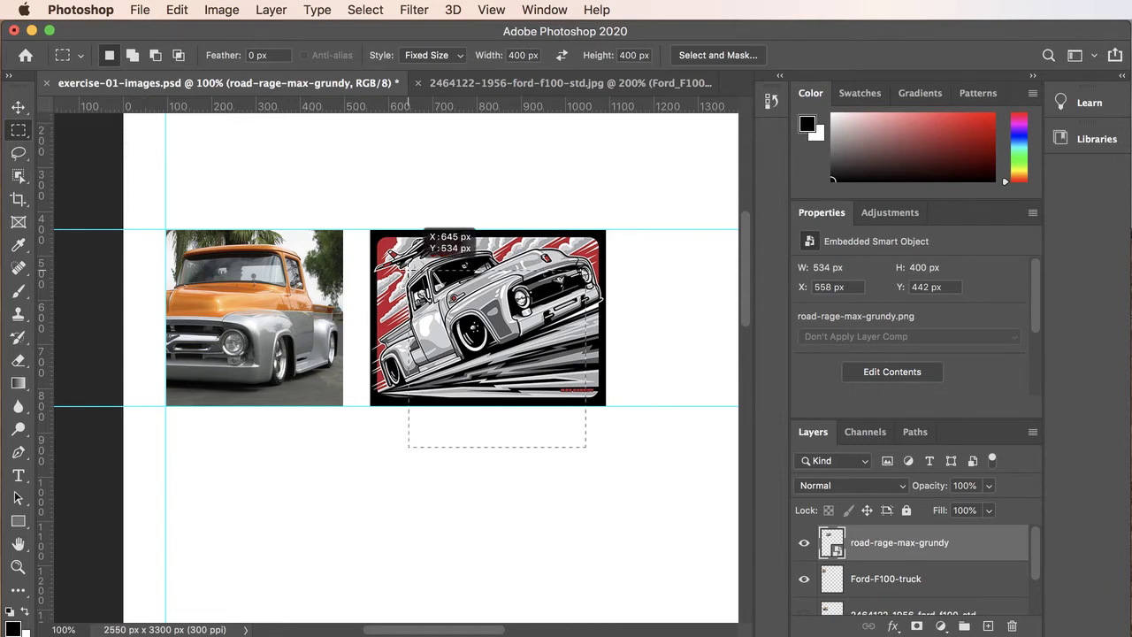
pyautogui.moveTo(380, 239); pyautogui.dragTo(371, 231)
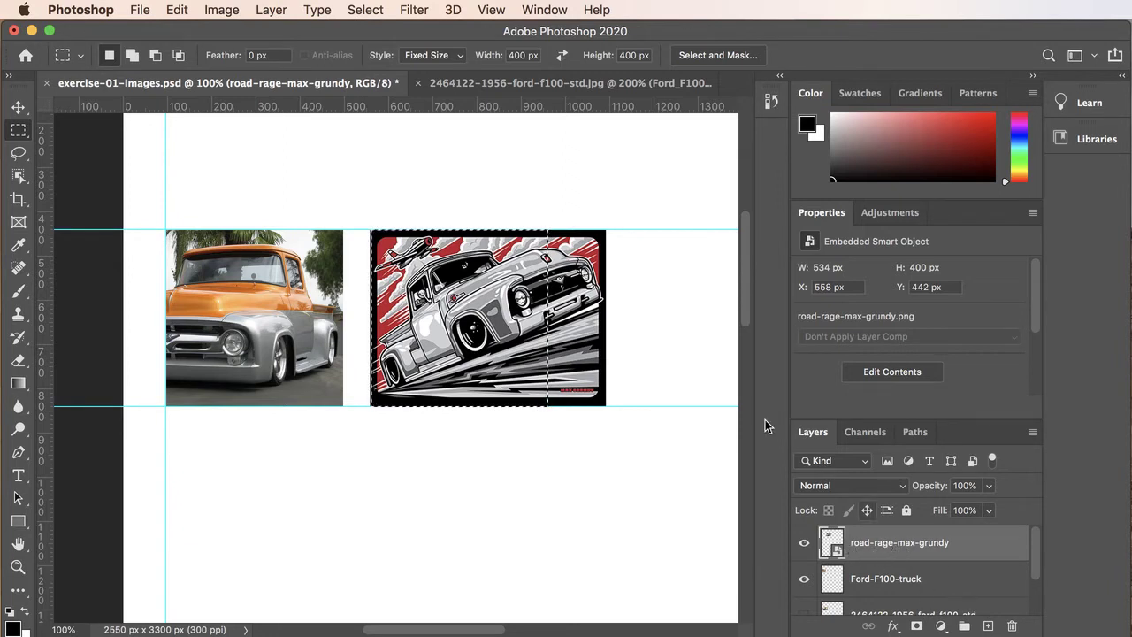
# Rasterize the road-rage-max-grundy smart object into a pixel layer.
pyautogui.click(271, 9)
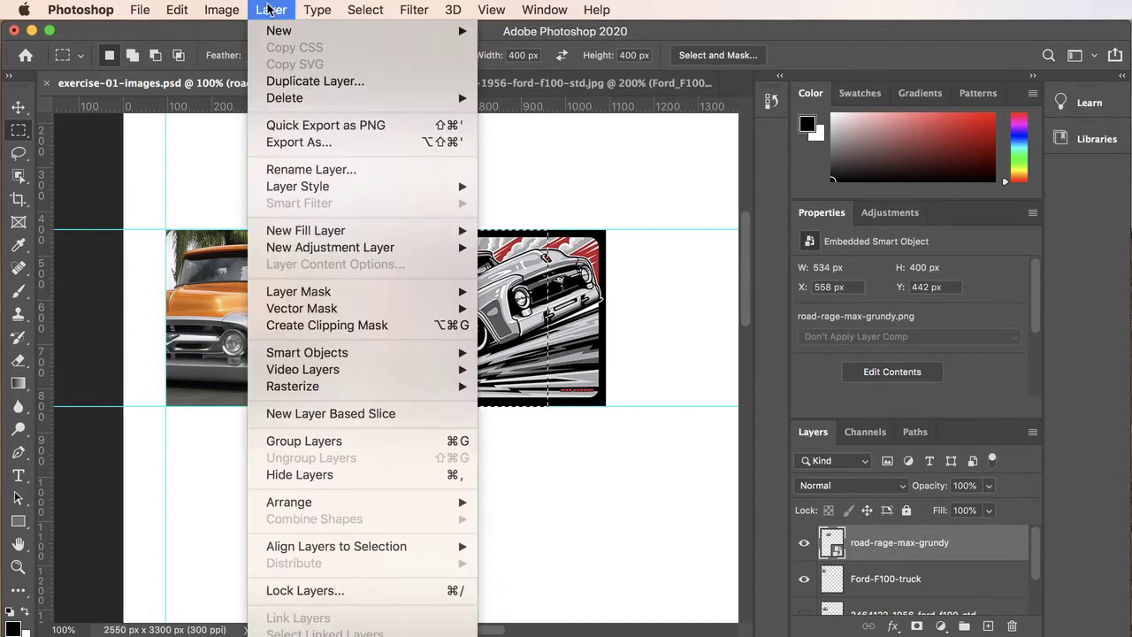
pyautogui.moveTo(319, 390)
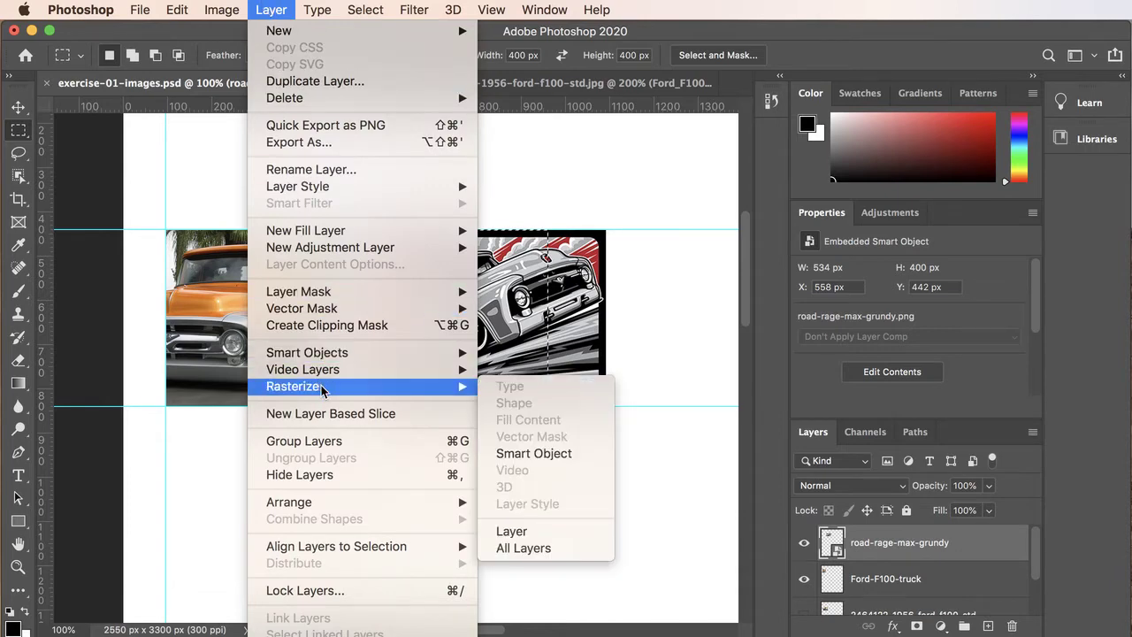
pyautogui.click(523, 454)
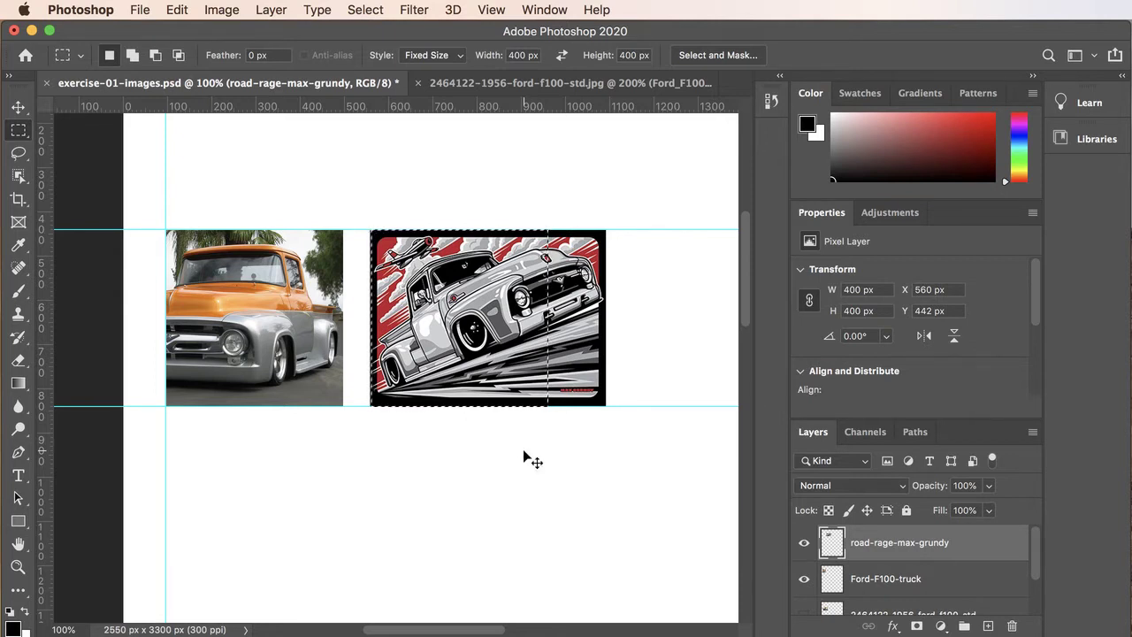
# Copy the 400 px square into a new Layer 1 and hide the original layer.
pyautogui.click(177, 10)
pyautogui.click(197, 145)
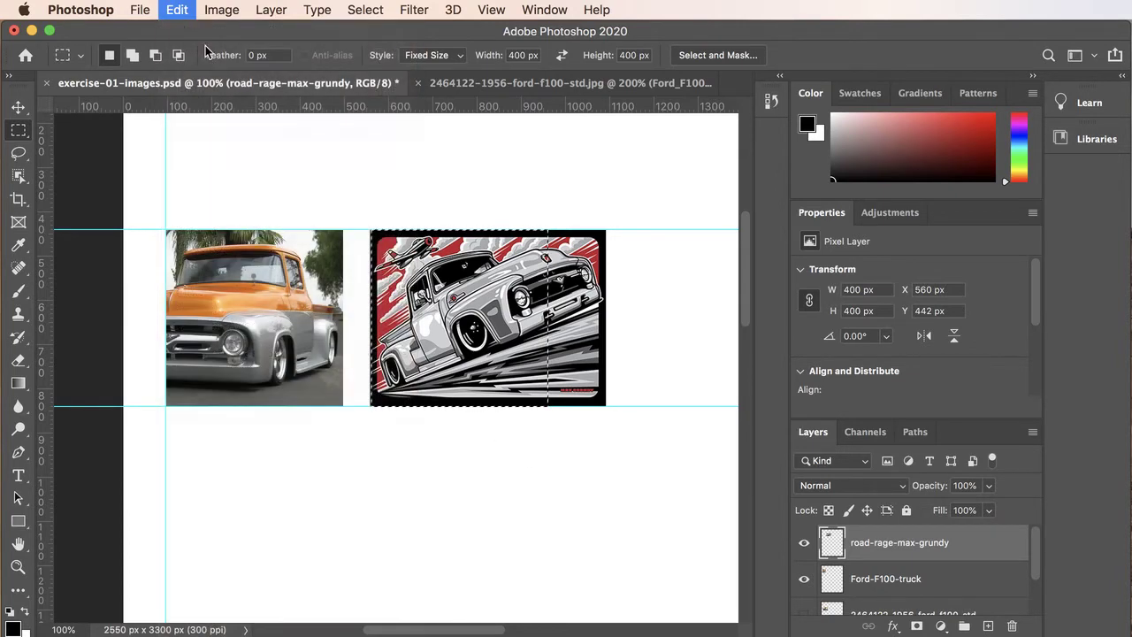
pyautogui.click(177, 10)
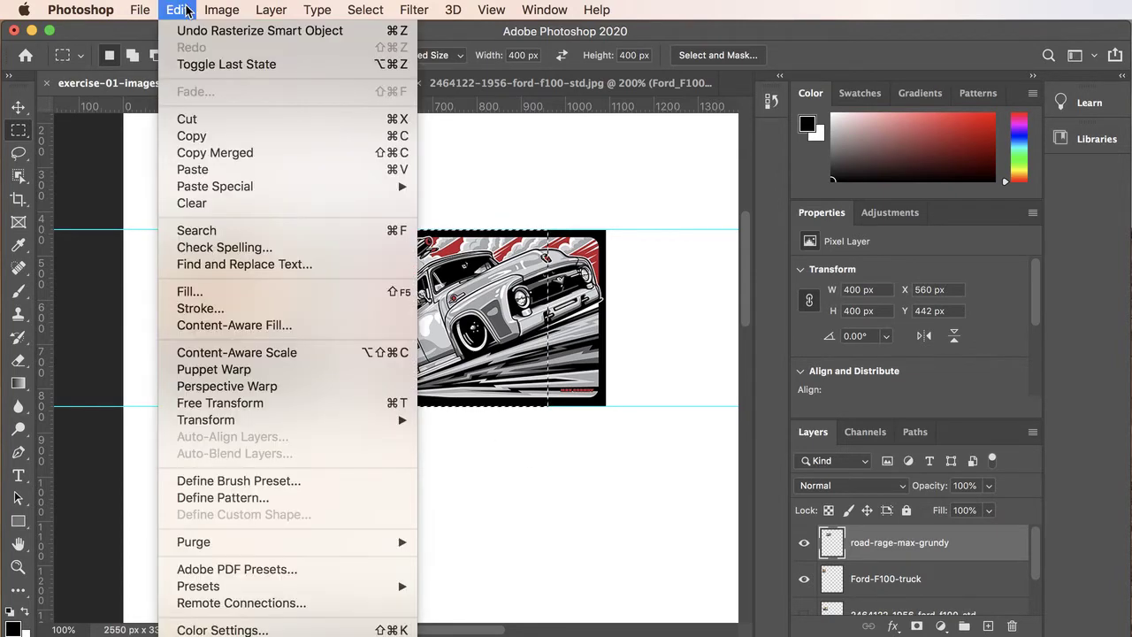
pyautogui.click(196, 169)
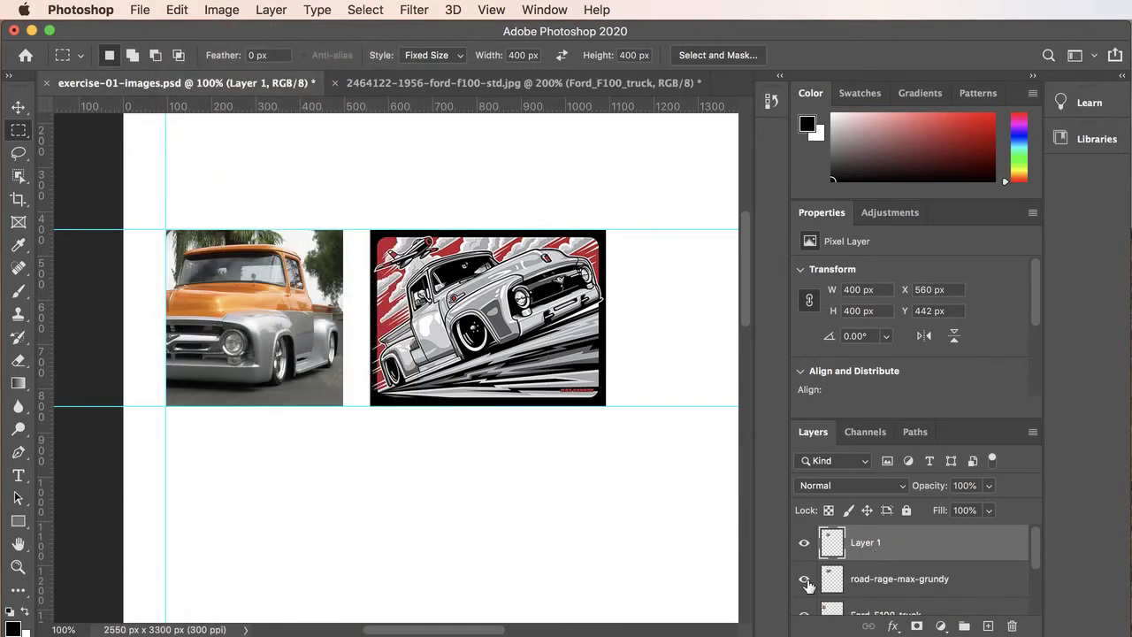
pyautogui.click(804, 580)
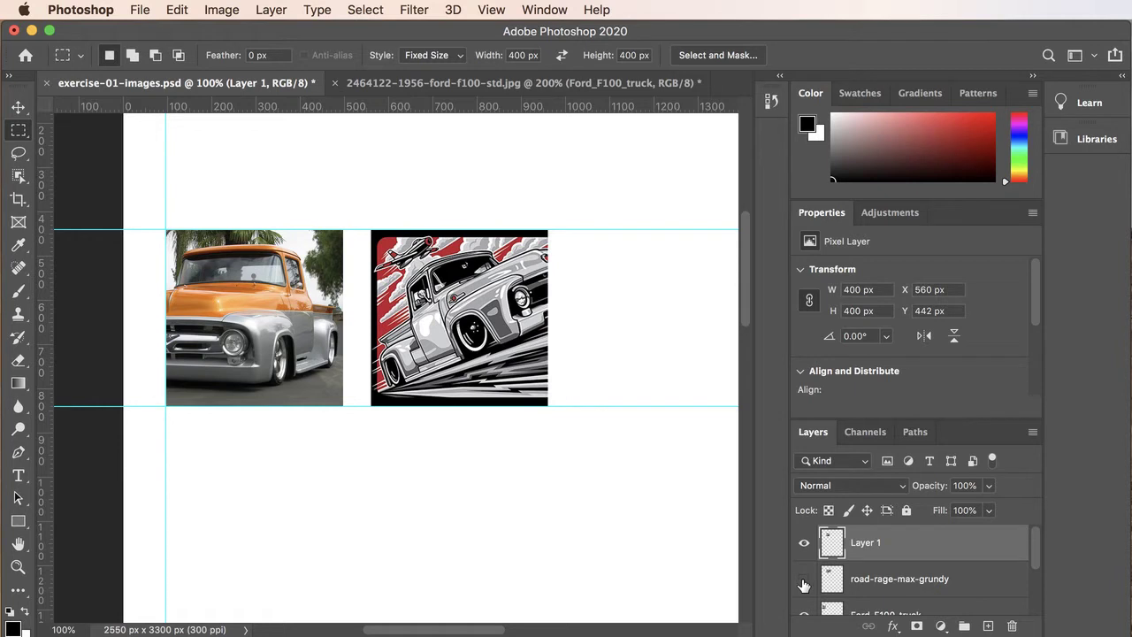
# Rename Layer 1 to road-rage-max-grundy by copying the original layer's name.
pyautogui.click(878, 583)
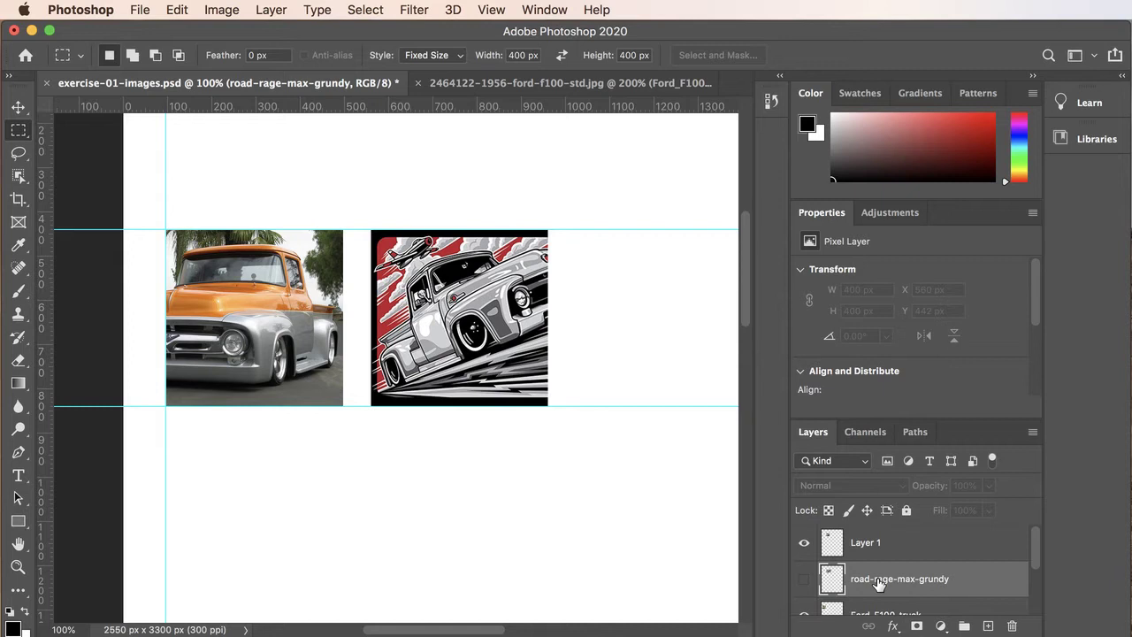
pyautogui.doubleClick(878, 582)
pyautogui.press('super+c')
pyautogui.click(864, 543)
pyautogui.doubleClick(865, 543)
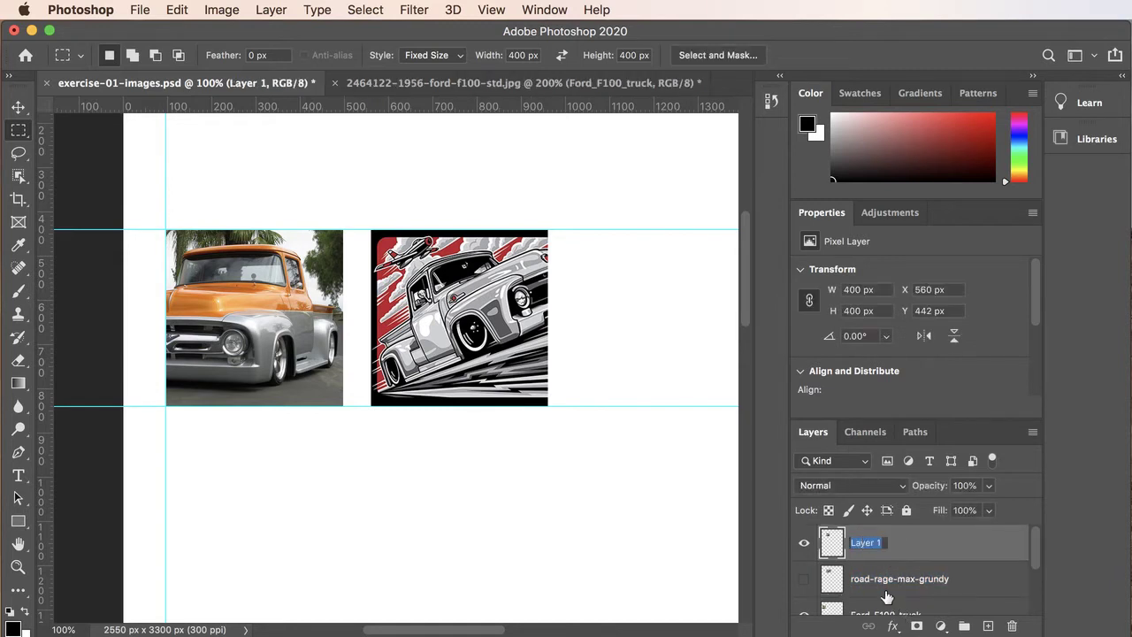
pyautogui.press('super+v')
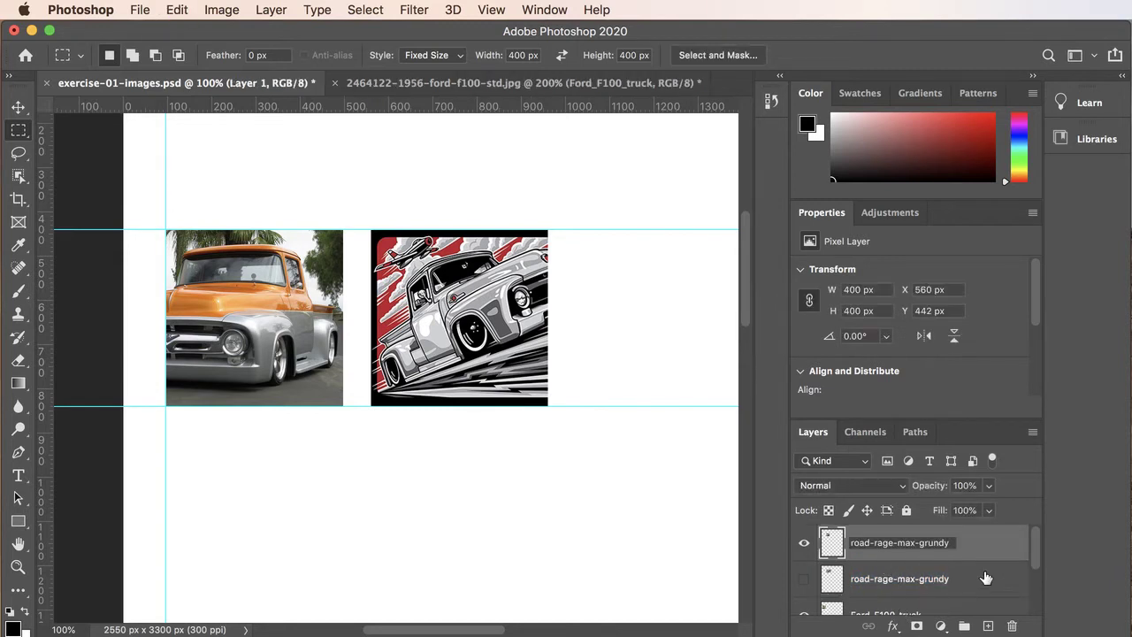
pyautogui.press('Return')
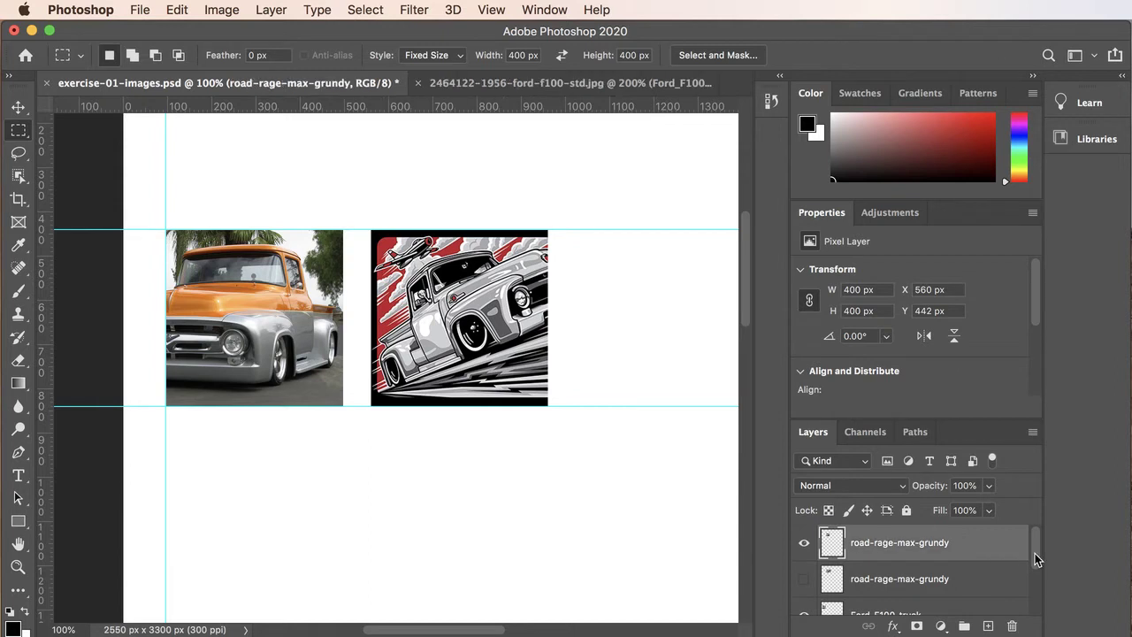
# Move the Ford-F100-truck layer above the hidden original road-rage layer.
pyautogui.moveTo(1037, 557); pyautogui.dragTo(1038, 566)
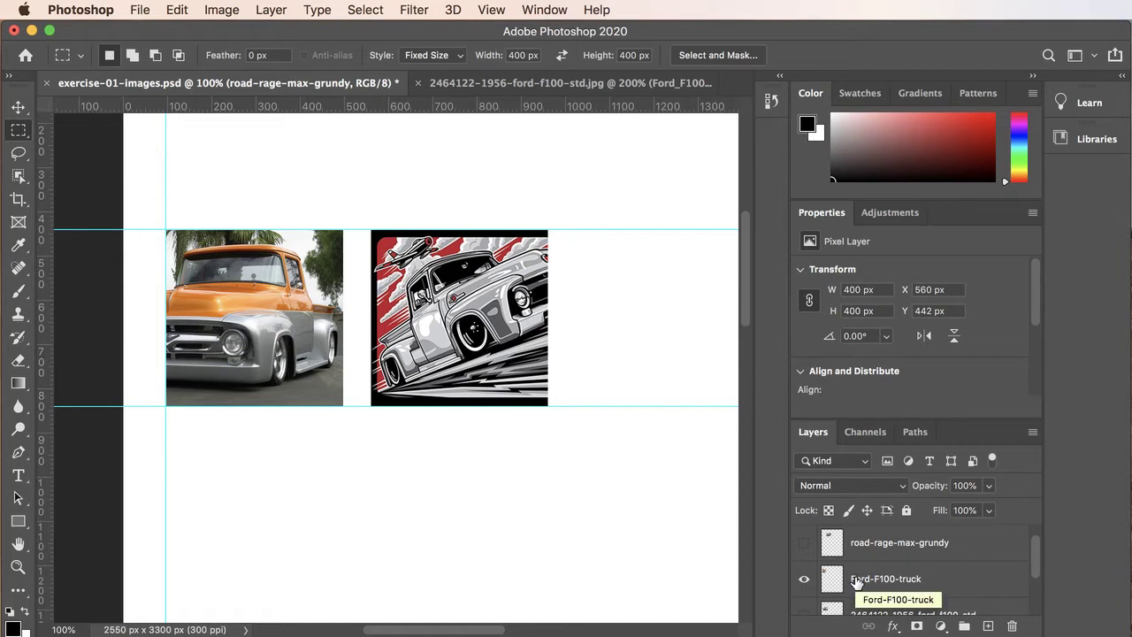
pyautogui.moveTo(856, 582); pyautogui.dragTo(854, 535)
pyautogui.moveTo(1040, 569); pyautogui.dragTo(1039, 563)
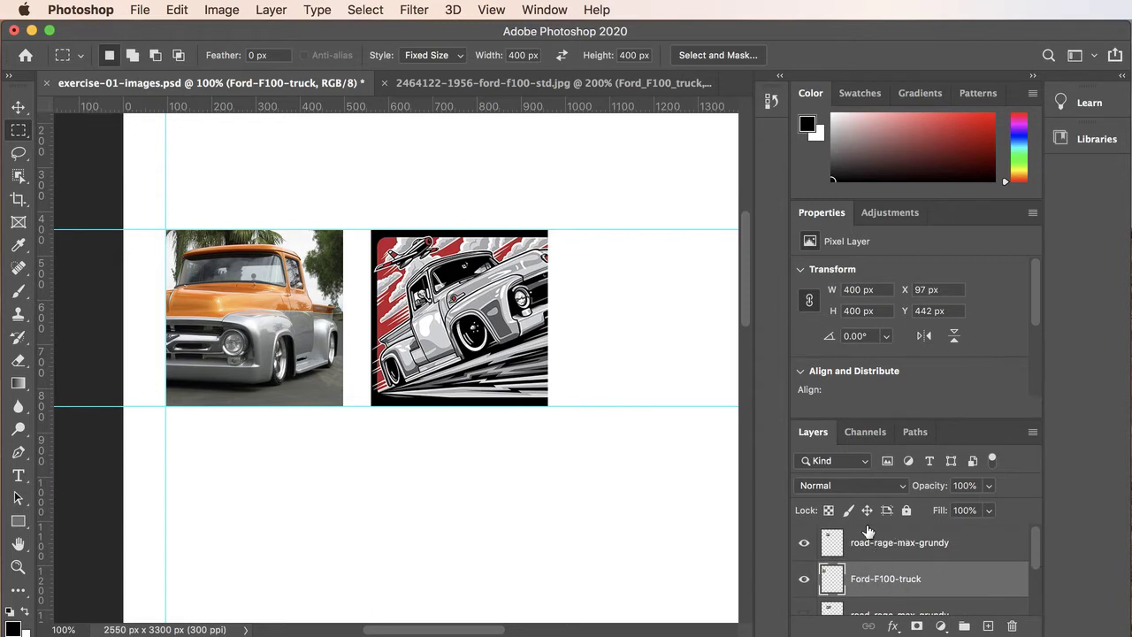
# Nudge the Ford-F100-truck image left to X 37 px with the Move tool.
pyautogui.moveTo(1039, 550)
pyautogui.mouseDown()
pyautogui.moveTo(1041, 612)
pyautogui.moveTo(1046, 533)
pyautogui.mouseUp()
pyautogui.click(18, 106)
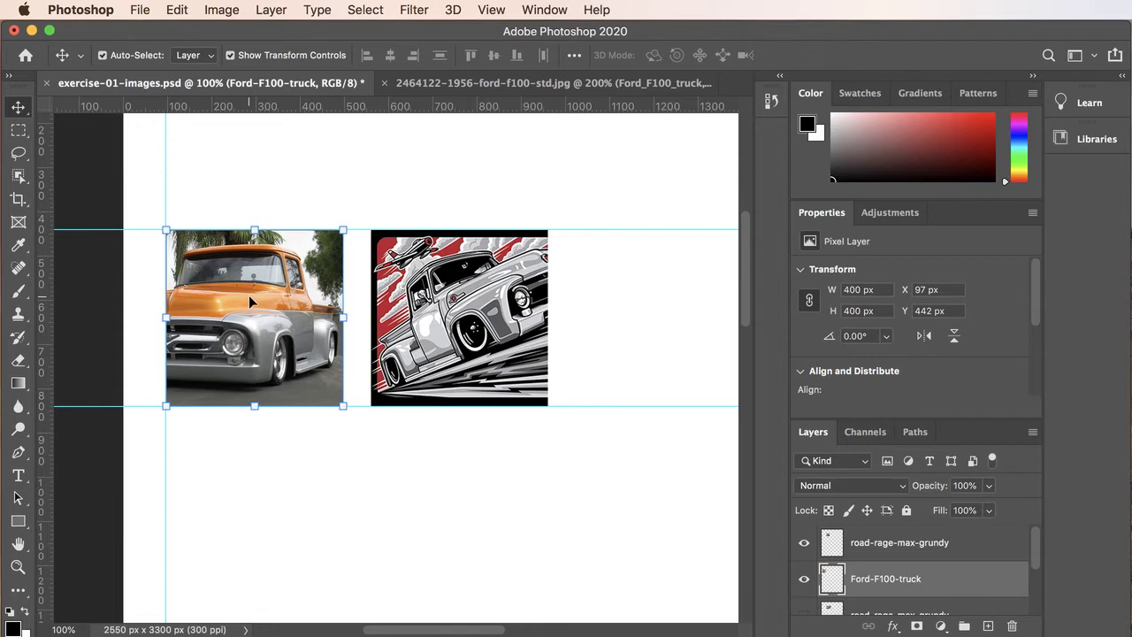
pyautogui.hotkey('shift', 'Left')
pyautogui.hotkey('shift', 'Left')
pyautogui.hotkey('shift', 'Left')
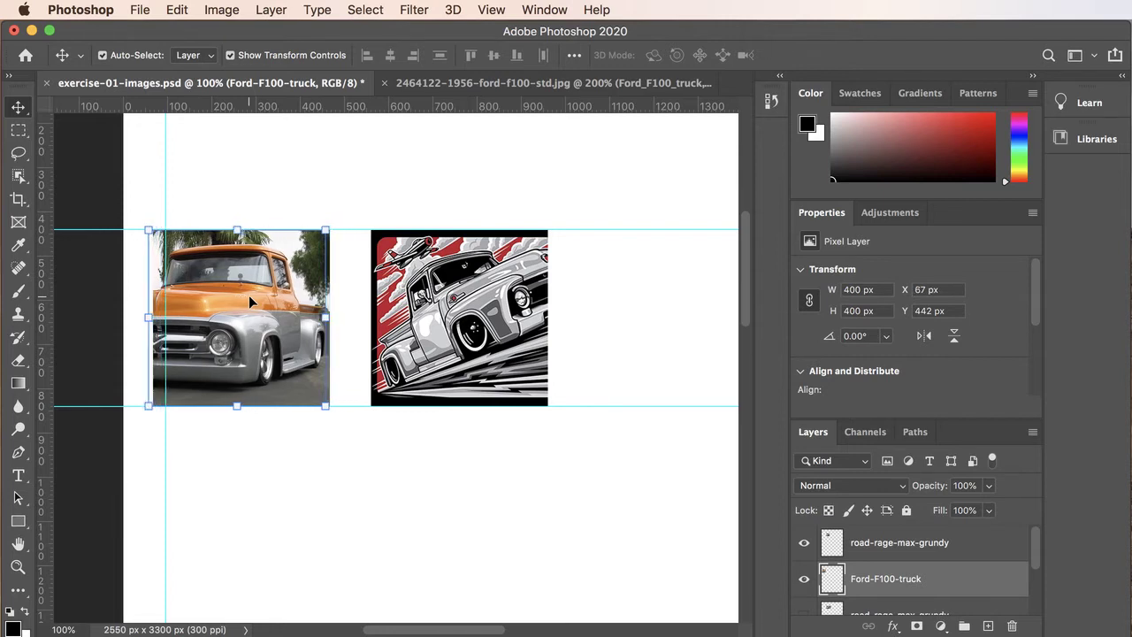
pyautogui.hotkey('shift', 'Left')
pyautogui.hotkey('shift', 'Left')
pyautogui.hotkey('shift', 'Left')
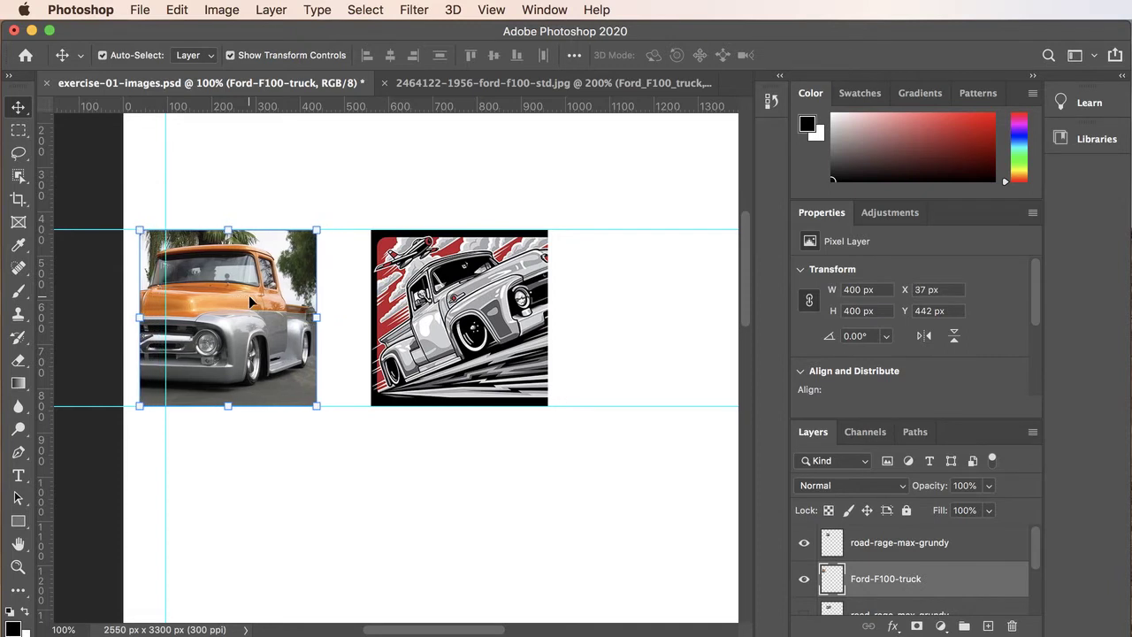
# Nudge the road-rage image left to X 460 px and align the vertical guide to the first image.
pyautogui.click(498, 323)
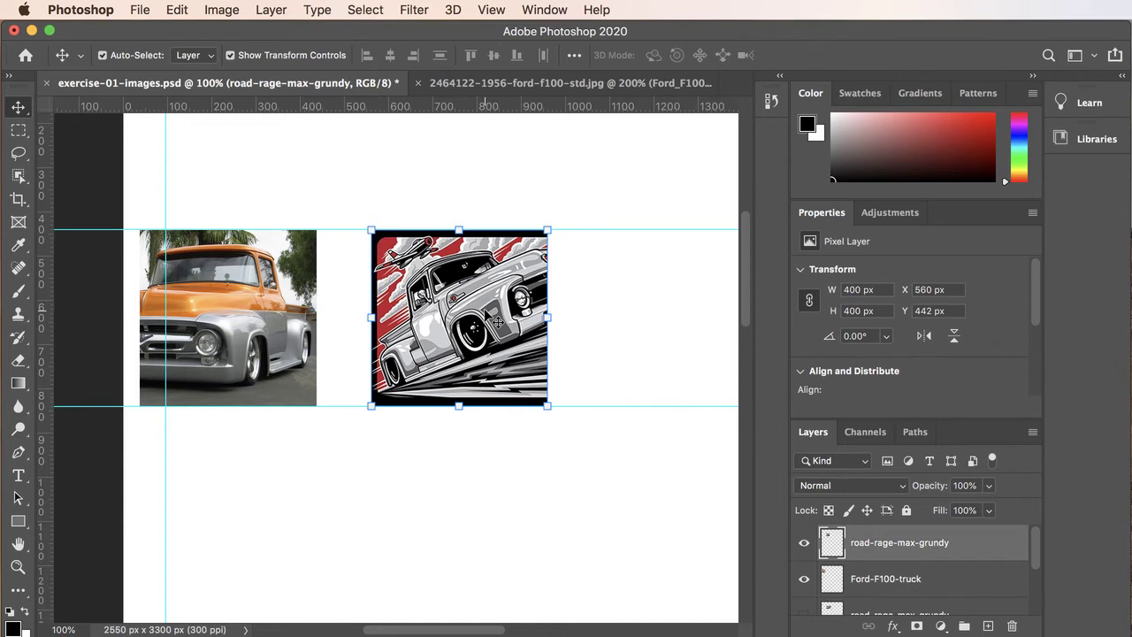
pyautogui.hotkey('shift', 'Left')
pyautogui.hotkey('shift', 'Left')
pyautogui.hotkey('shift', 'Left')
pyautogui.hotkey('shift', 'Left')
pyautogui.hotkey('shift', 'Left')
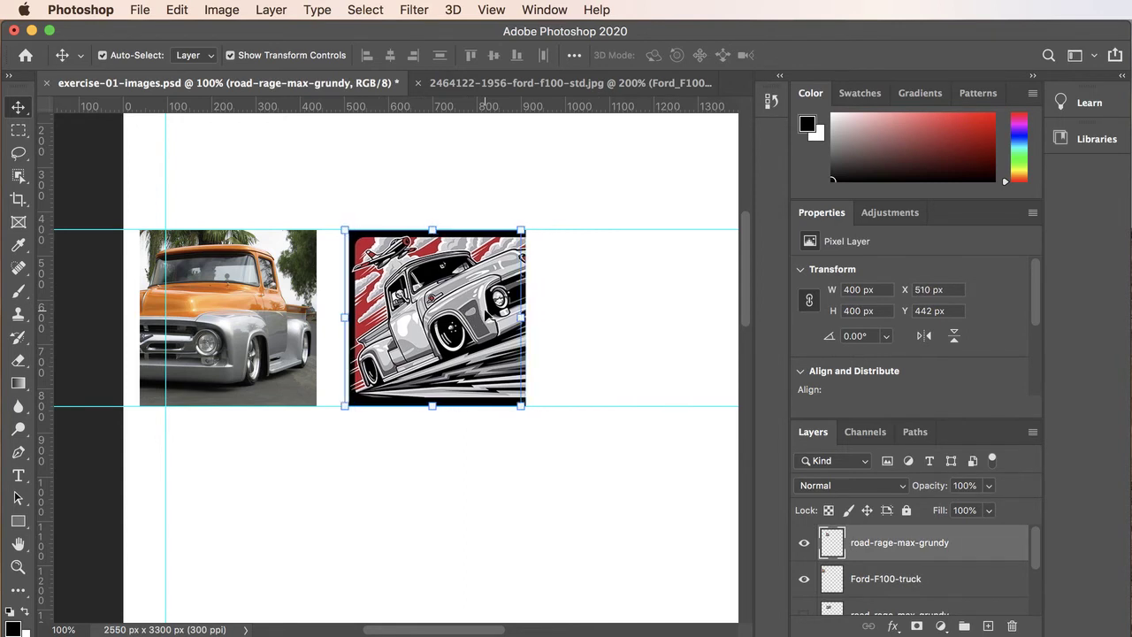
pyautogui.hotkey('shift', 'Left')
pyautogui.hotkey('shift', 'Left')
pyautogui.hotkey('shift', 'Left')
pyautogui.hotkey('shift', 'Left')
pyautogui.hotkey('shift', 'Left')
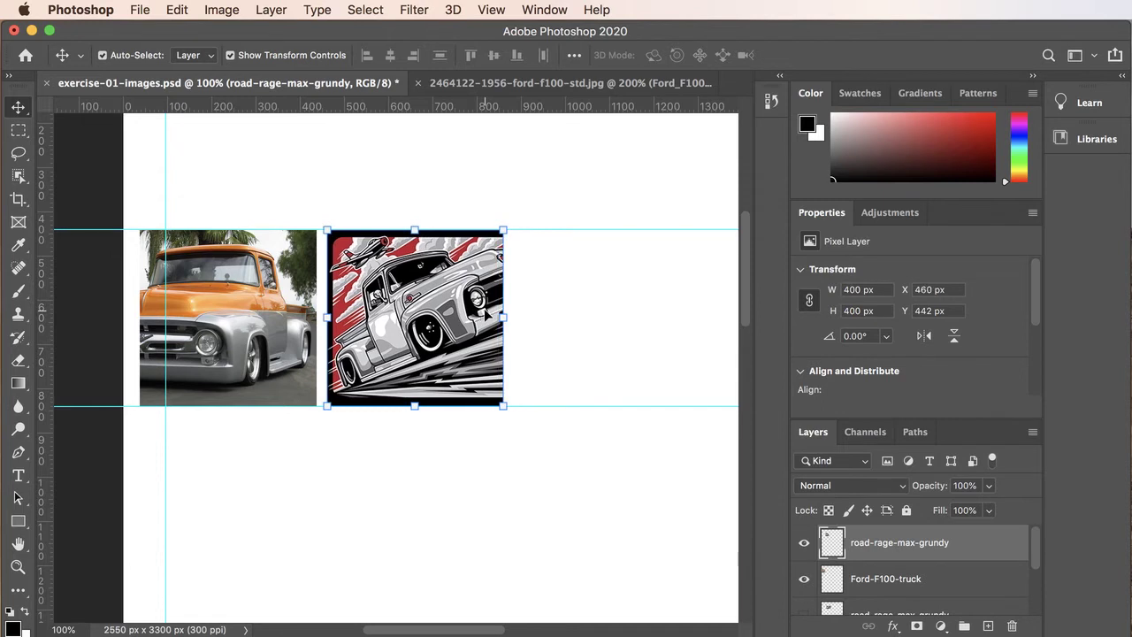
pyautogui.click(358, 205)
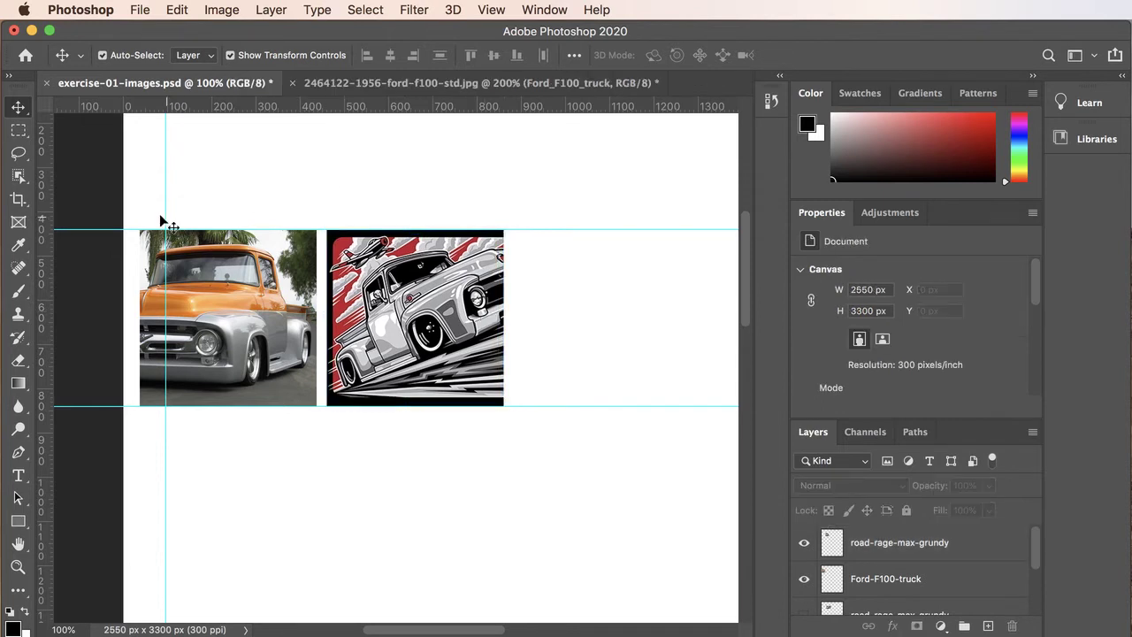
pyautogui.moveTo(167, 205); pyautogui.dragTo(140, 210)
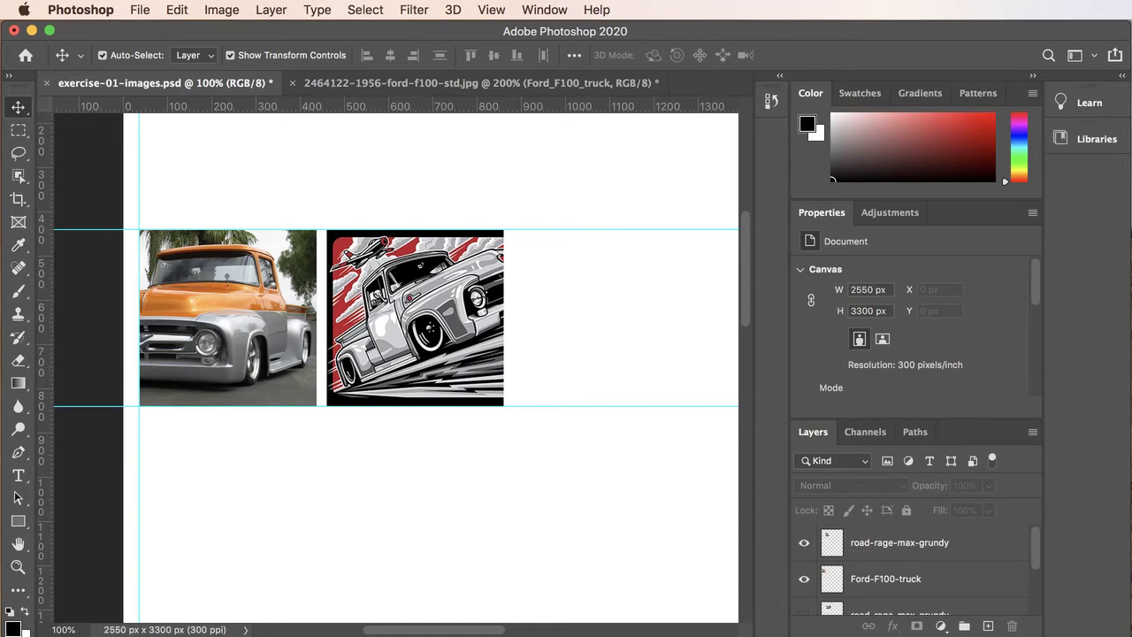
# Bring the VISIONARY poster image from Finder into the document and zoom out.
pyautogui.press('super+Tab')
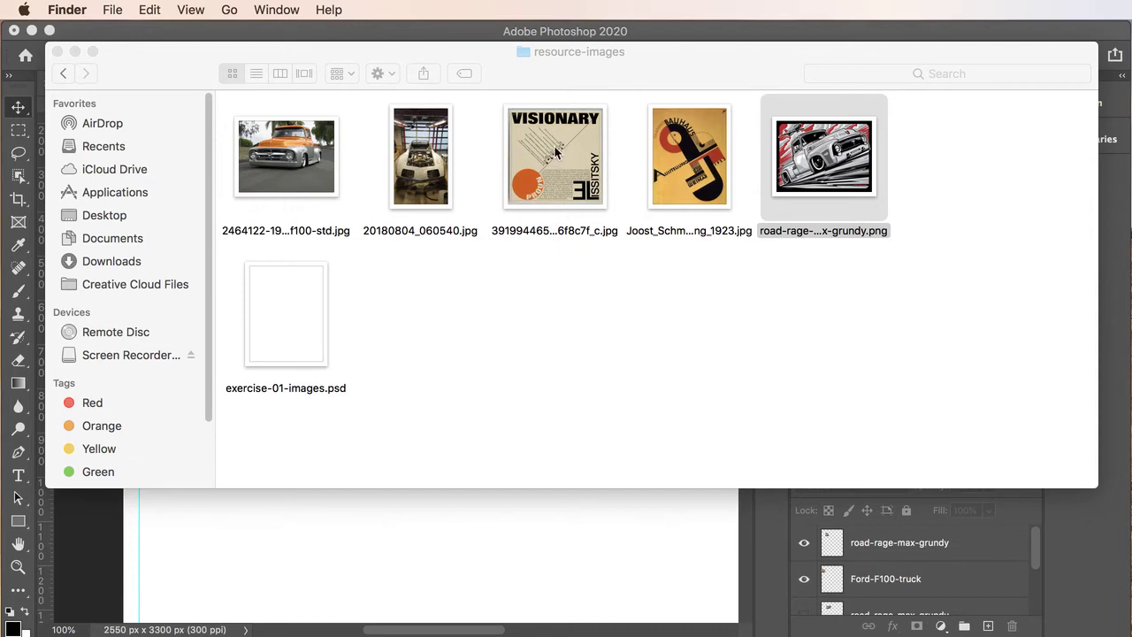
pyautogui.moveTo(553, 155); pyautogui.dragTo(456, 523)
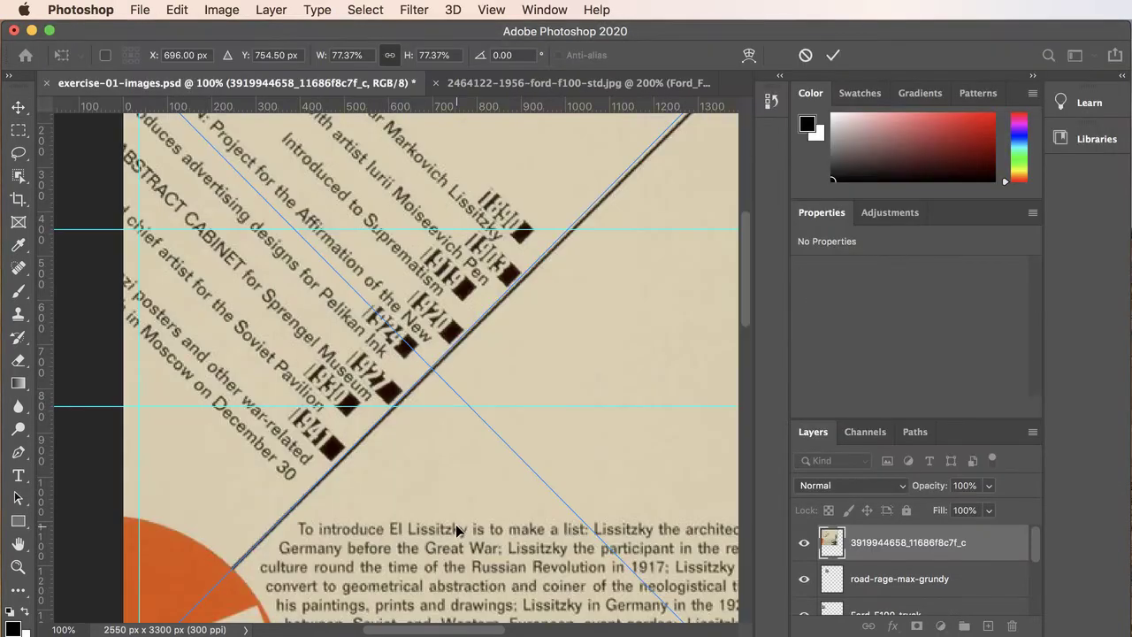
pyautogui.keyDown('alt'); pyautogui.keyDown('super'); pyautogui.click(462, 442); pyautogui.keyUp('super'); pyautogui.keyUp('alt')
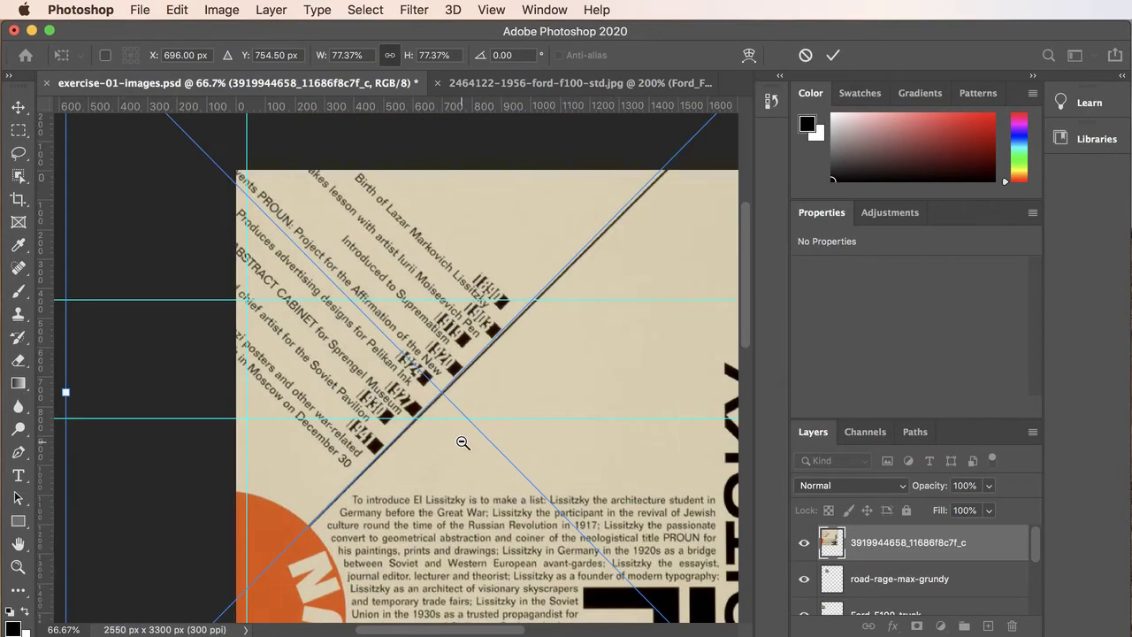
pyautogui.keyDown('alt'); pyautogui.keyDown('super'); pyautogui.click(462, 443); pyautogui.keyUp('super'); pyautogui.keyUp('alt')
pyautogui.keyDown('alt'); pyautogui.keyDown('super'); pyautogui.click(463, 443); pyautogui.keyUp('super'); pyautogui.keyUp('alt')
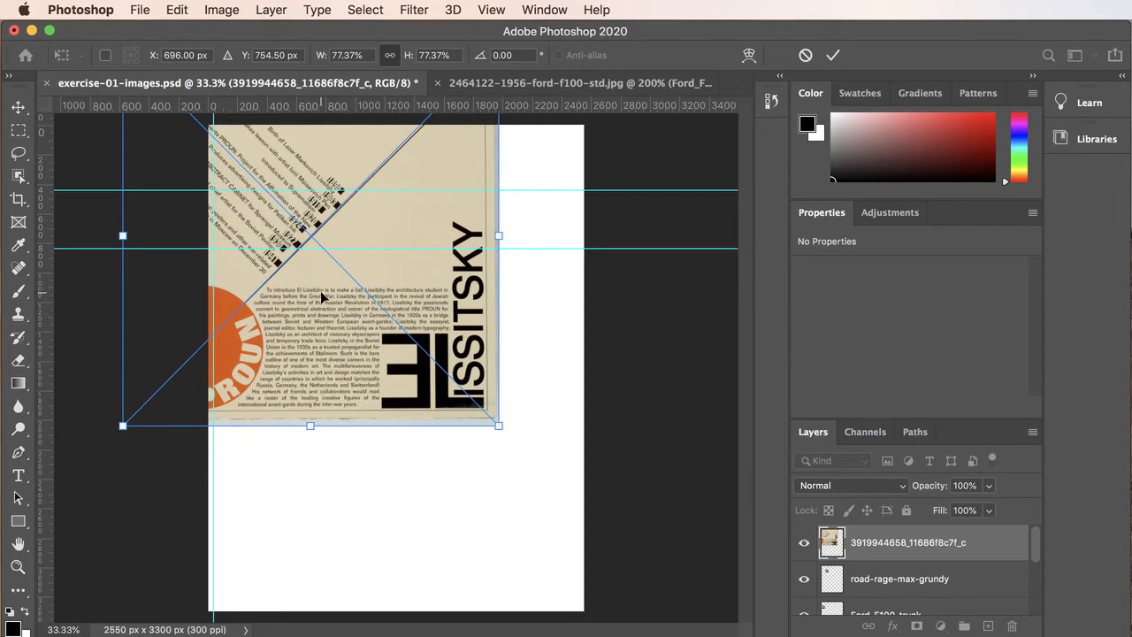
# Move and scale the poster to about 396 × 401 px in the third slot.
pyautogui.moveTo(319, 292); pyautogui.dragTo(541, 441)
pyautogui.moveTo(718, 570); pyautogui.dragTo(372, 279)
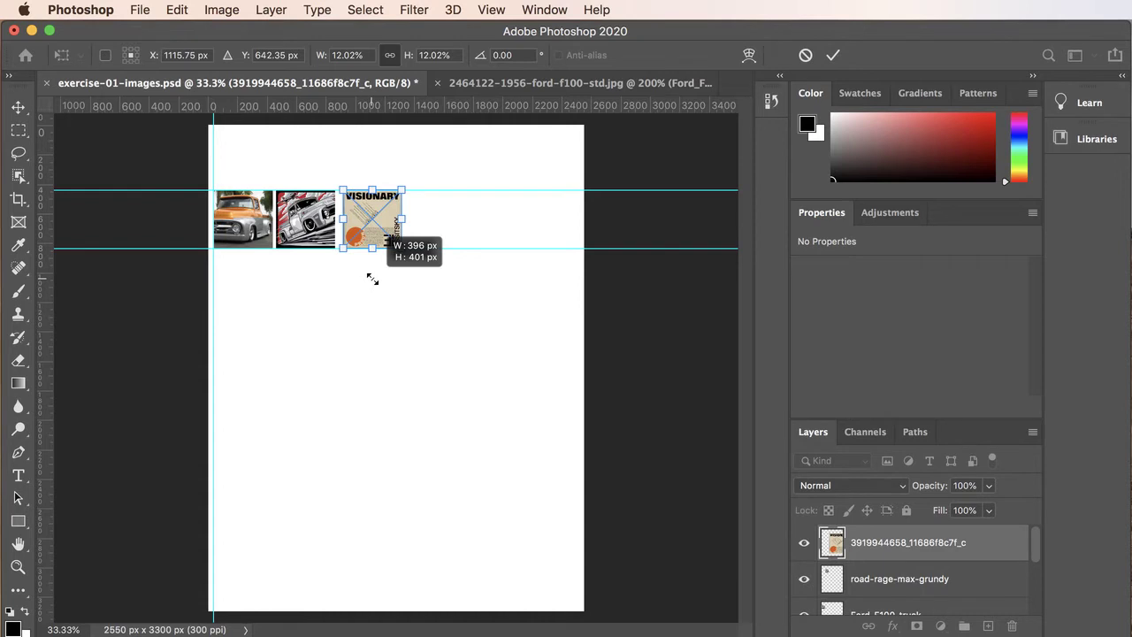
pyautogui.moveTo(372, 279); pyautogui.dragTo(372, 280)
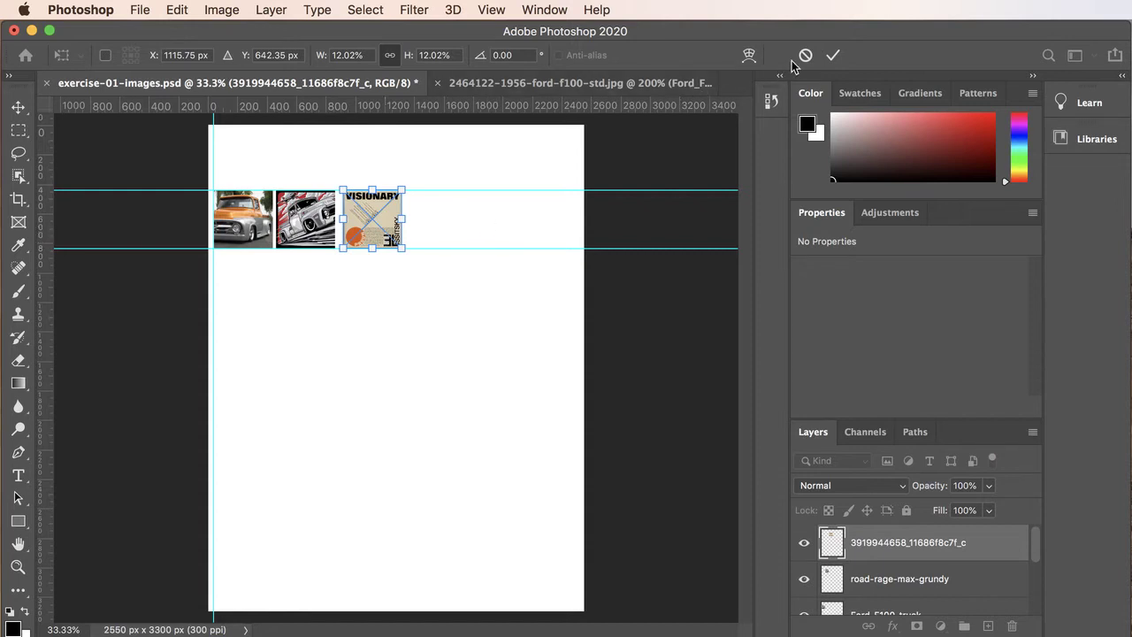
# Commit the poster's transform and rasterize the VISIONARY smart object into a pixel layer.
pyautogui.click(830, 55)
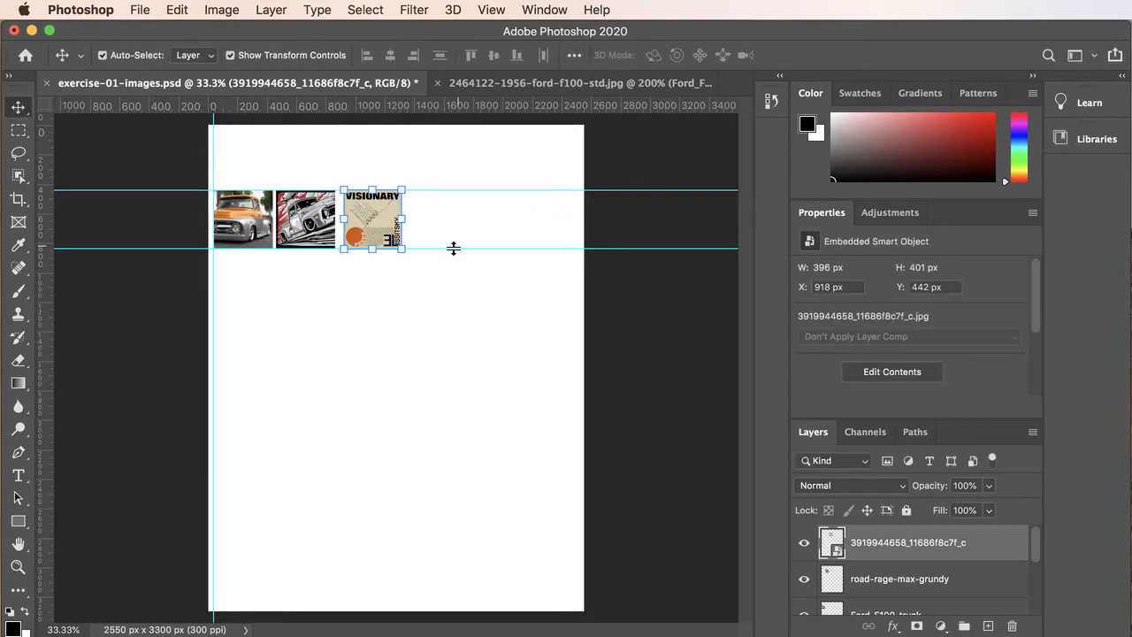
pyautogui.keyDown('super'); pyautogui.click(380, 233); pyautogui.keyUp('super')
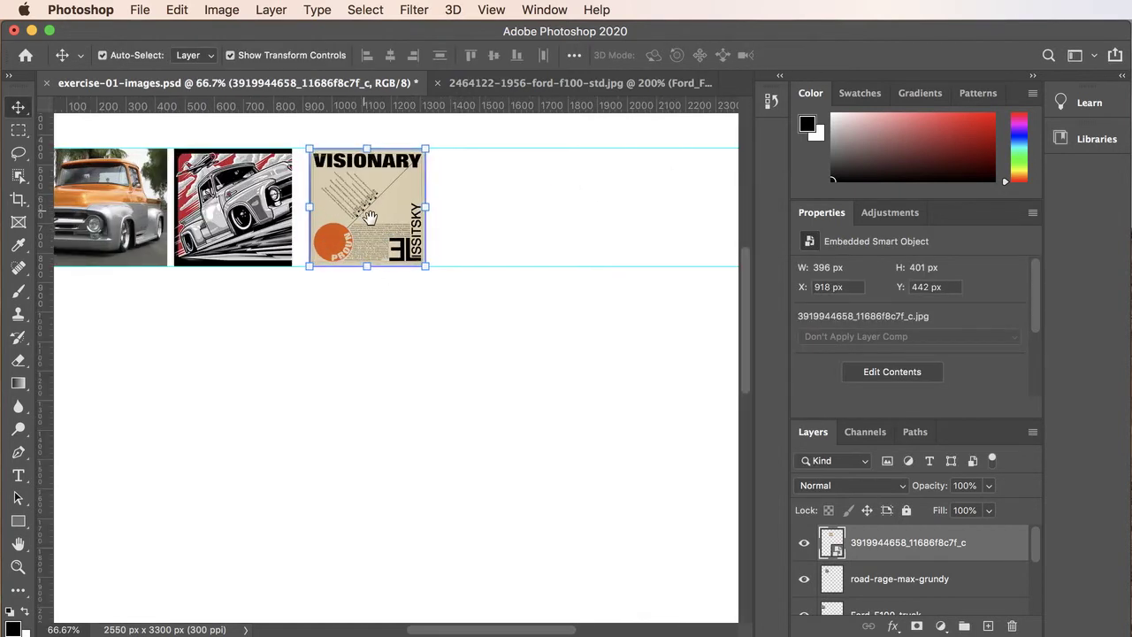
pyautogui.moveTo(380, 234); pyautogui.dragTo(442, 289)
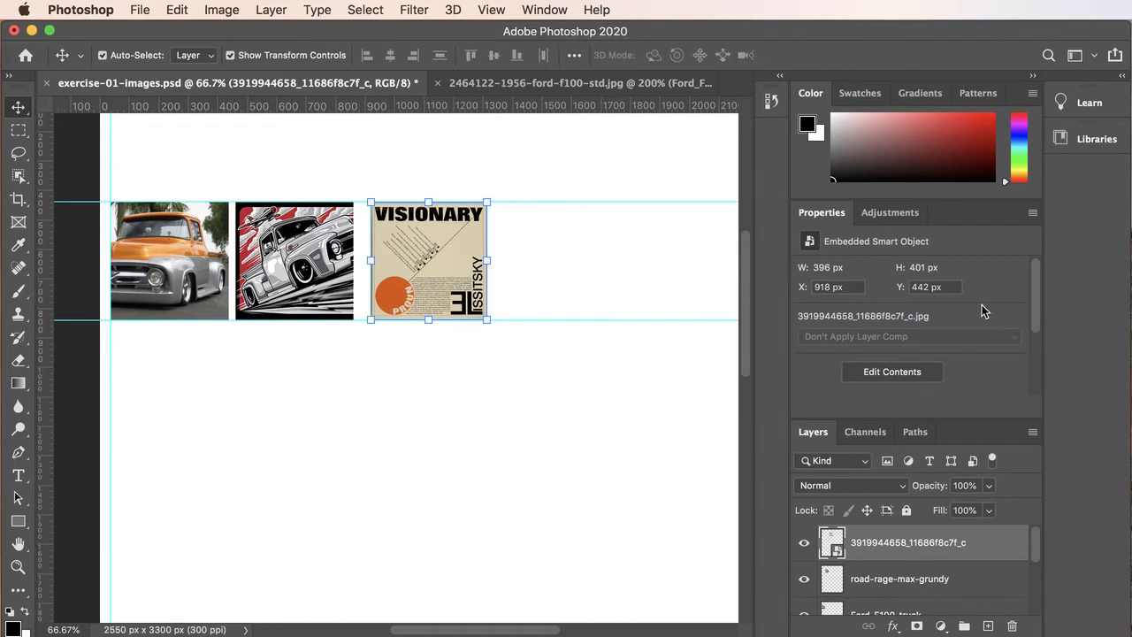
pyautogui.click(561, 168)
pyautogui.click(452, 263)
pyautogui.moveTo(1034, 314); pyautogui.dragTo(1031, 257)
pyautogui.click(268, 11)
pyautogui.moveTo(305, 392)
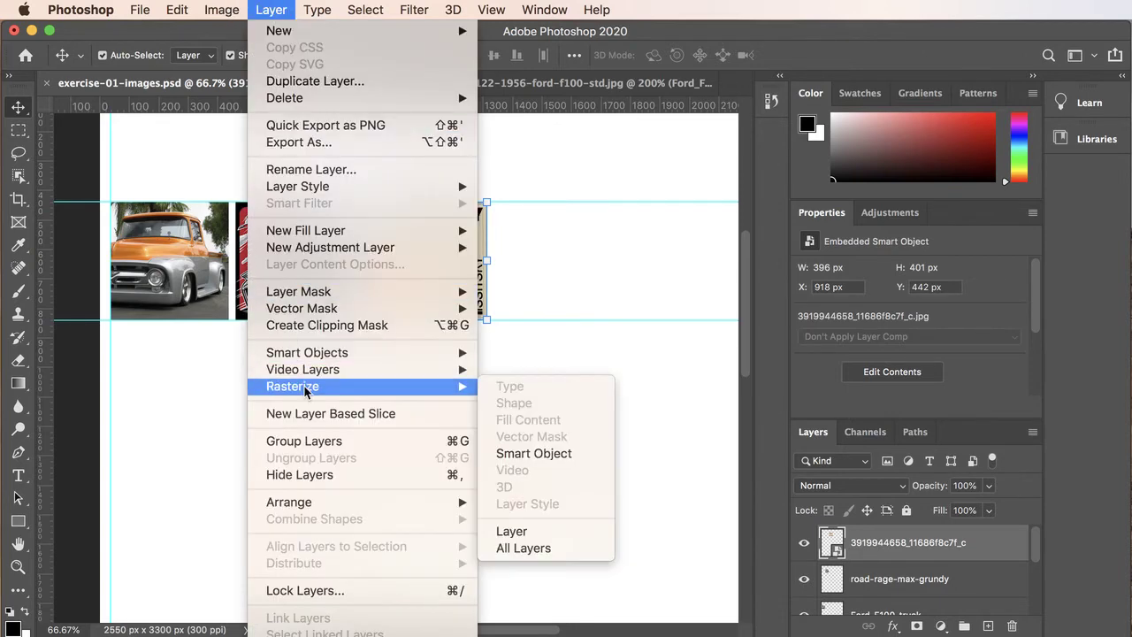
pyautogui.click(533, 454)
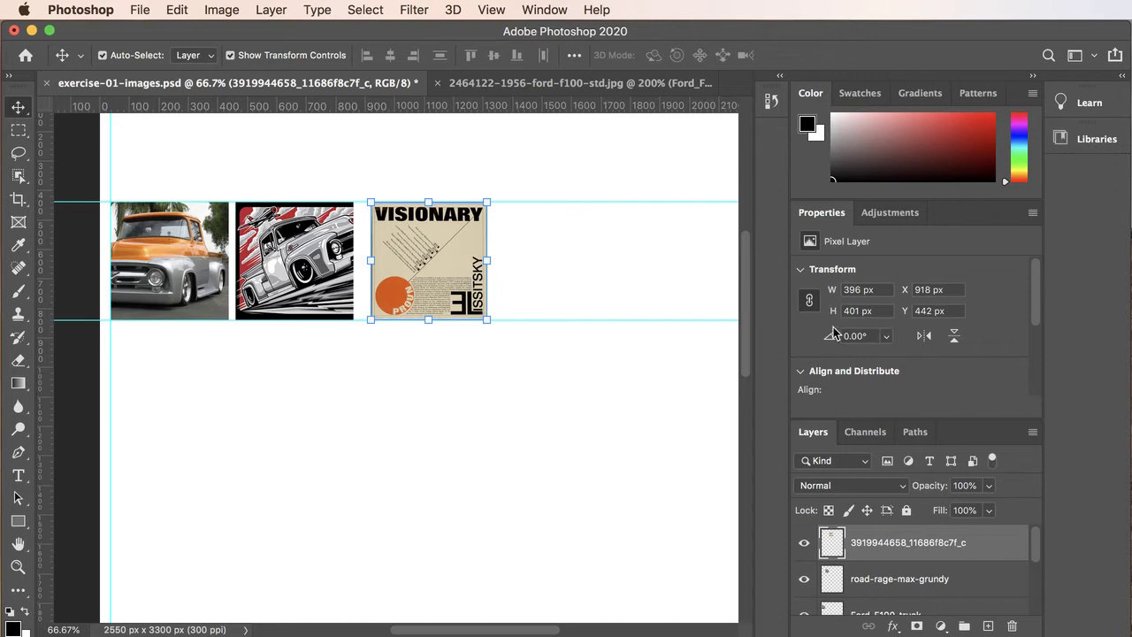
# Set the VISIONARY layer's width and height to exactly 400 px in Properties.
pyautogui.click(807, 304)
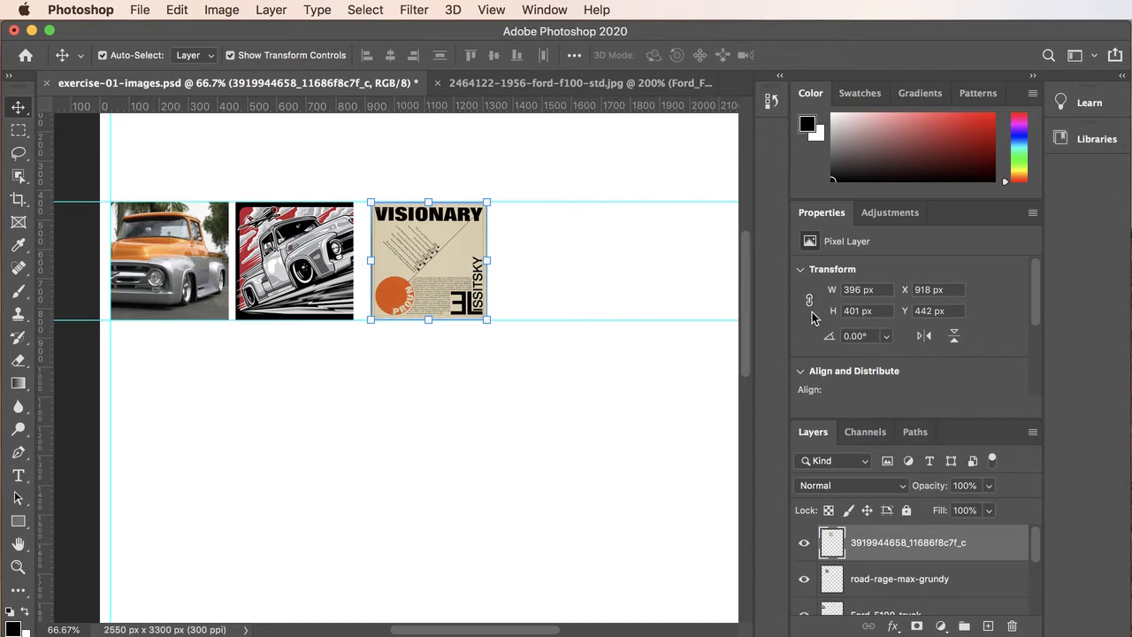
pyautogui.click(862, 291)
pyautogui.click(863, 290)
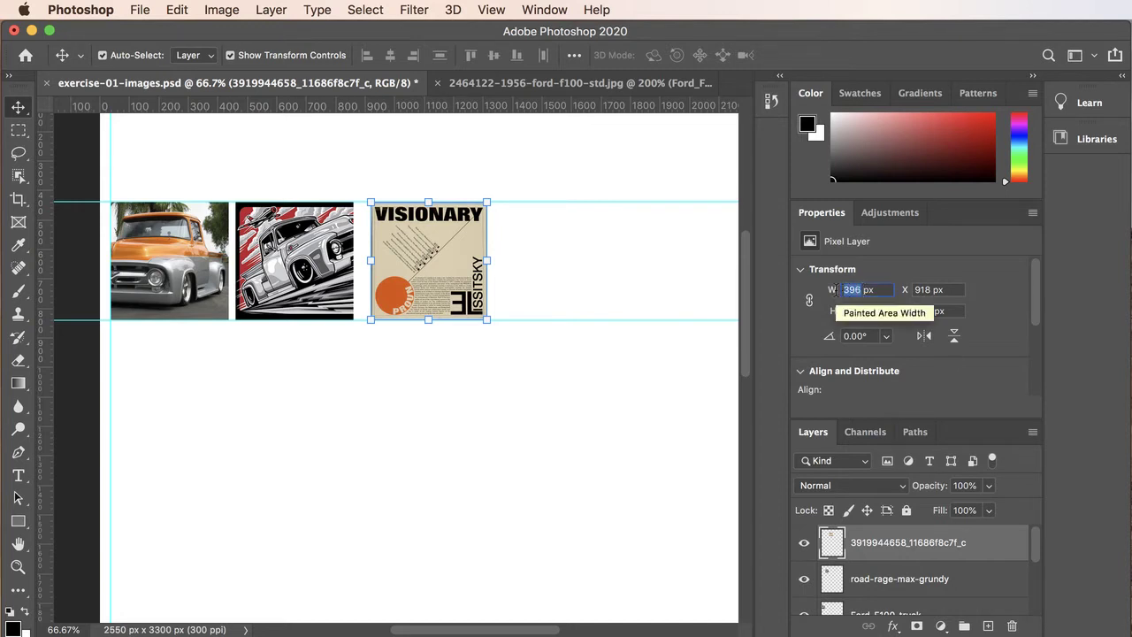
pyautogui.write('400')
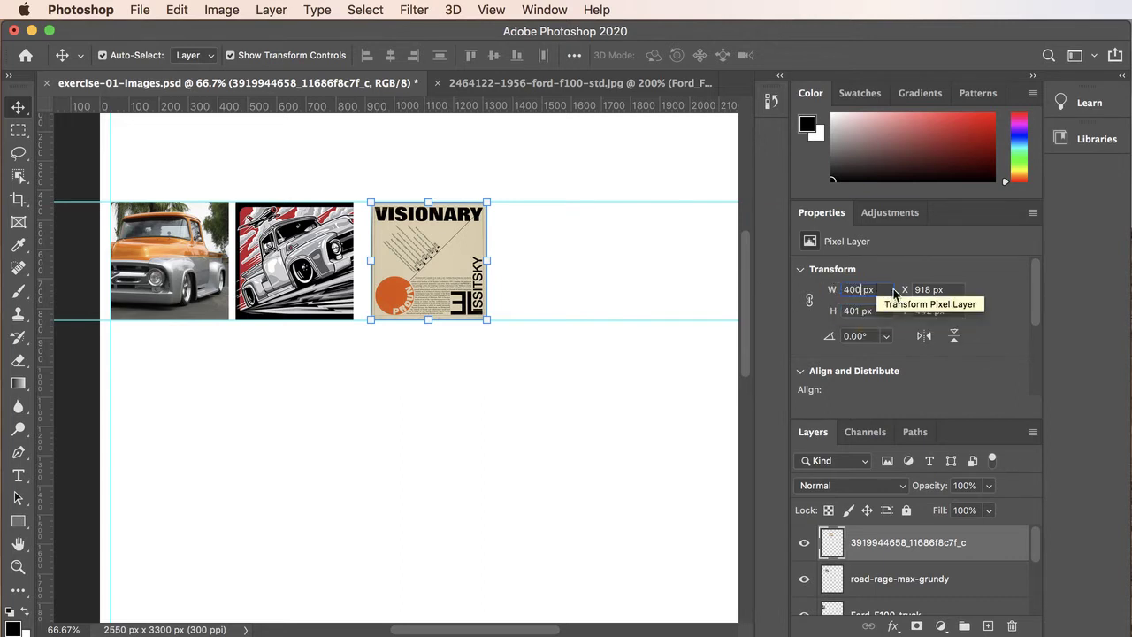
pyautogui.press('Return')
pyautogui.click(858, 312)
pyautogui.press('BackSpace')
pyautogui.write('0')
pyautogui.click(856, 289)
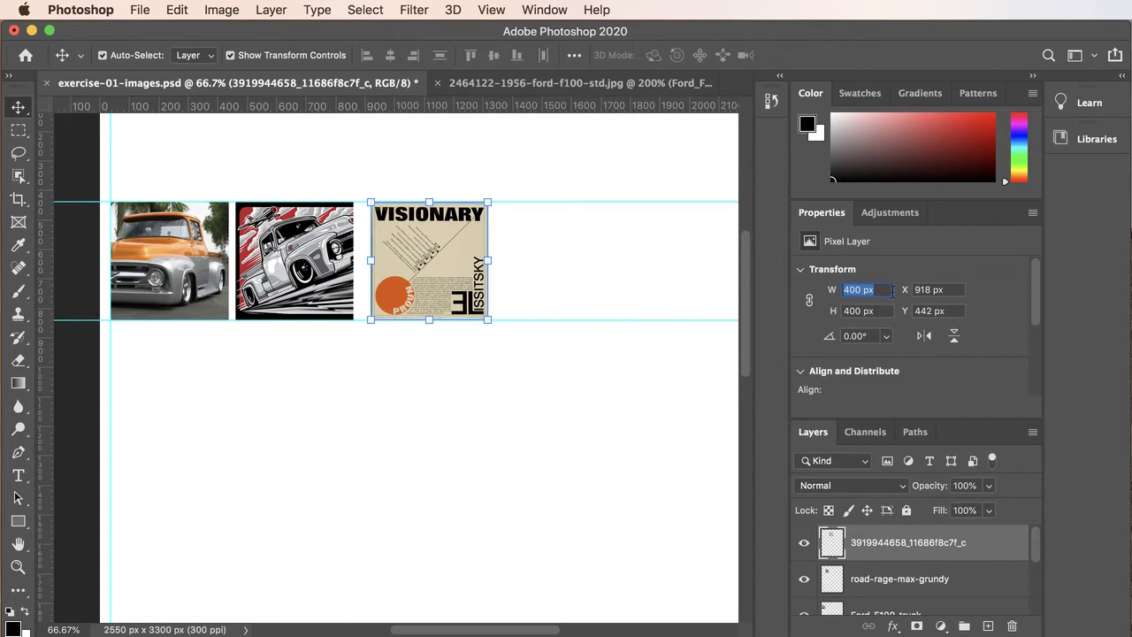
pyautogui.click(886, 311)
pyautogui.click(611, 301)
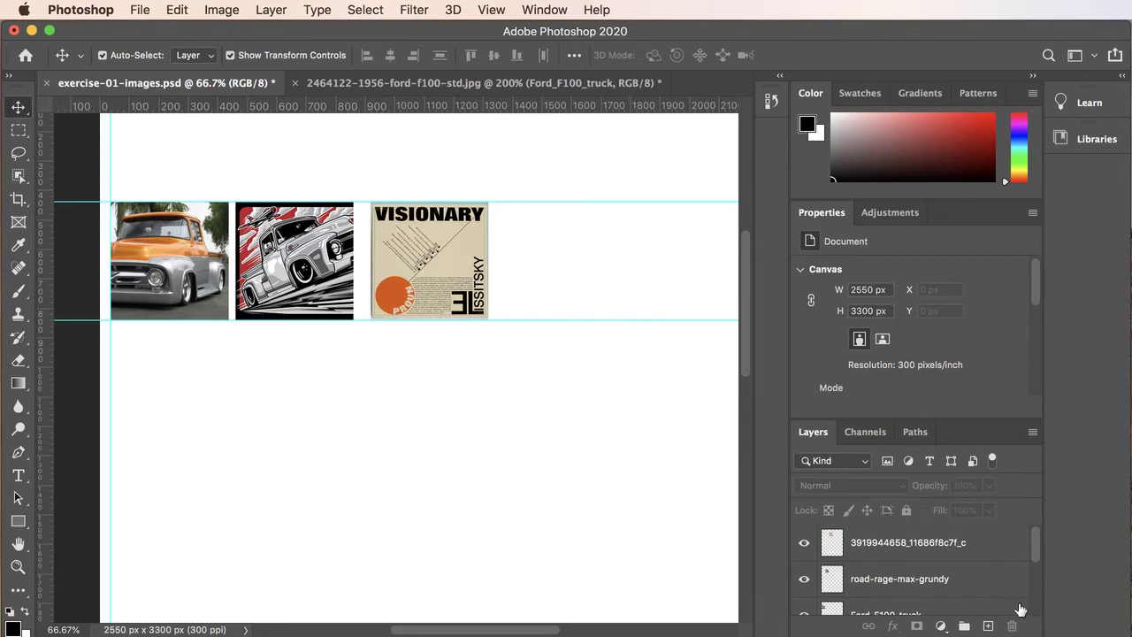
pyautogui.moveTo(1036, 543)
pyautogui.mouseDown()
pyautogui.moveTo(1040, 575)
pyautogui.moveTo(1042, 541)
pyautogui.mouseUp()
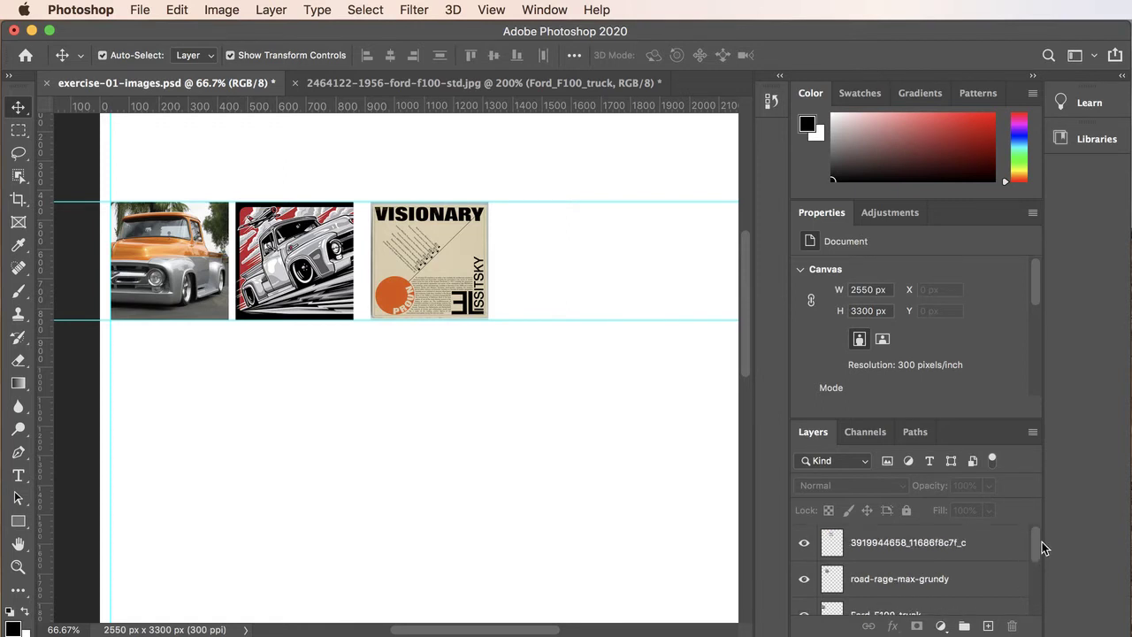
# Place the Joost_Schmidt_Bauhausausstellung_1923 poster from Finder into the document.
pyautogui.click(803, 547)
pyautogui.click(803, 547)
pyautogui.press('super+Tab')
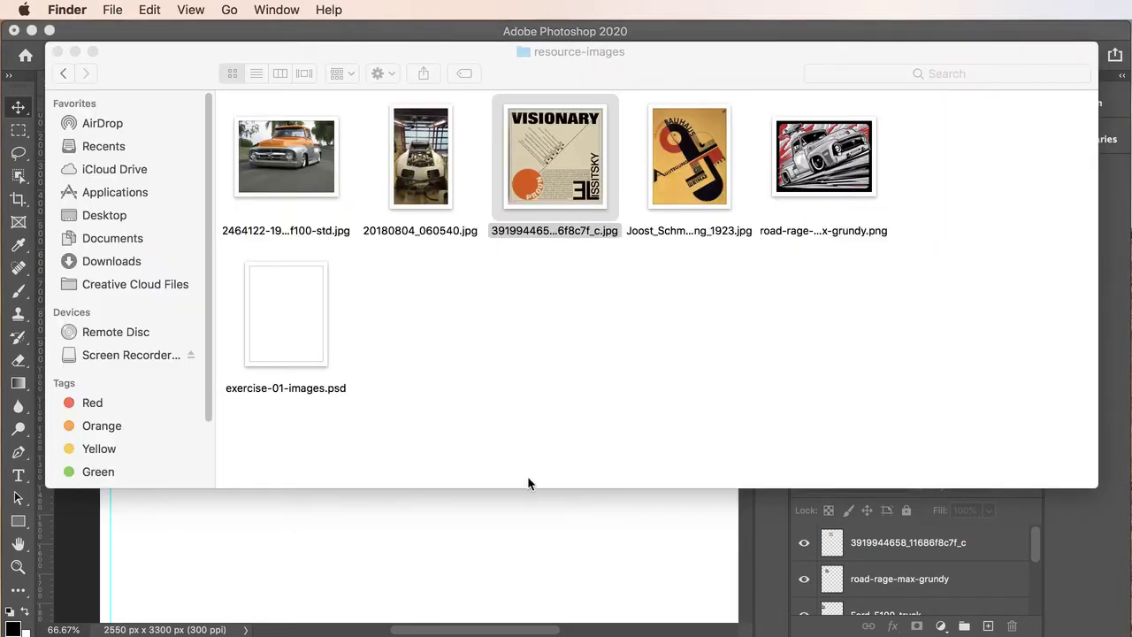
pyautogui.click(674, 155)
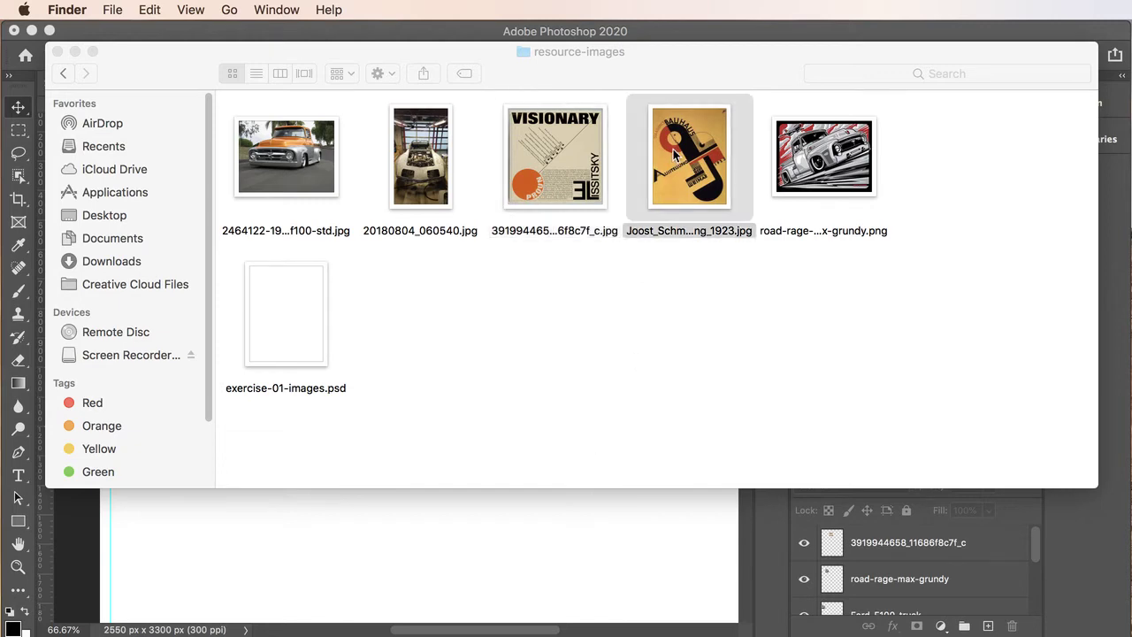
pyautogui.moveTo(674, 155); pyautogui.dragTo(449, 535)
# Move the Bauhaus poster beside VISIONARY and scale it to about 400 × 519 px.
pyautogui.moveTo(332, 371); pyautogui.dragTo(297, 205)
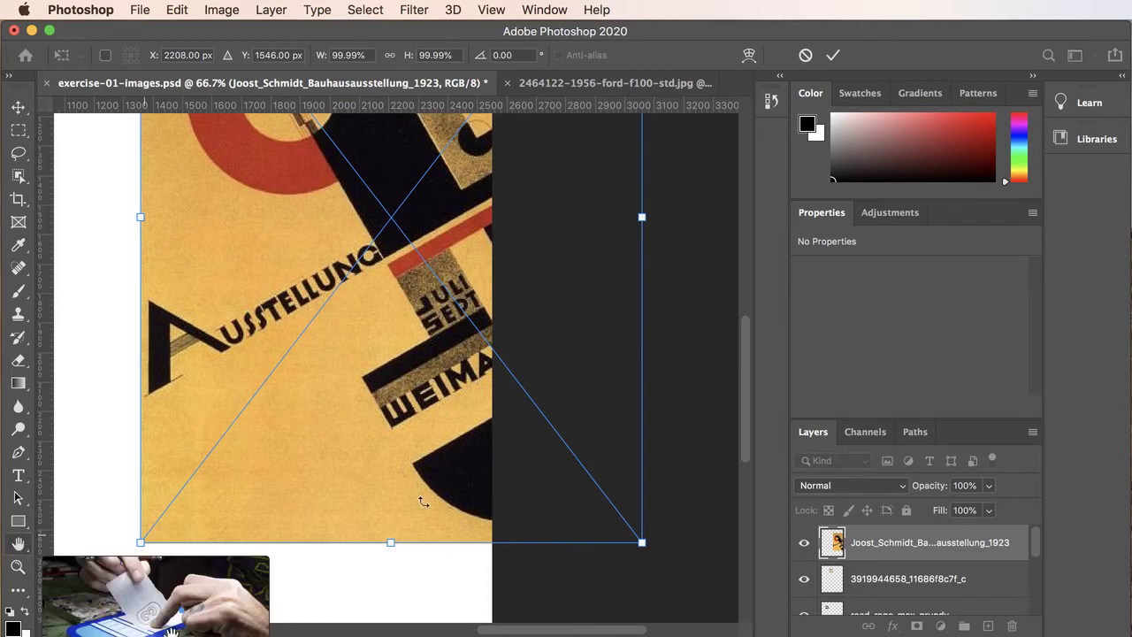
pyautogui.moveTo(633, 531); pyautogui.dragTo(556, 412)
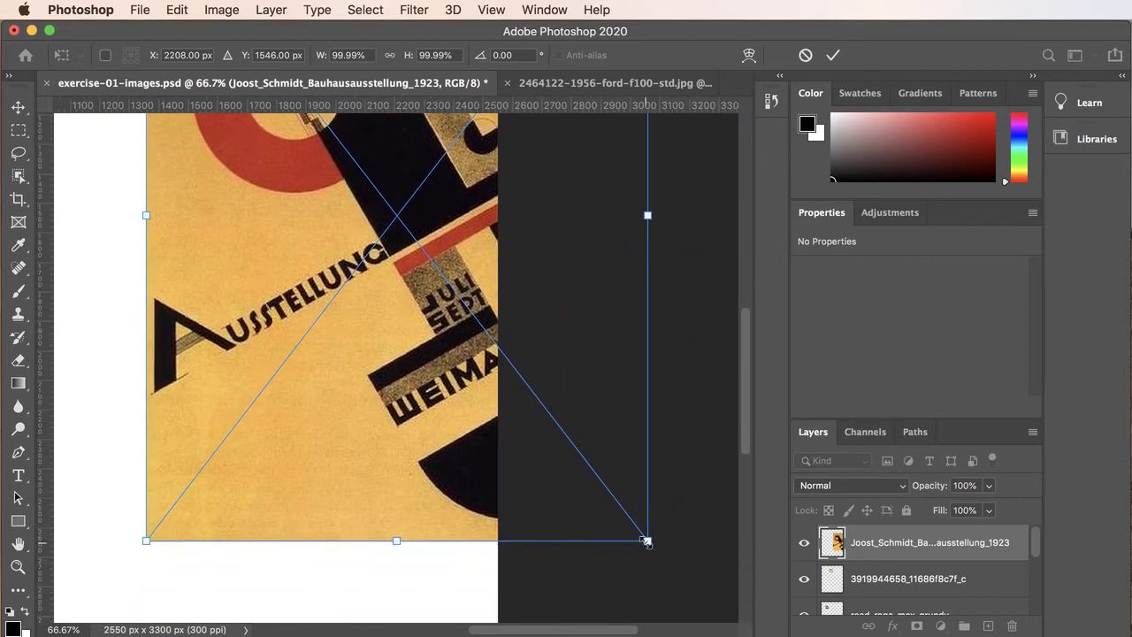
pyautogui.moveTo(648, 541); pyautogui.dragTo(409, 165)
pyautogui.moveTo(417, 271); pyautogui.dragTo(602, 561)
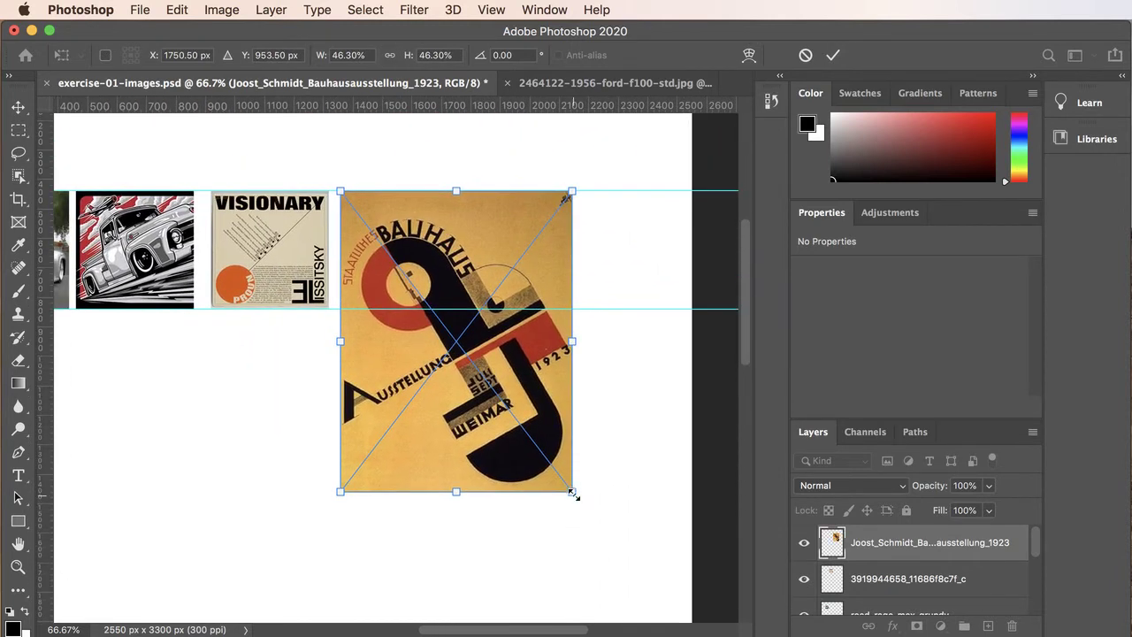
pyautogui.moveTo(571, 493); pyautogui.dragTo(461, 343)
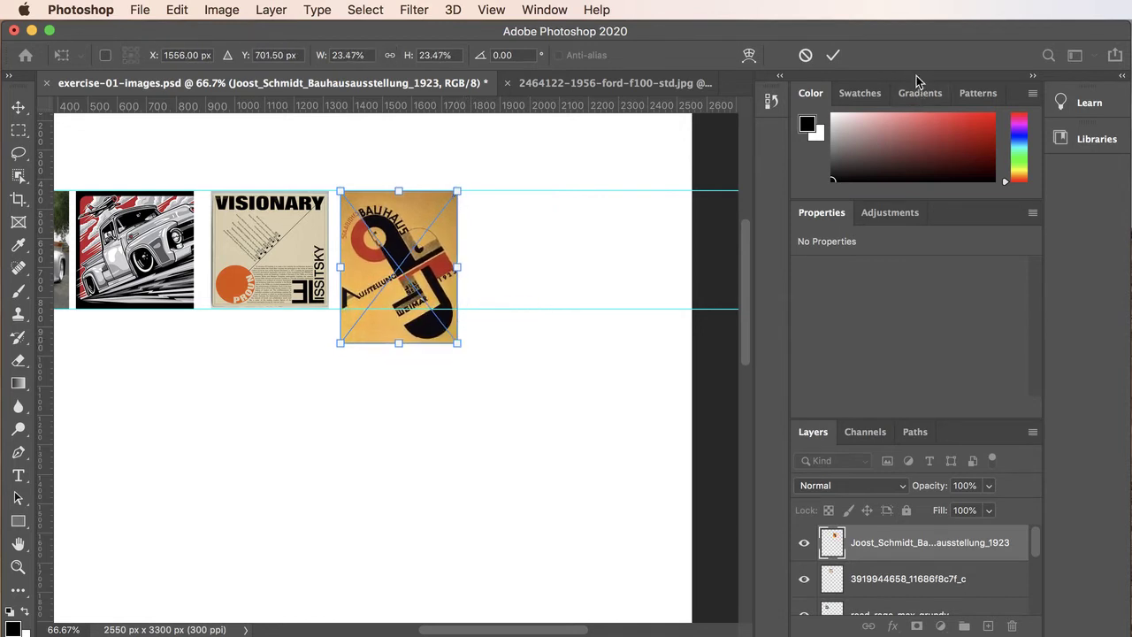
# Commit the poster's resize to 400 × 519 px and zoom in to frame the whole poster.
pyautogui.click(832, 55)
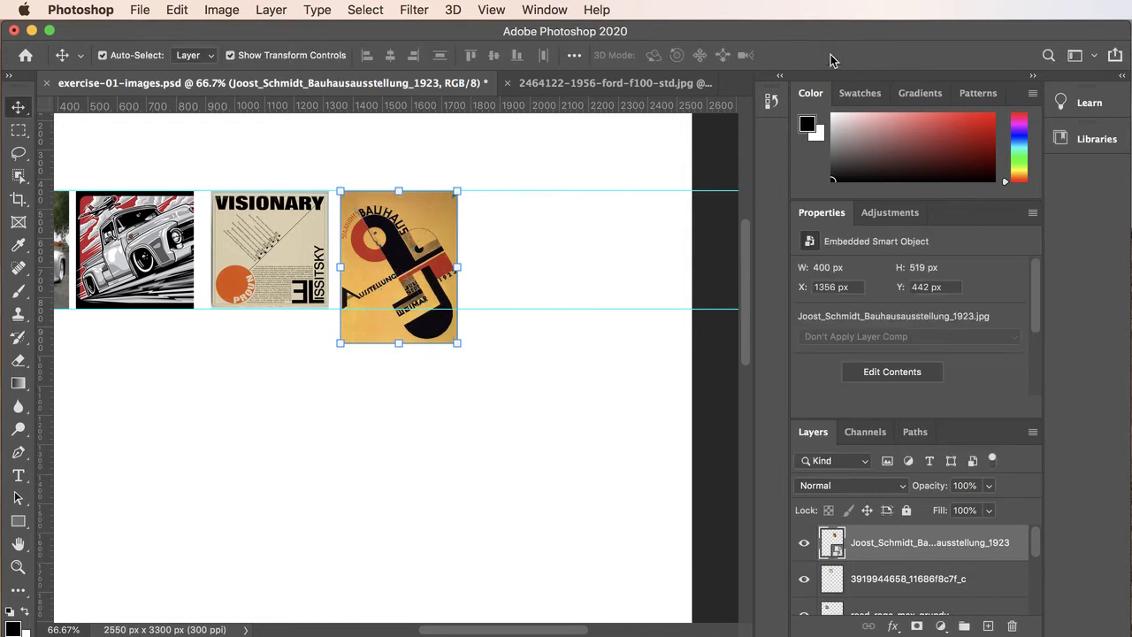
pyautogui.keyDown('super'); pyautogui.click(403, 252); pyautogui.keyUp('super')
pyautogui.keyDown('super'); pyautogui.click(367, 250); pyautogui.keyUp('super')
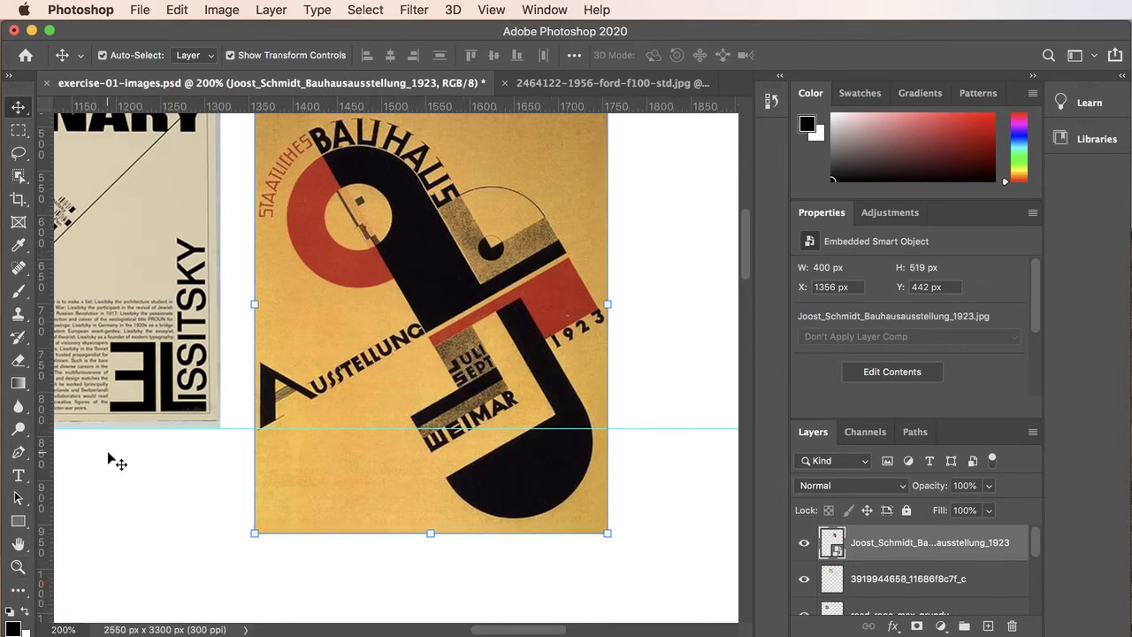
pyautogui.moveTo(442, 276); pyautogui.dragTo(449, 342)
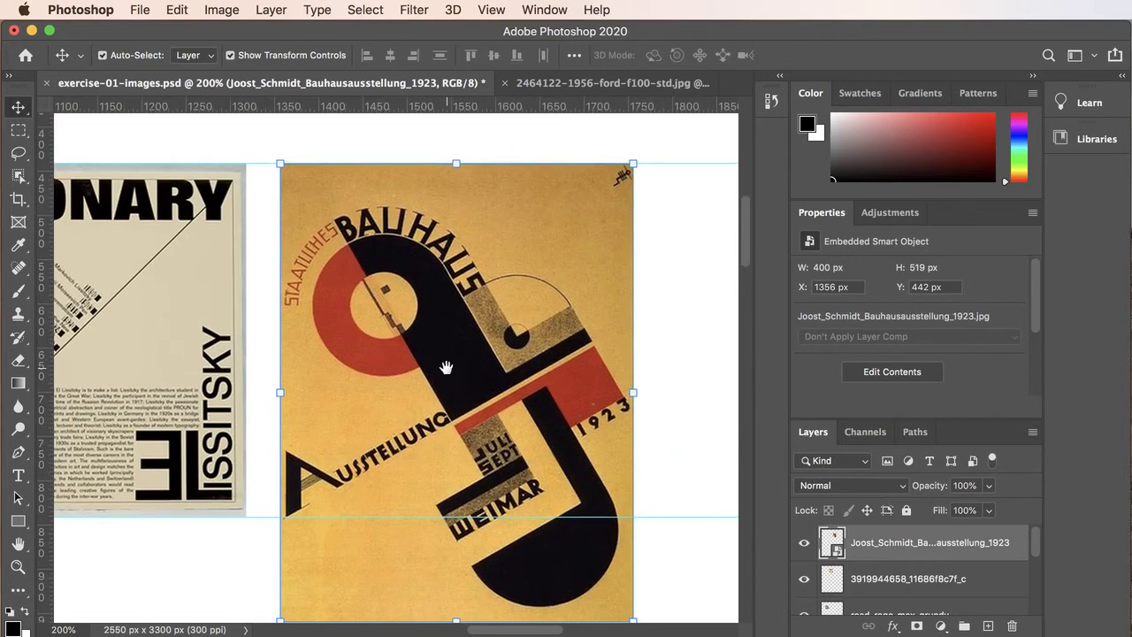
# Zoom in and out on the poster's top edge against the guides, ending at 200%.
pyautogui.press('super+space')
pyautogui.click(402, 292)
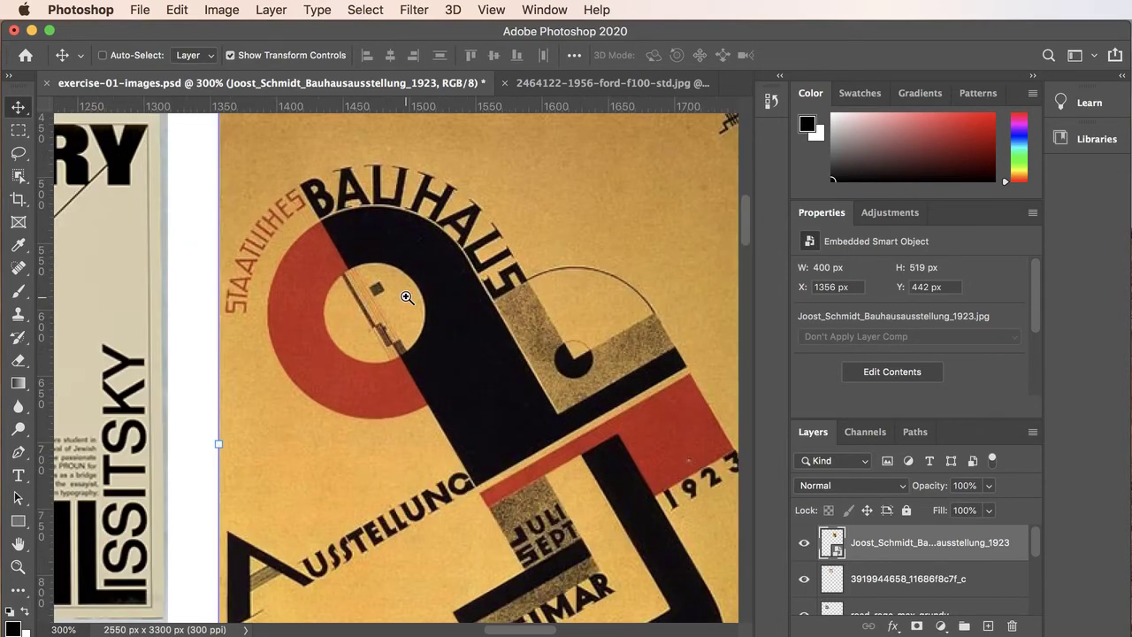
pyautogui.press('super+space')
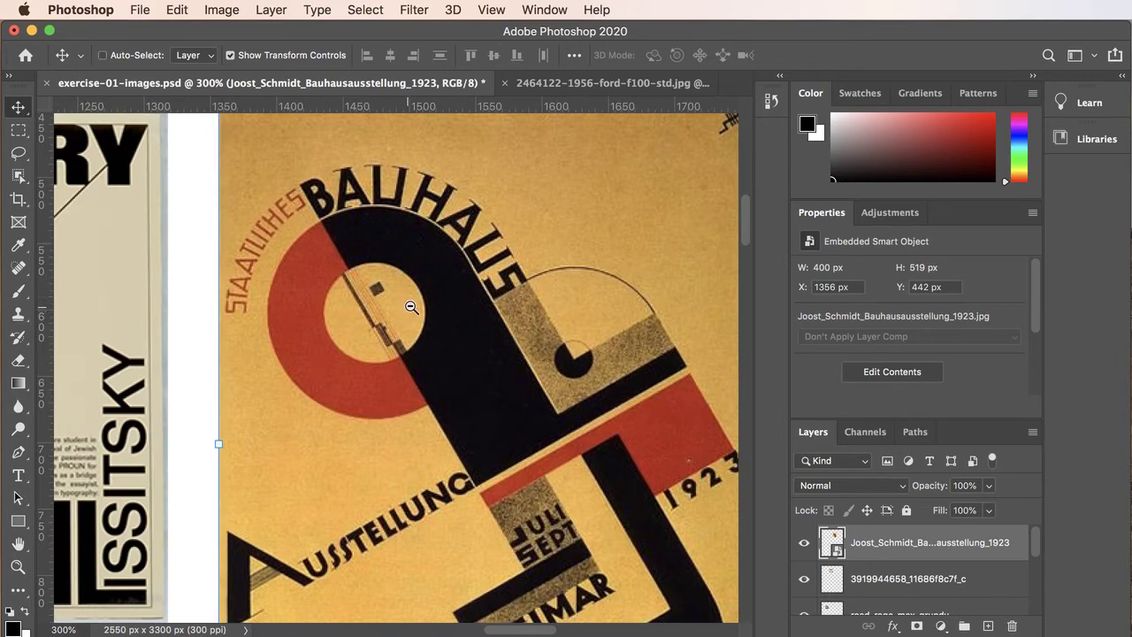
pyautogui.keyDown('alt'); pyautogui.click(408, 310); pyautogui.keyUp('alt')
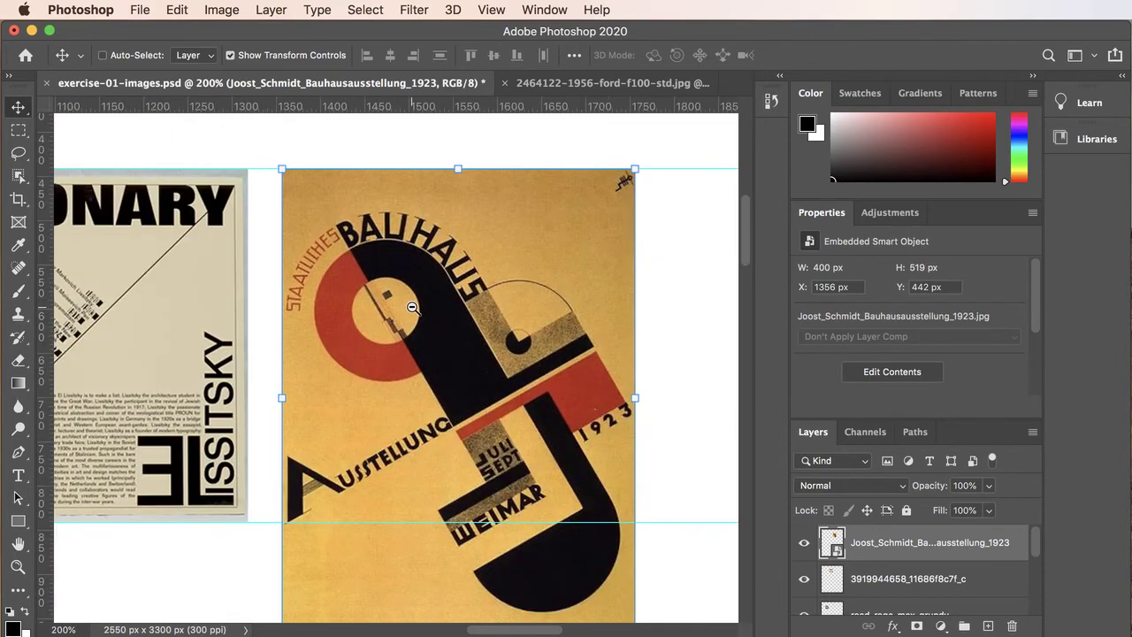
pyautogui.keyDown('alt'); pyautogui.click(448, 344); pyautogui.keyUp('alt')
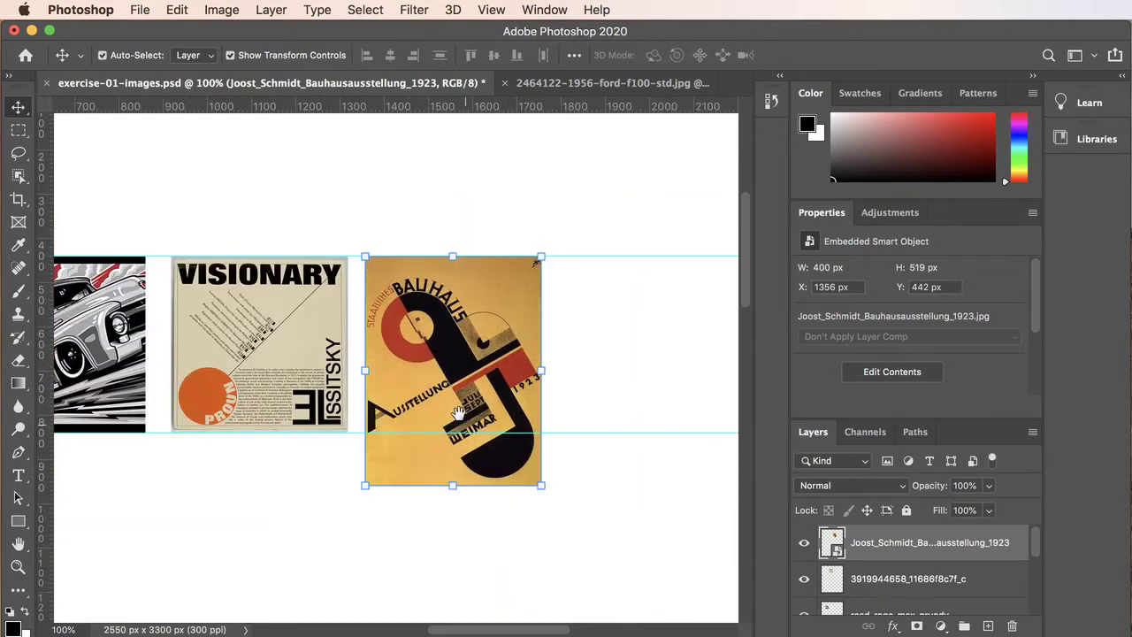
pyautogui.keyDown('super'); pyautogui.click(424, 336); pyautogui.keyUp('super')
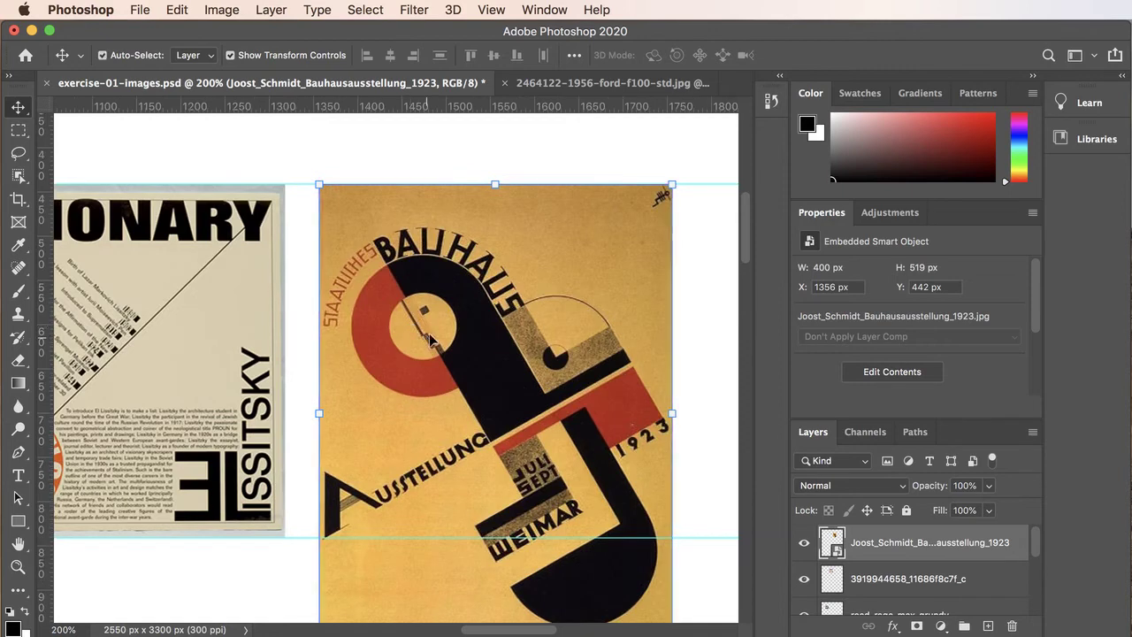
# Select a fixed 400×400 px square at the poster's top and rasterize the poster smart object.
pyautogui.click(18, 134)
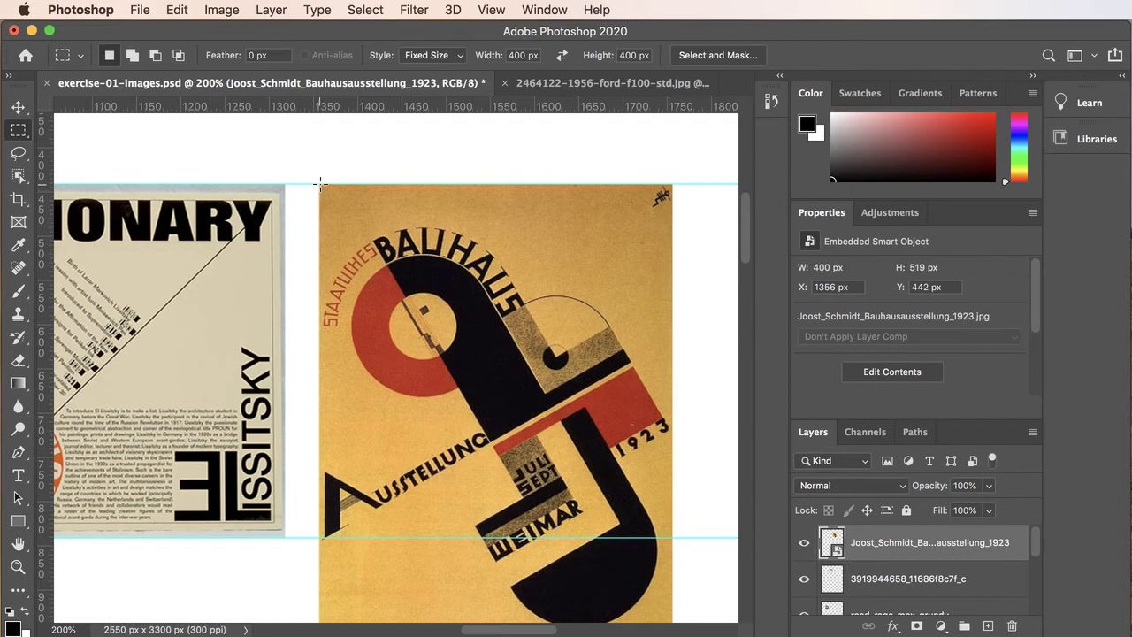
pyautogui.click(320, 184)
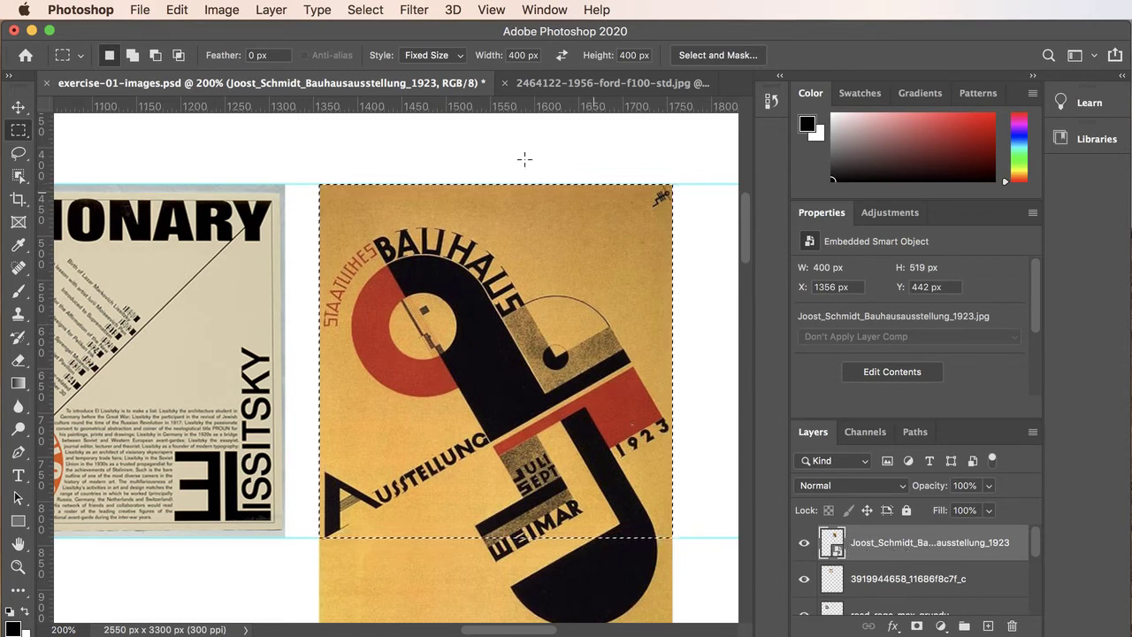
pyautogui.click(270, 9)
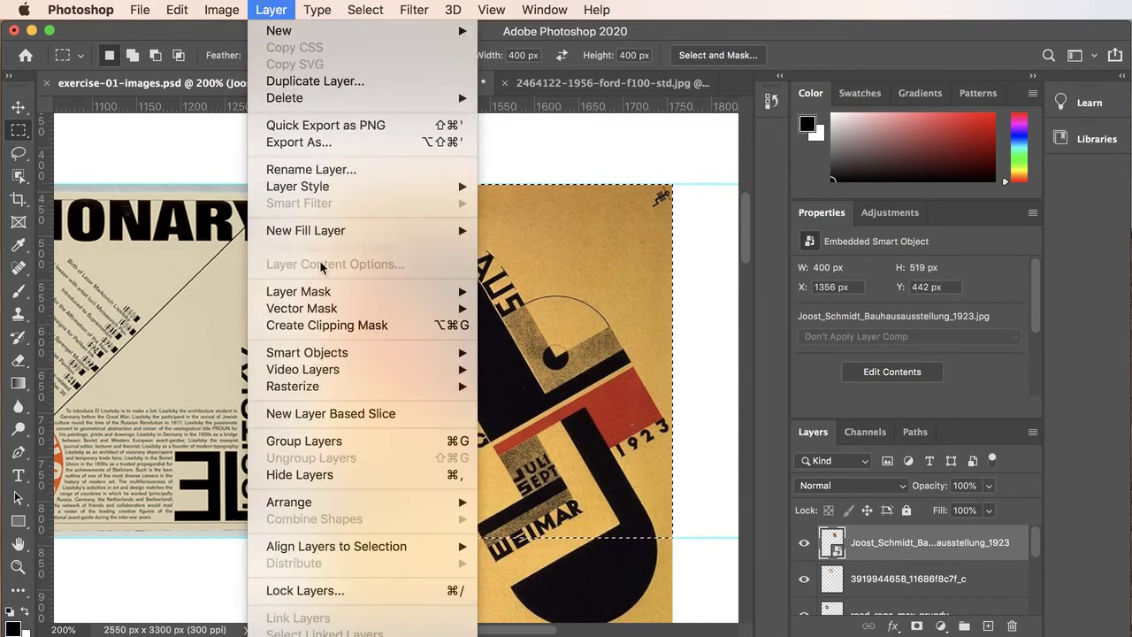
pyautogui.moveTo(349, 358)
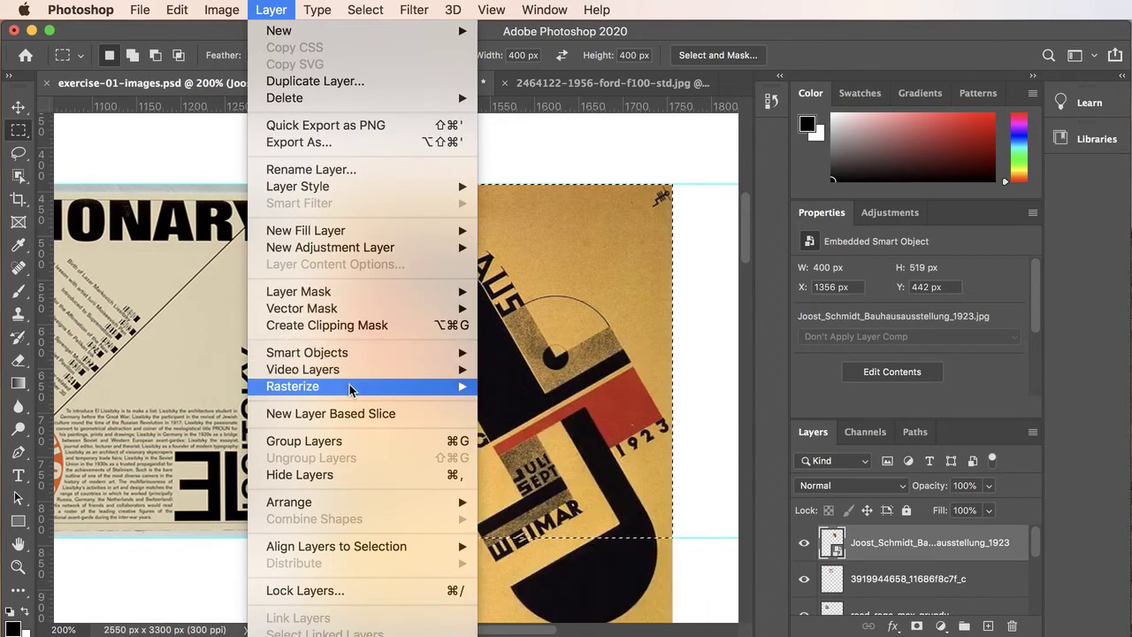
pyautogui.moveTo(350, 387)
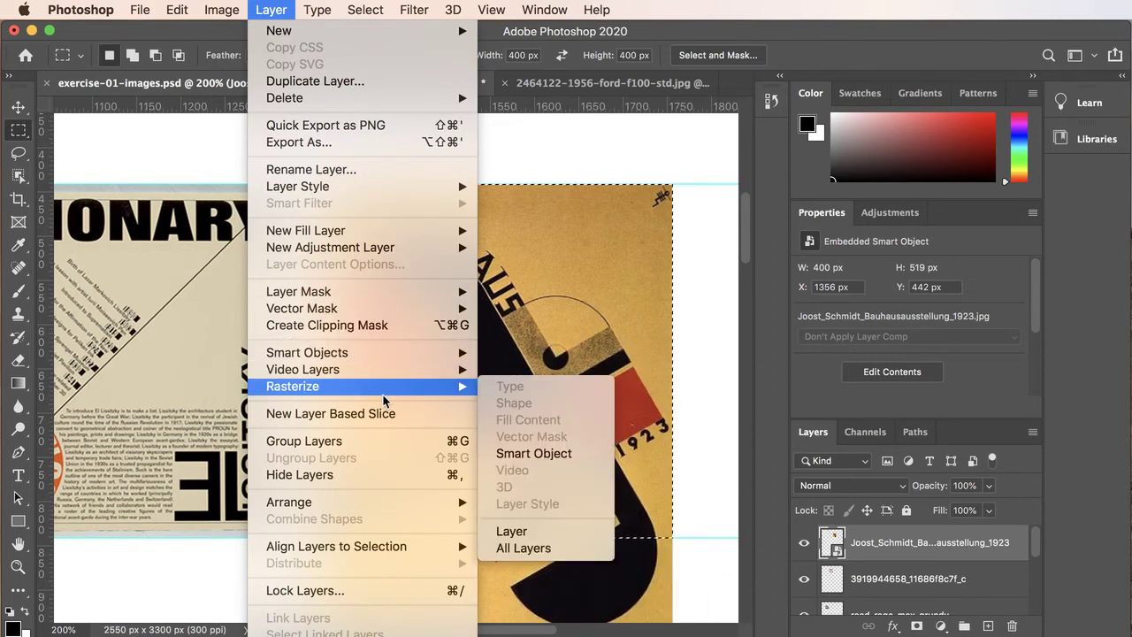
pyautogui.click(519, 460)
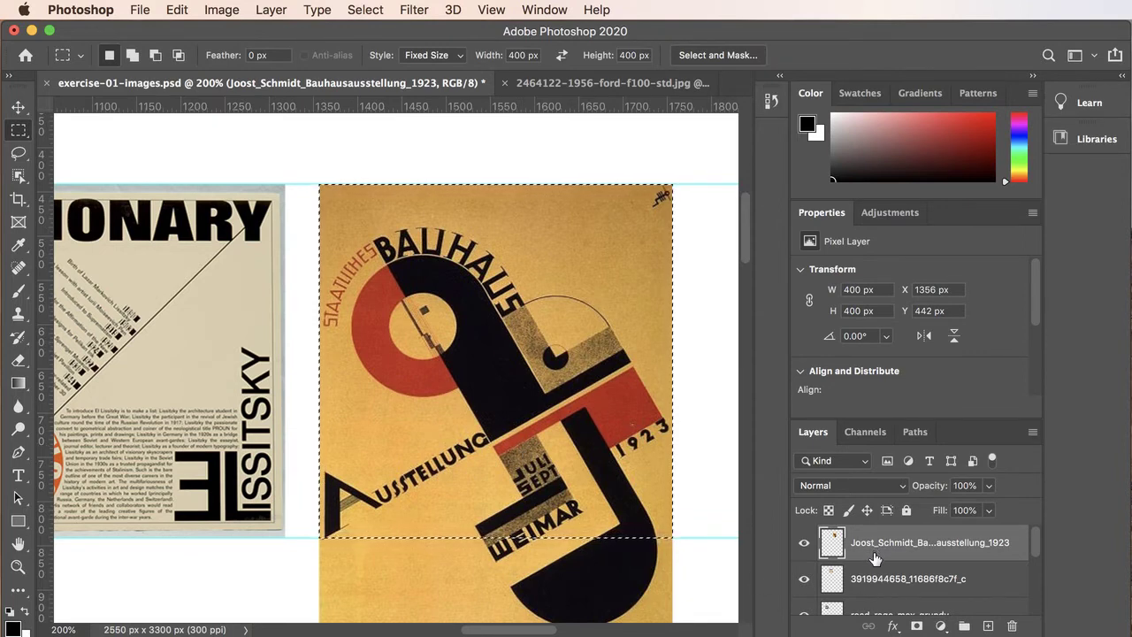
# Copy the 400×400 poster square and paste it as a new layer.
pyautogui.click(175, 10)
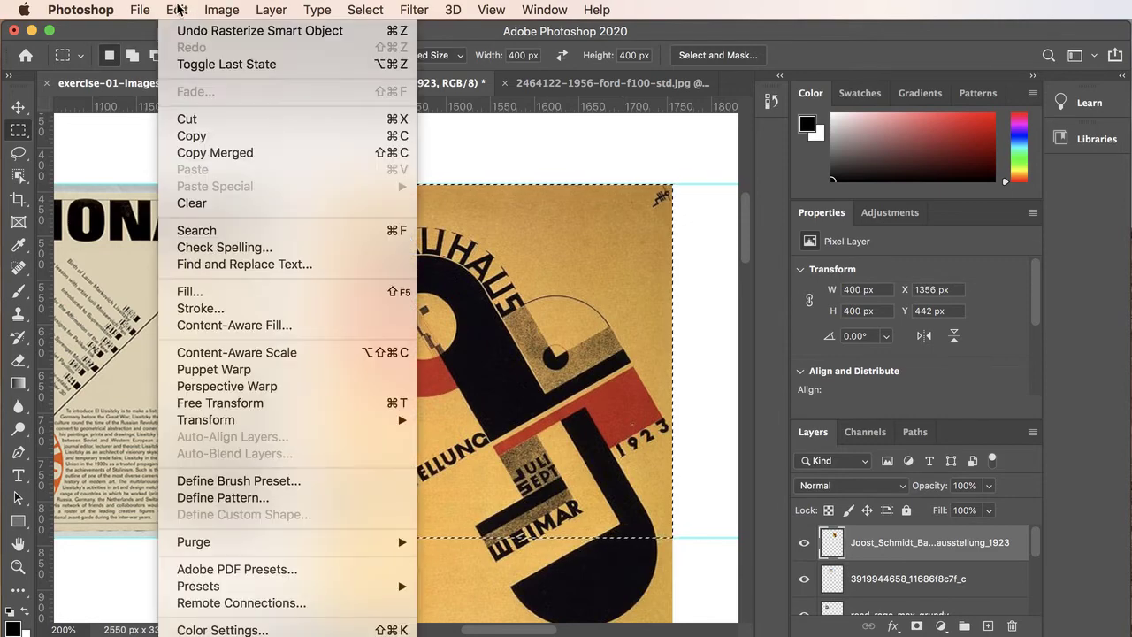
pyautogui.click(202, 142)
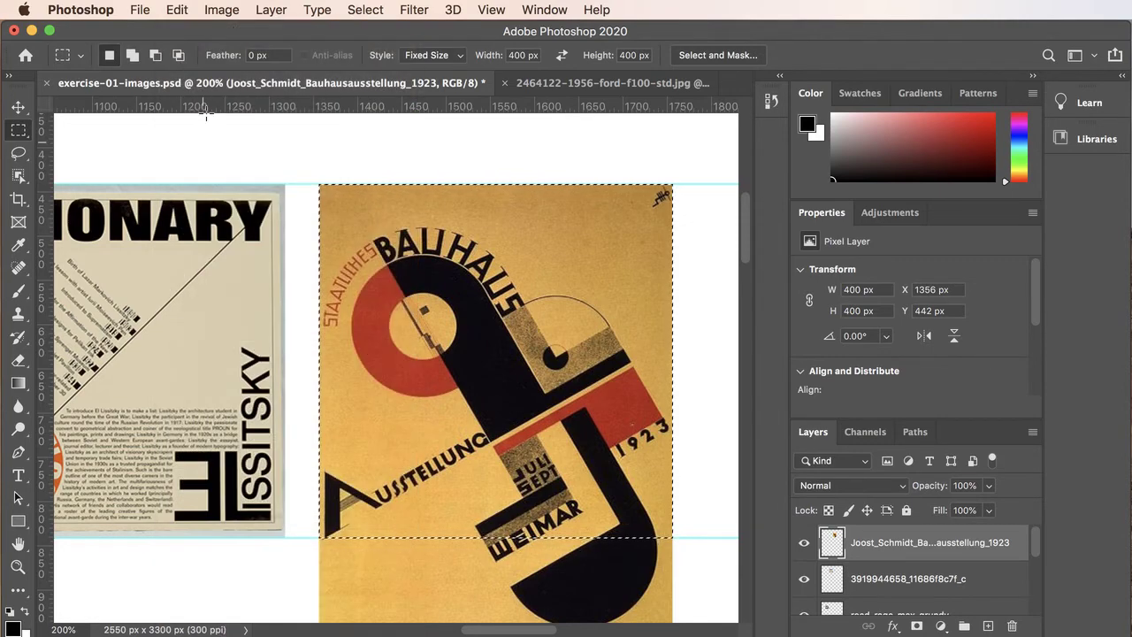
pyautogui.click(177, 10)
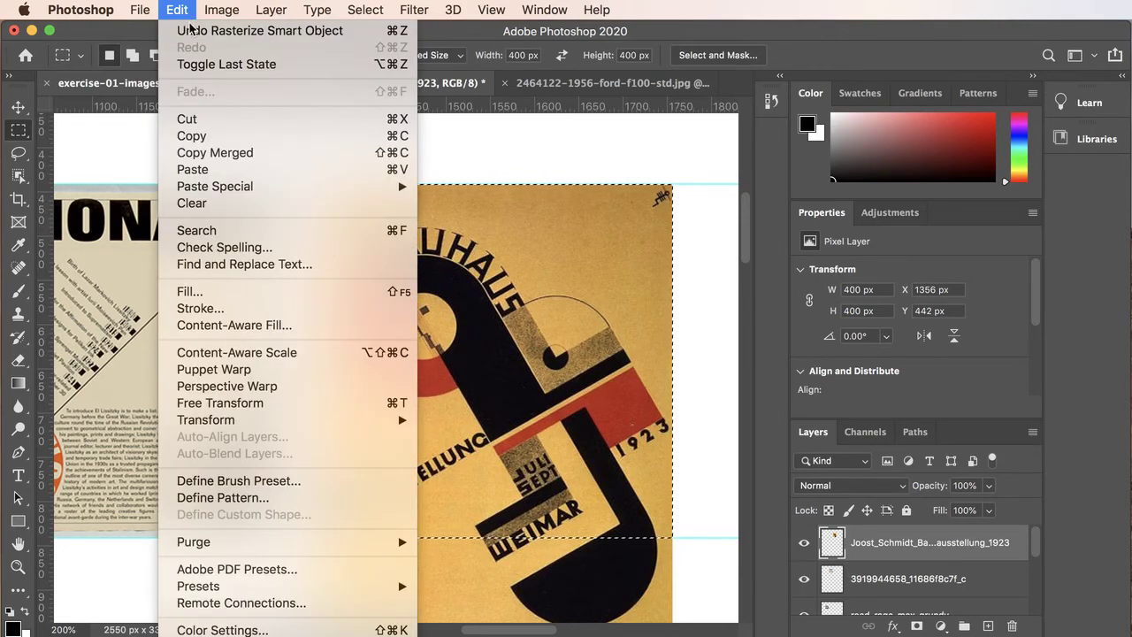
pyautogui.click(226, 169)
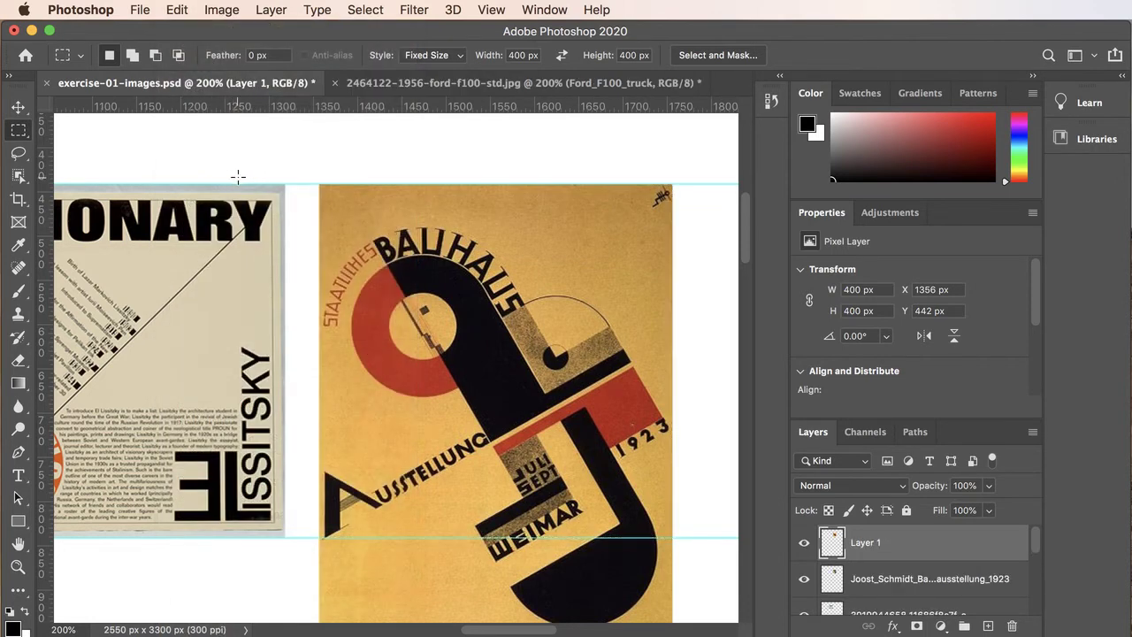
# Rename the new layer Joost_Schmidt_Bauhausausstellung_1923, reusing the original poster layer's name.
pyautogui.click(883, 581)
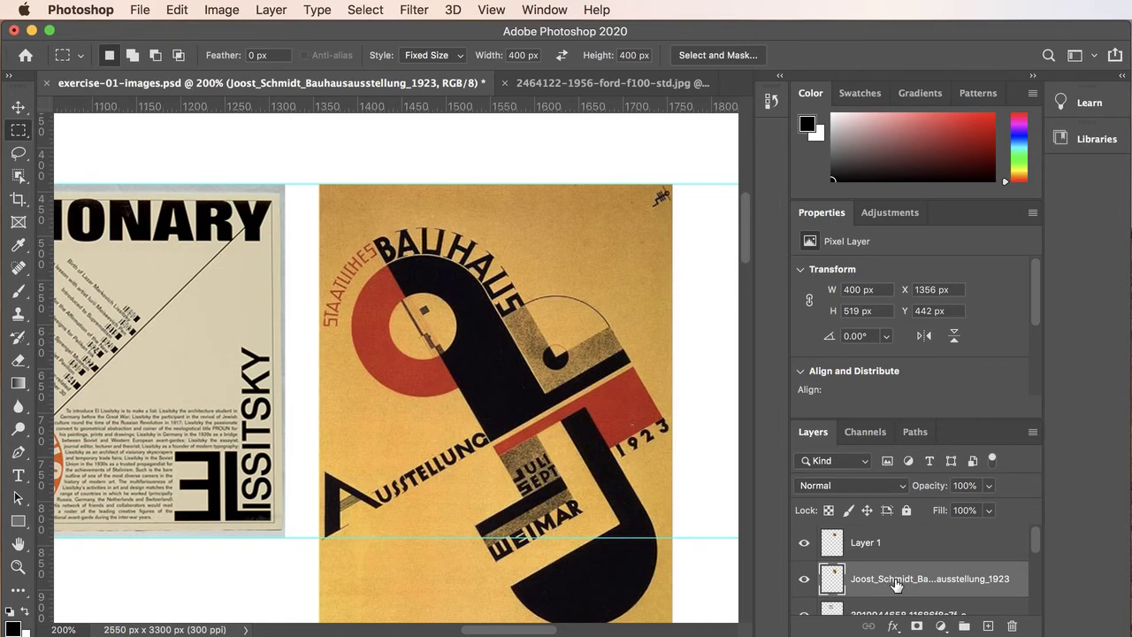
pyautogui.doubleClick(896, 580)
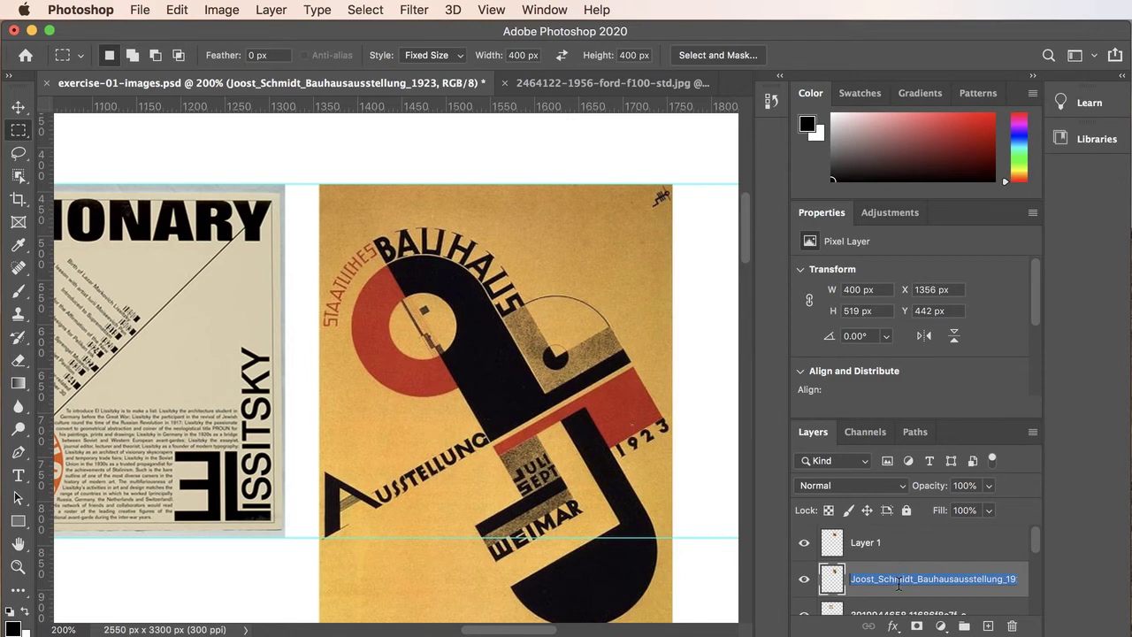
pyautogui.click(873, 549)
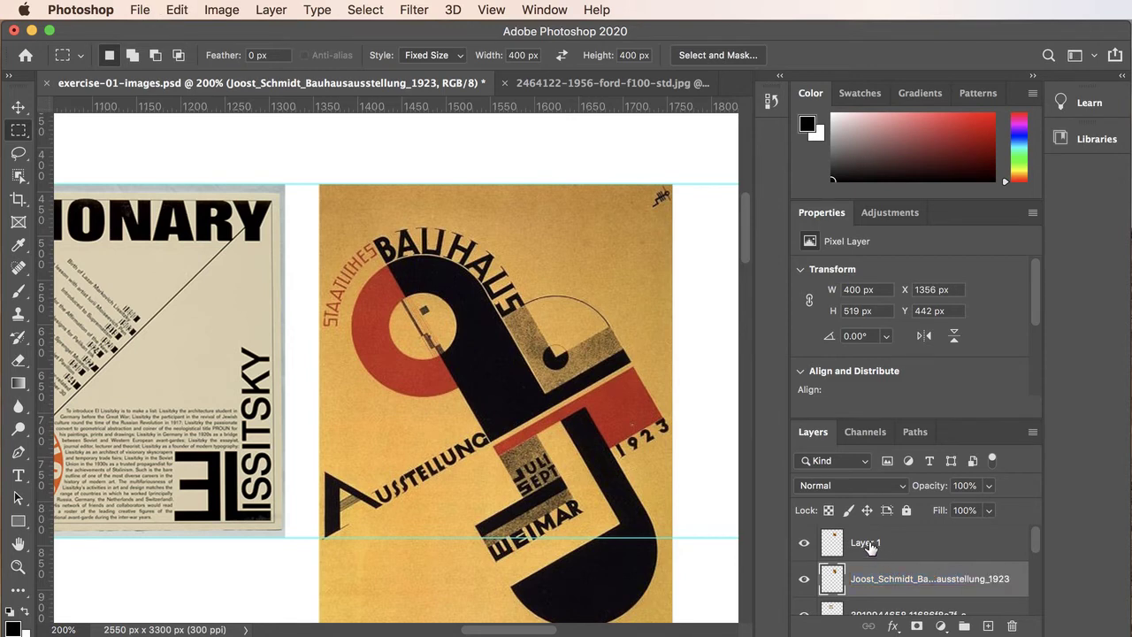
pyautogui.doubleClick(870, 544)
pyautogui.press('super+v')
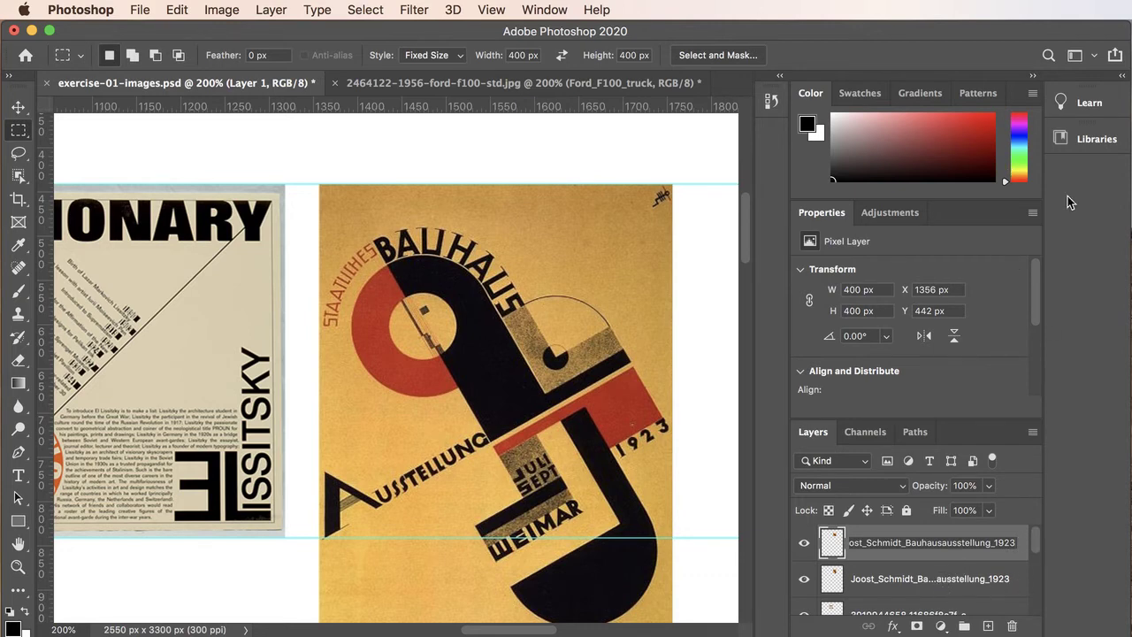
# Confirm the new layer name and enlarge the Layers panel to show every layer.
pyautogui.press('Return')
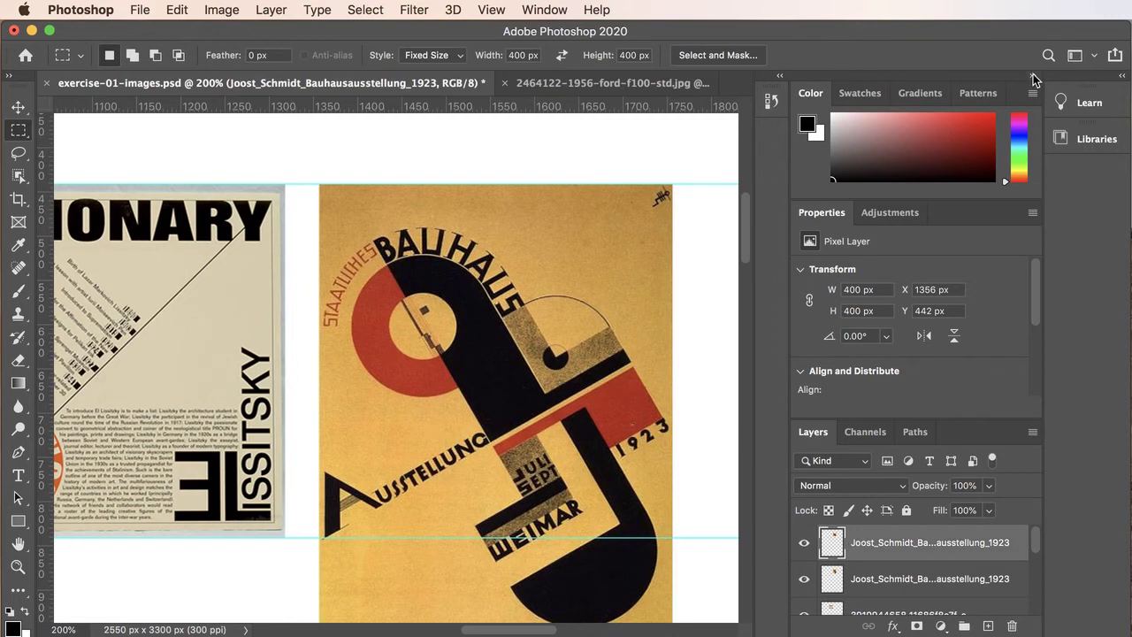
pyautogui.click(1032, 76)
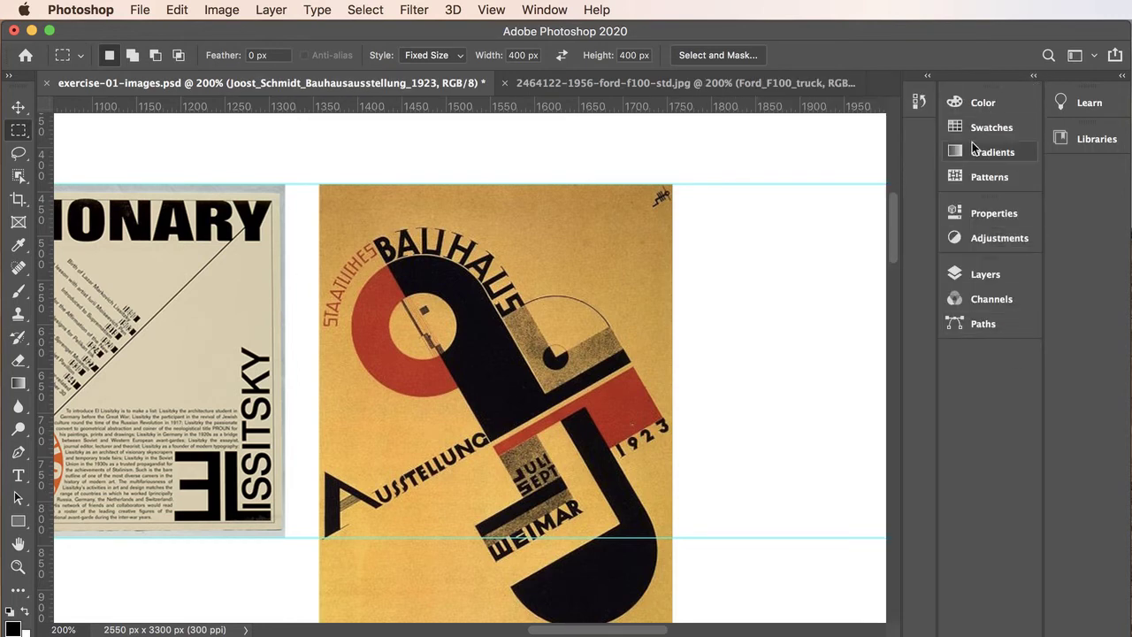
pyautogui.click(957, 276)
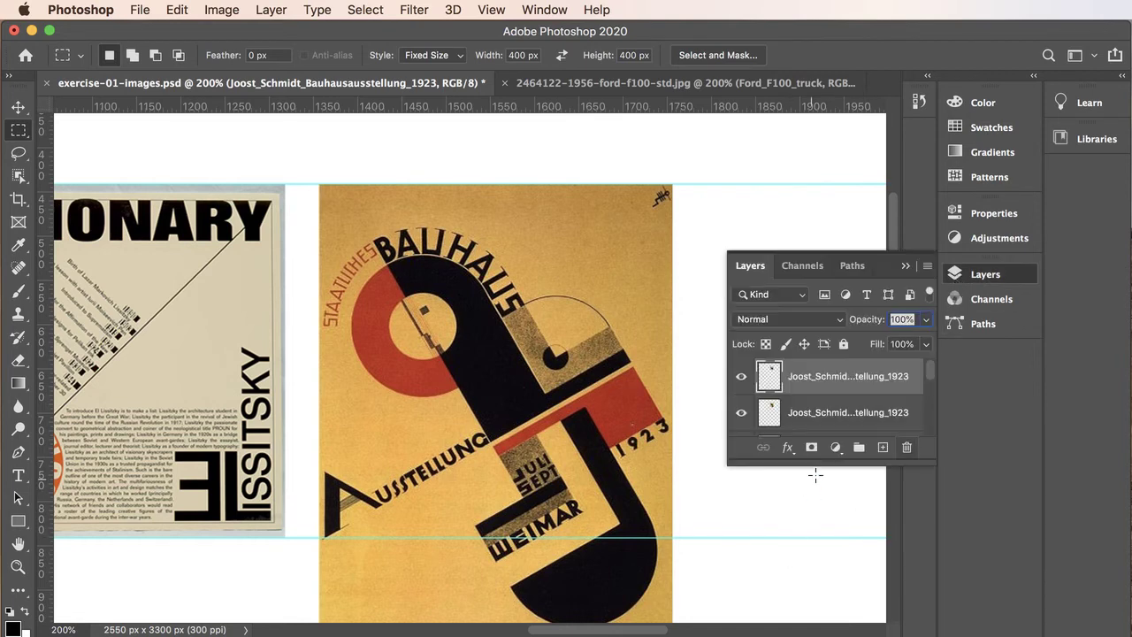
pyautogui.moveTo(820, 463); pyautogui.dragTo(839, 613)
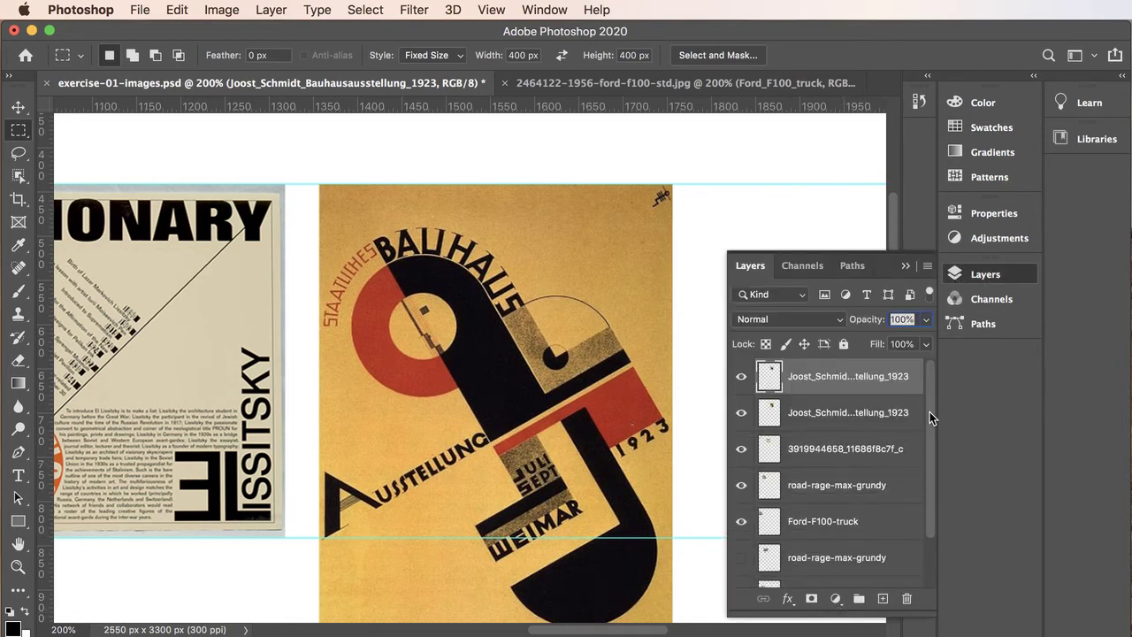
pyautogui.moveTo(929, 410); pyautogui.dragTo(942, 381)
pyautogui.moveTo(845, 250); pyautogui.dragTo(858, 135)
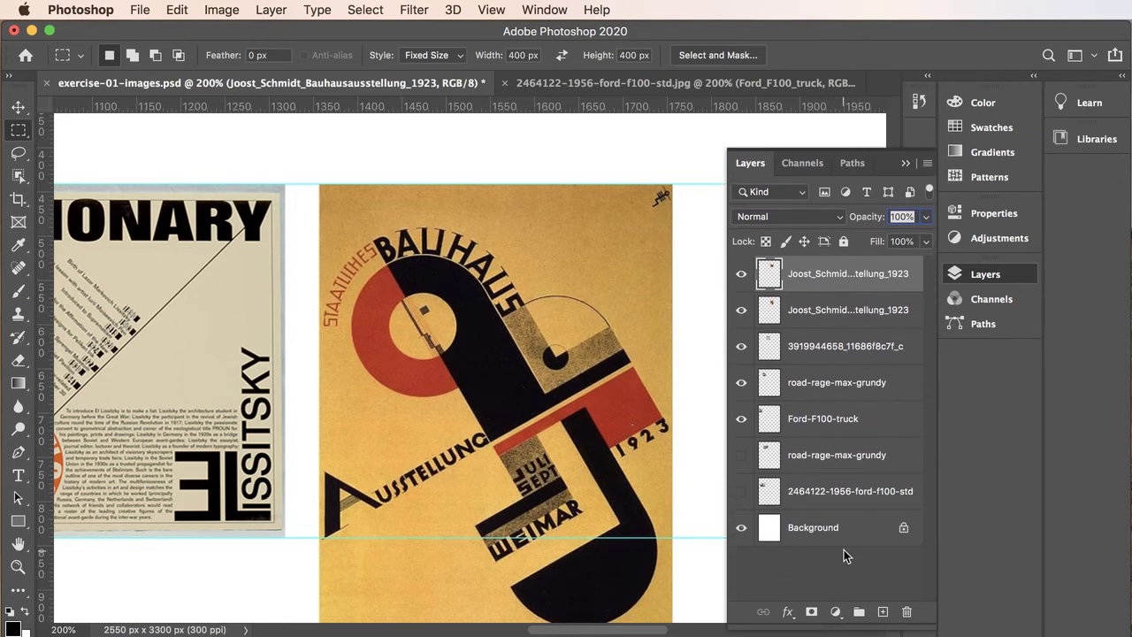
# Hide the original uncropped poster layer and move it below Ford-F100-truck.
pyautogui.click(741, 311)
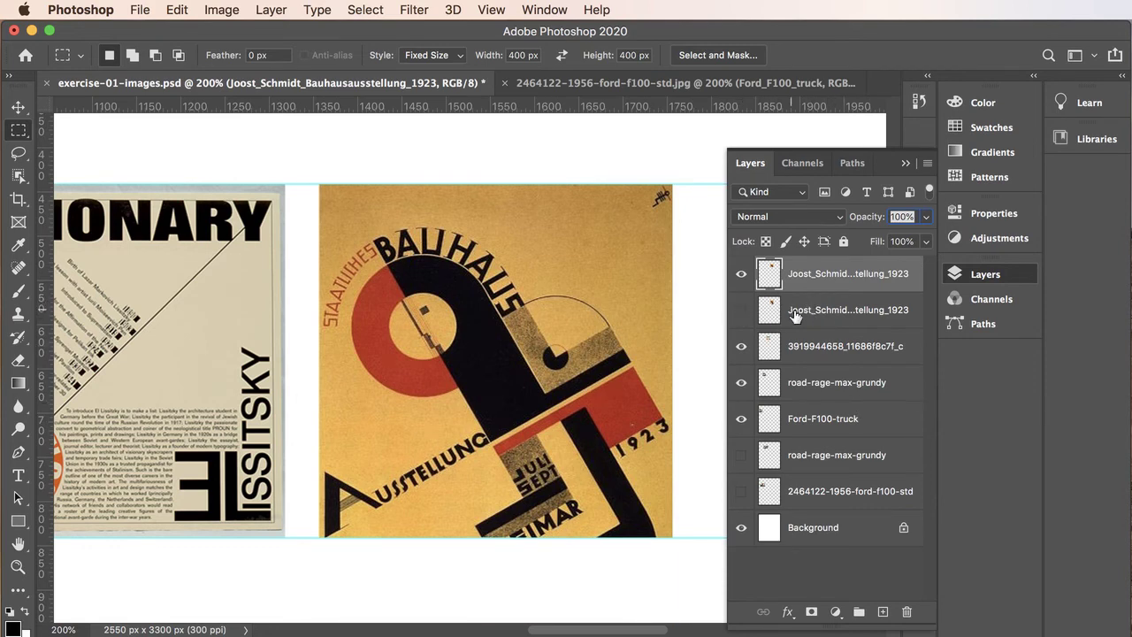
pyautogui.click(806, 312)
pyautogui.moveTo(802, 307); pyautogui.dragTo(812, 444)
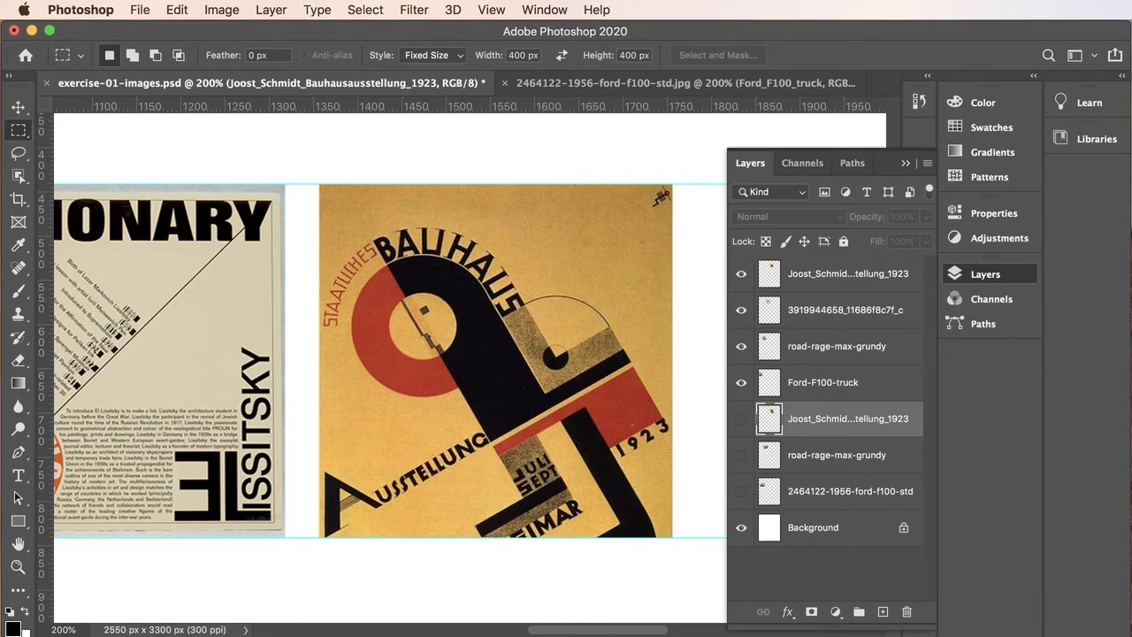
# Drag 20180804_060540.jpg from the resource-images folder onto the Photoshop canvas.
pyautogui.press('super+Tab')
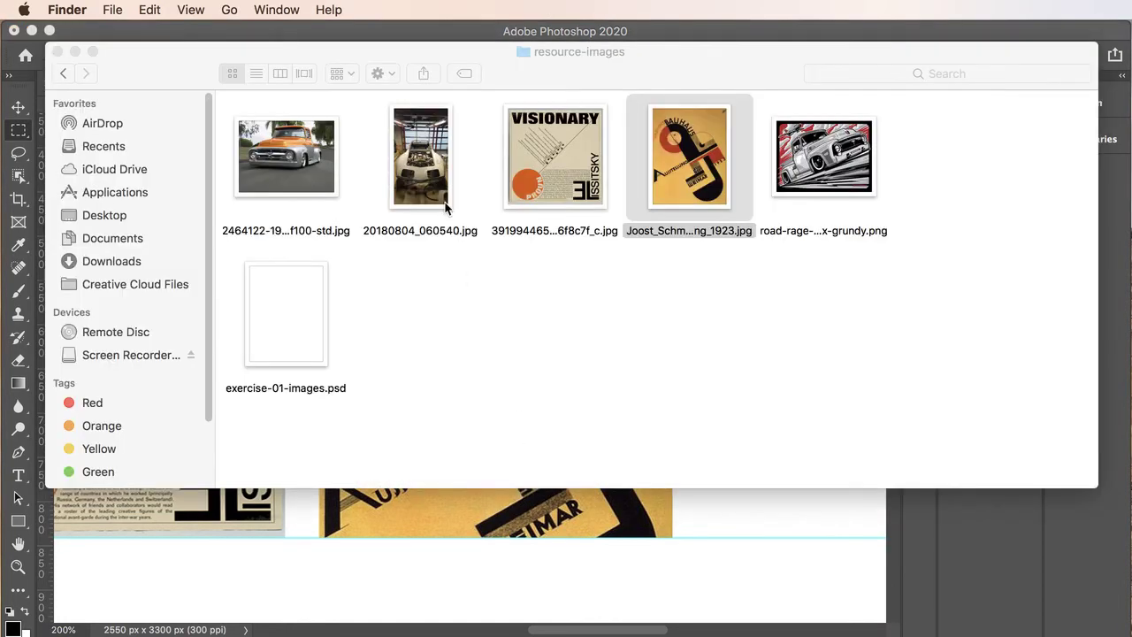
pyautogui.click(424, 159)
pyautogui.moveTo(423, 159); pyautogui.dragTo(470, 532)
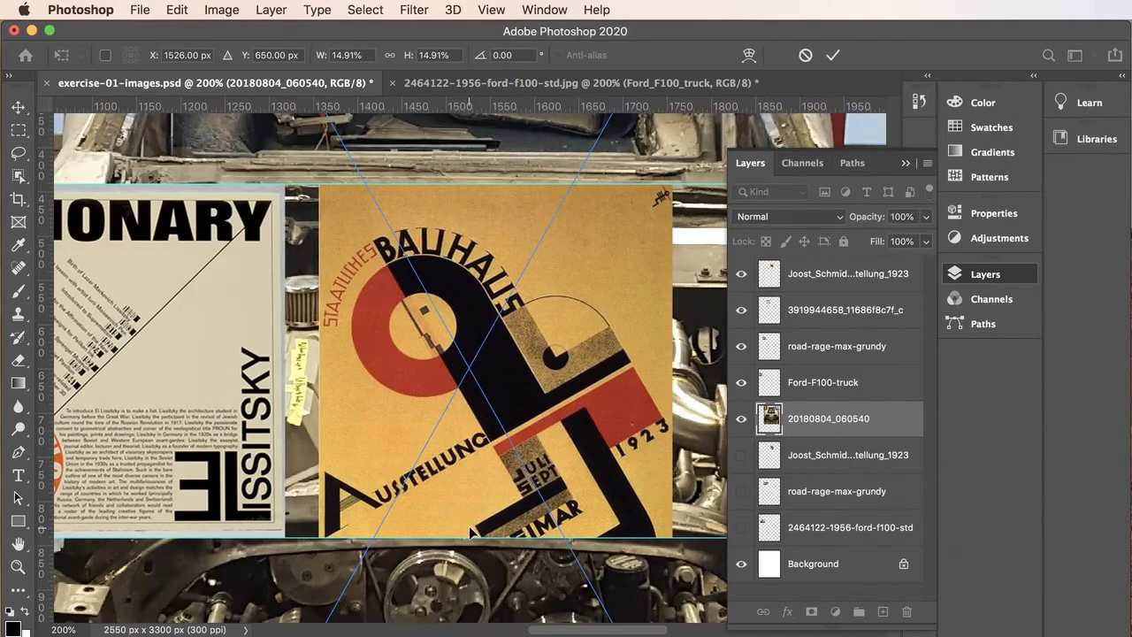
# Zoom out to the whole page and commit the placed 20180804_060540 photo.
pyautogui.keyDown('alt'); pyautogui.click(402, 354); pyautogui.keyUp('alt')
pyautogui.keyDown('alt'); pyautogui.click(402, 354); pyautogui.keyUp('alt')
pyautogui.keyDown('alt'); pyautogui.click(402, 354); pyautogui.keyUp('alt')
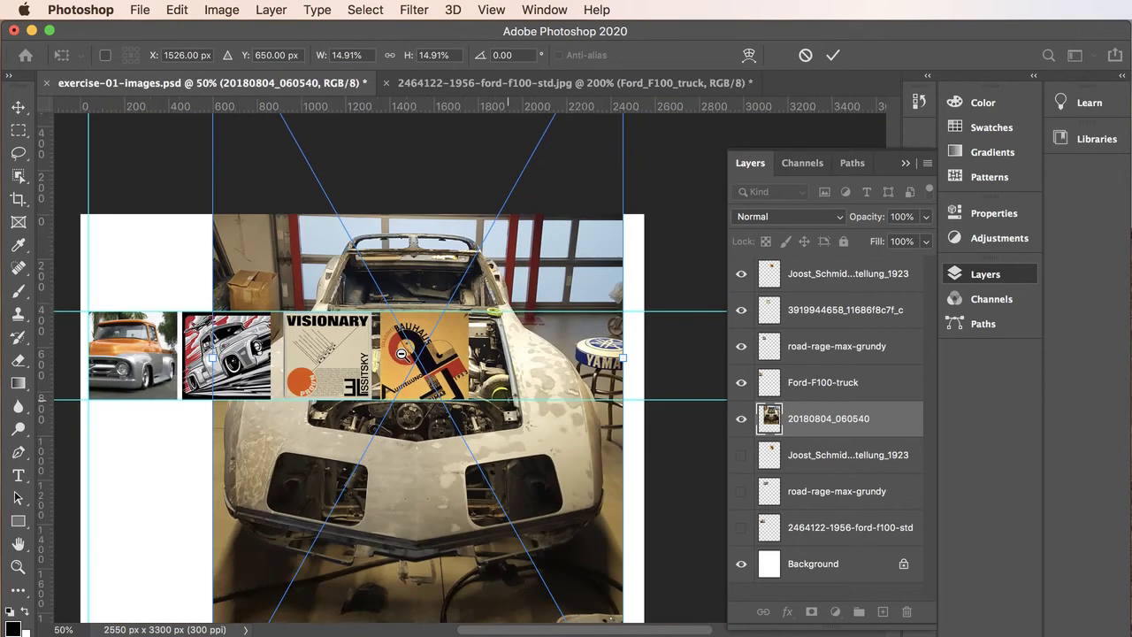
pyautogui.keyDown('alt'); pyautogui.click(402, 354); pyautogui.keyUp('alt')
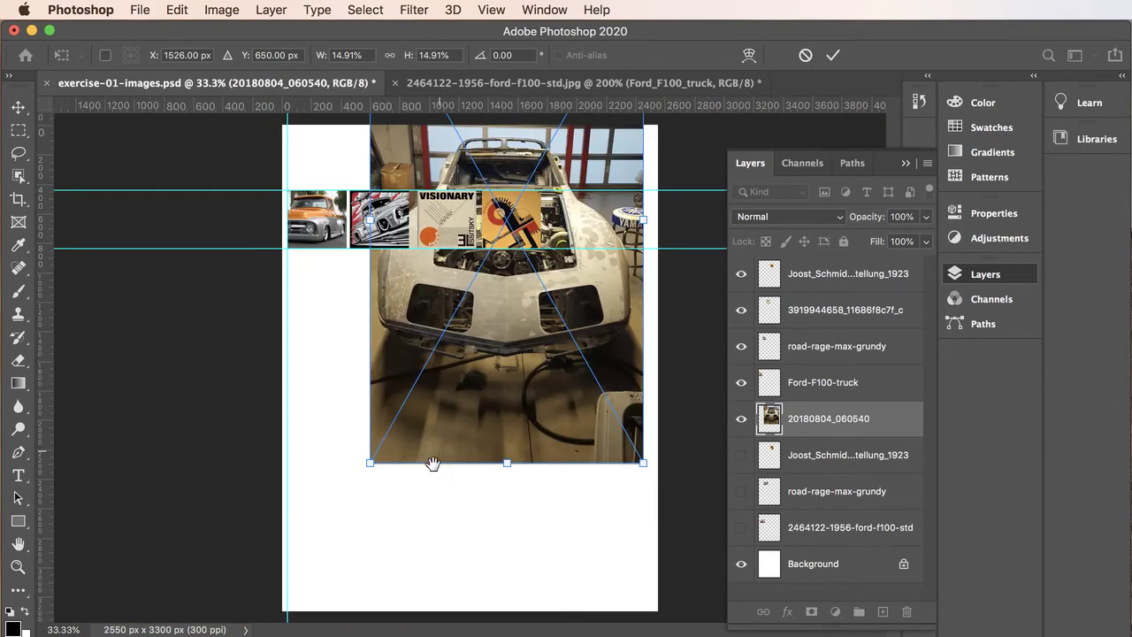
pyautogui.click(833, 57)
# Move the car photo left and down on the page.
pyautogui.press('m')
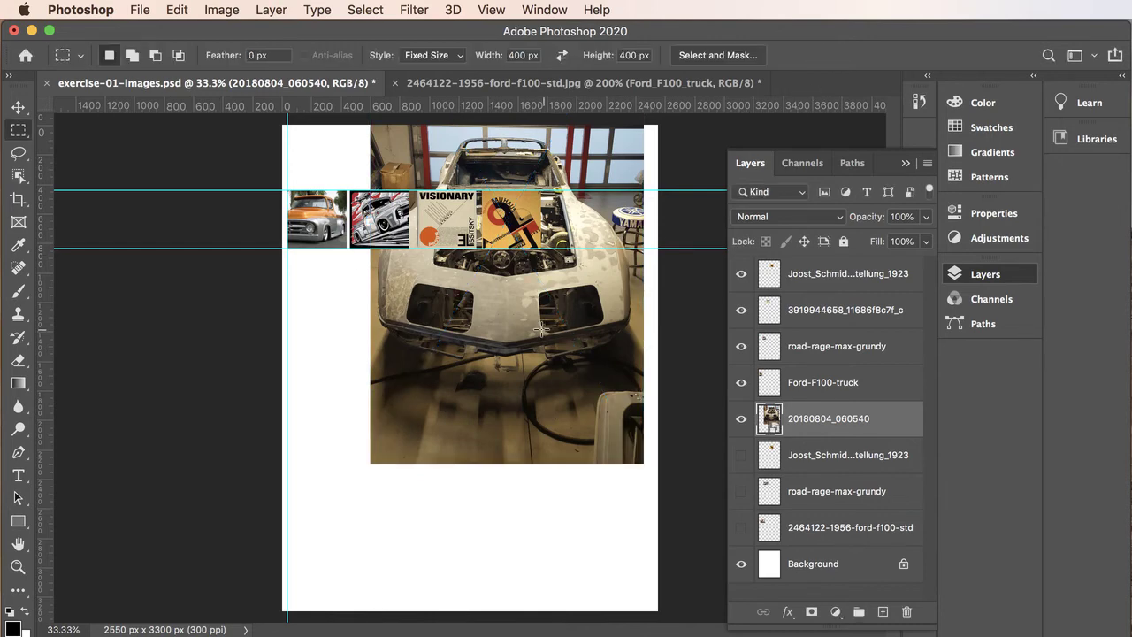
pyautogui.click(17, 107)
pyautogui.moveTo(529, 345); pyautogui.dragTo(499, 459)
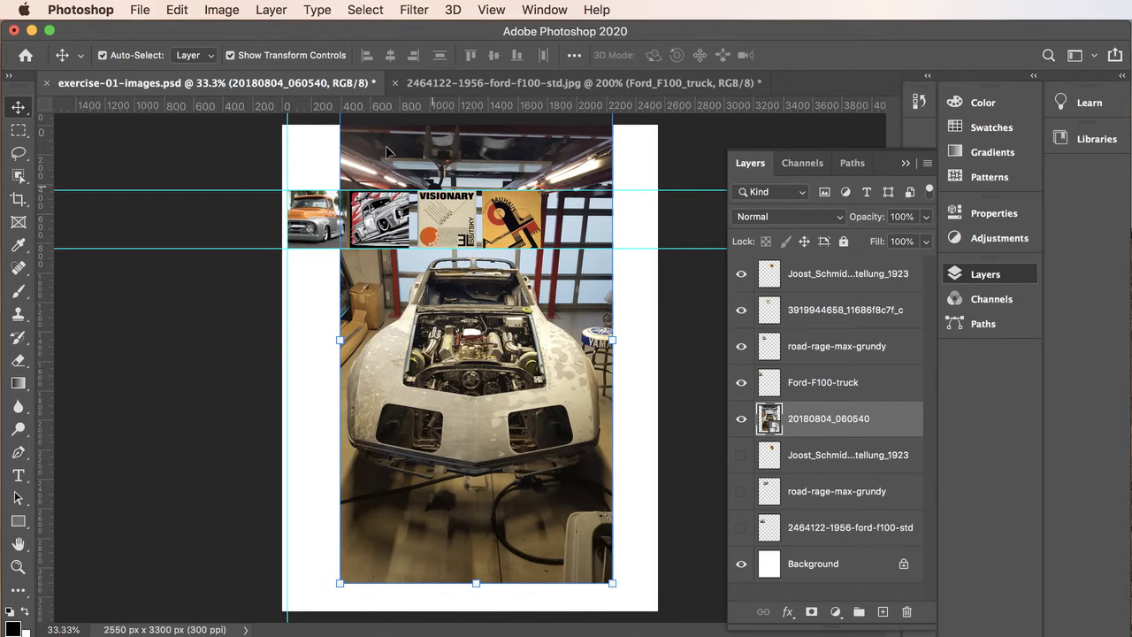
# Rasterize the 20180804_060540 smart object into plain pixels.
pyautogui.click(271, 10)
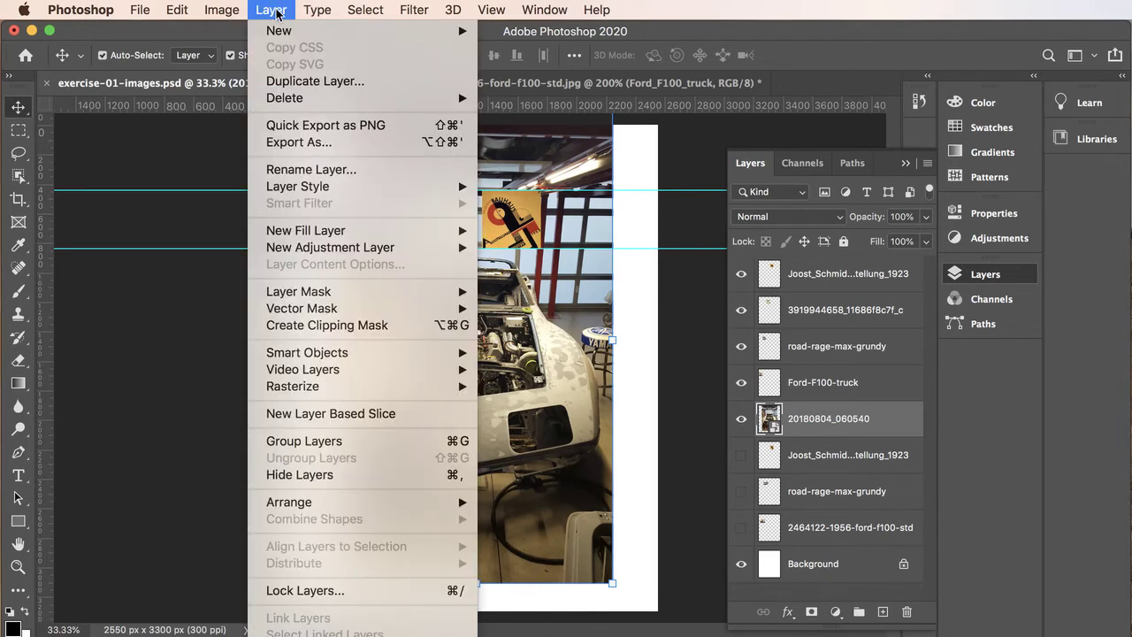
pyautogui.moveTo(329, 394)
pyautogui.moveTo(474, 393)
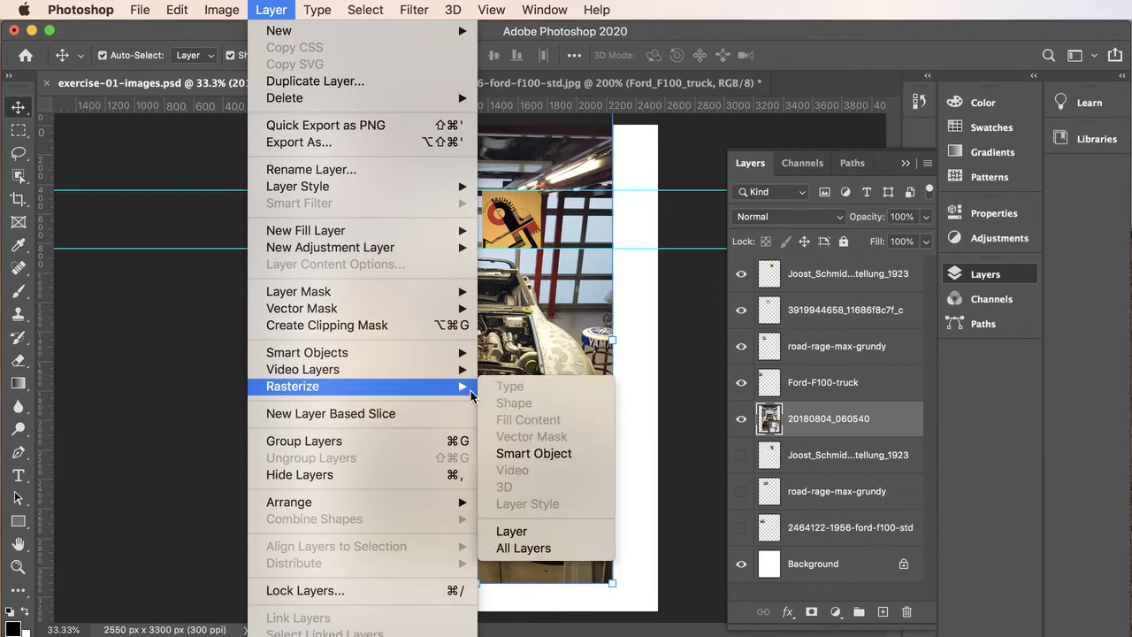
pyautogui.click(513, 458)
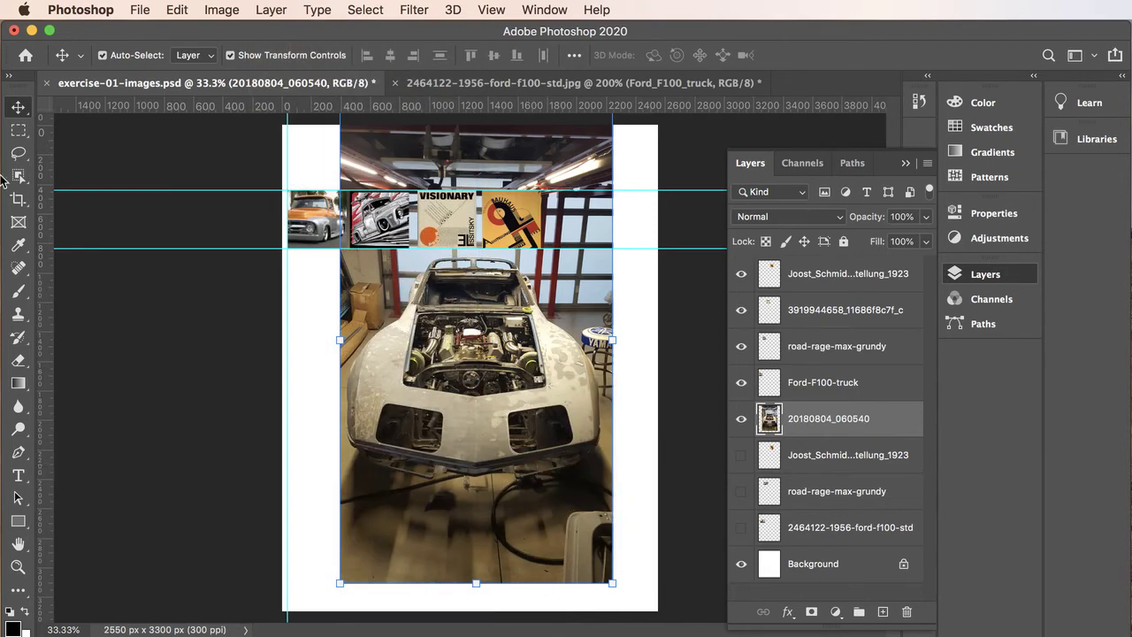
# Select the strip below the car with a Normal-style marquee, delete it, and deselect.
pyautogui.click(20, 132)
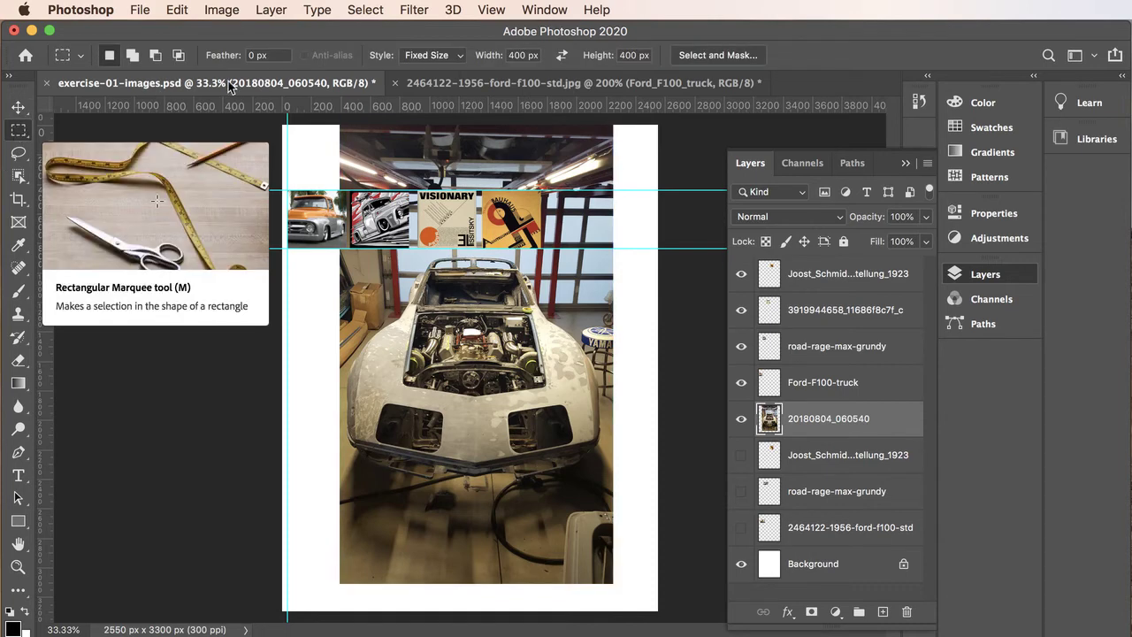
pyautogui.click(461, 55)
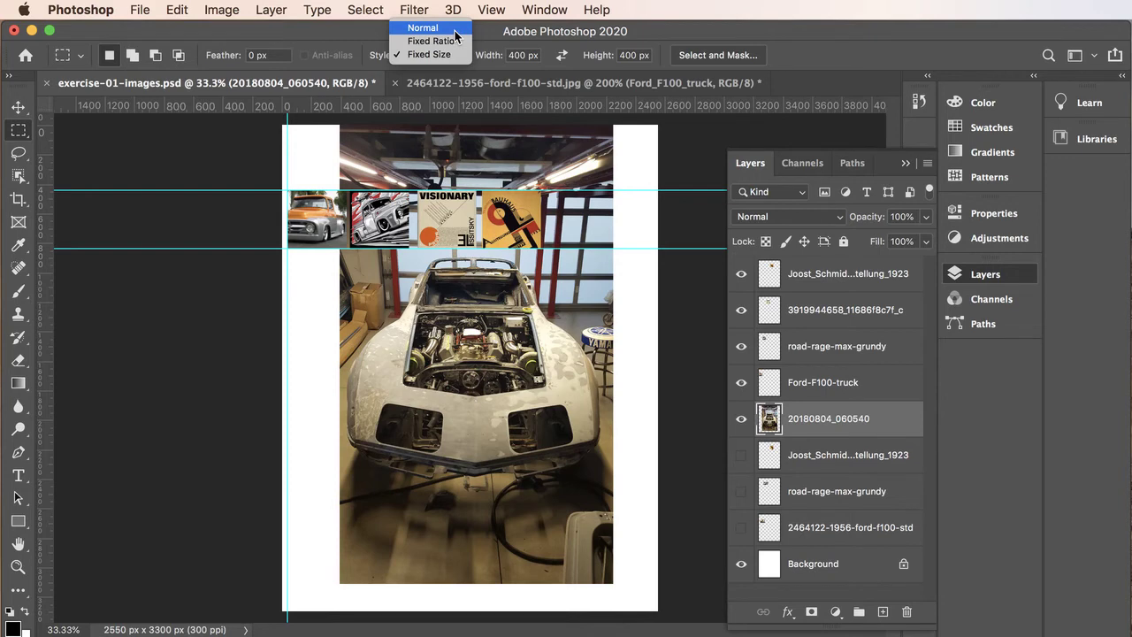
pyautogui.click(452, 28)
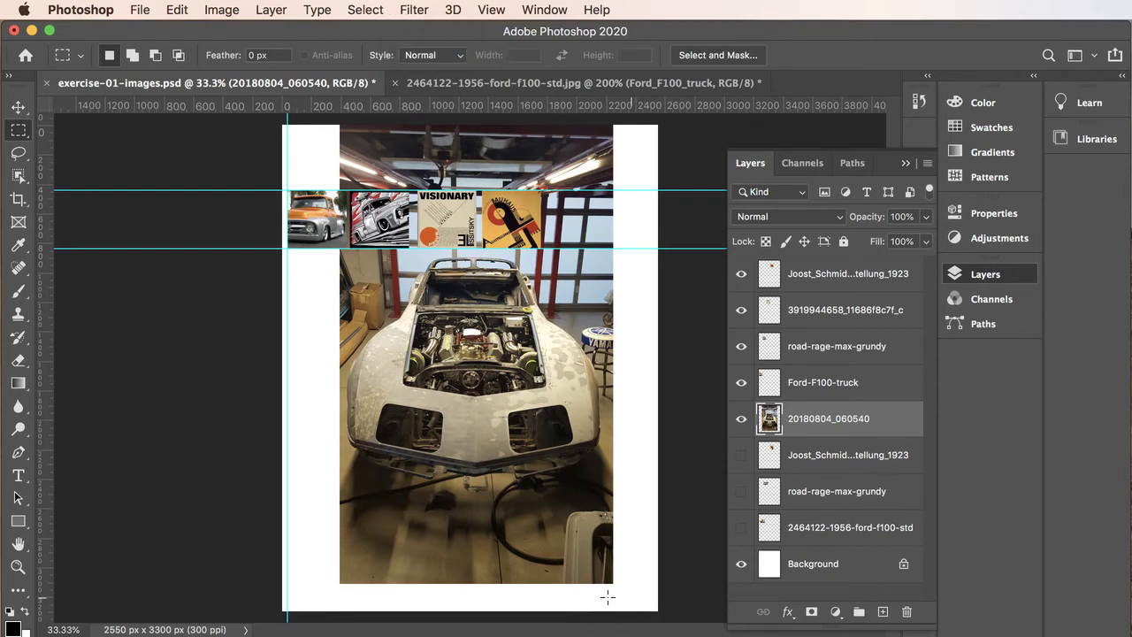
pyautogui.moveTo(632, 599); pyautogui.dragTo(297, 484)
pyautogui.press('Delete')
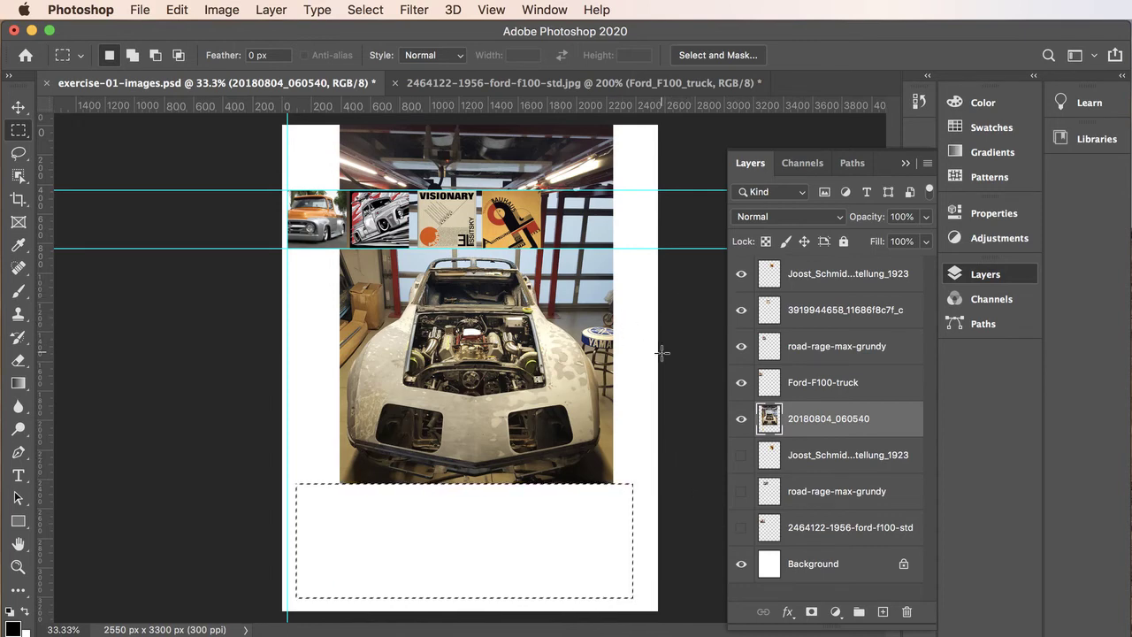
pyautogui.press('super+d')
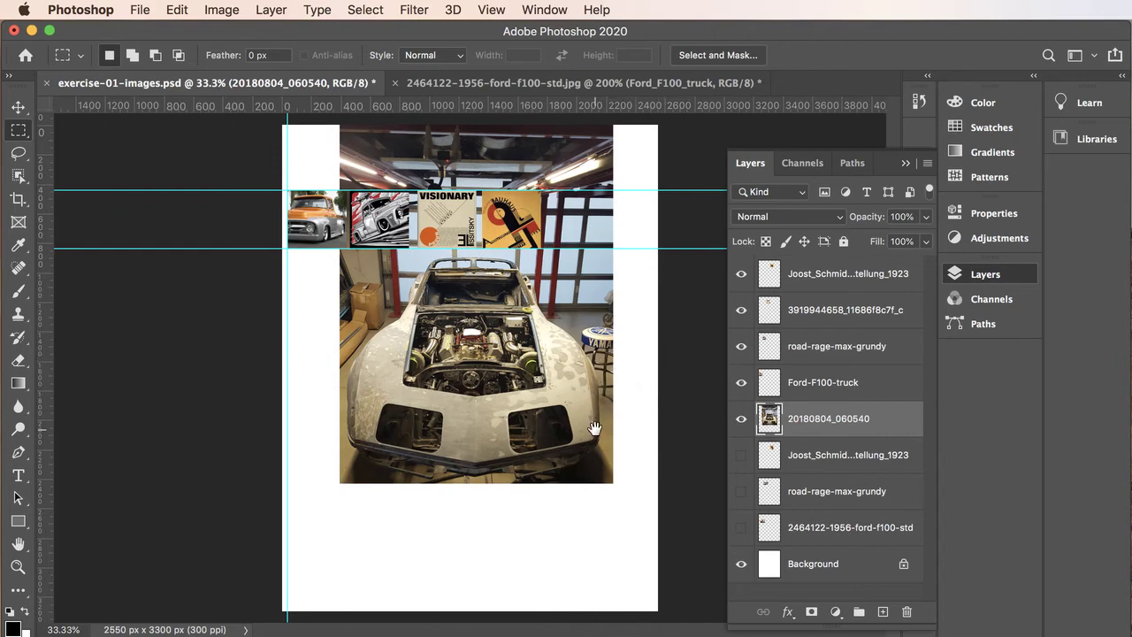
# Shift the car photo down slightly on the page.
pyautogui.click(17, 107)
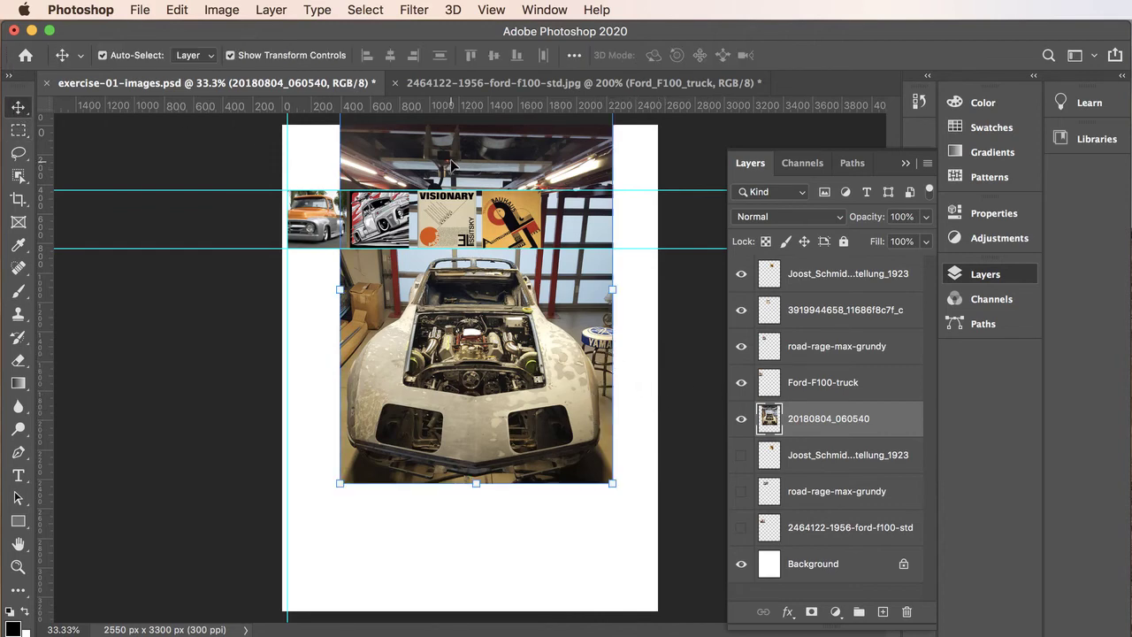
pyautogui.moveTo(451, 164); pyautogui.dragTo(440, 213)
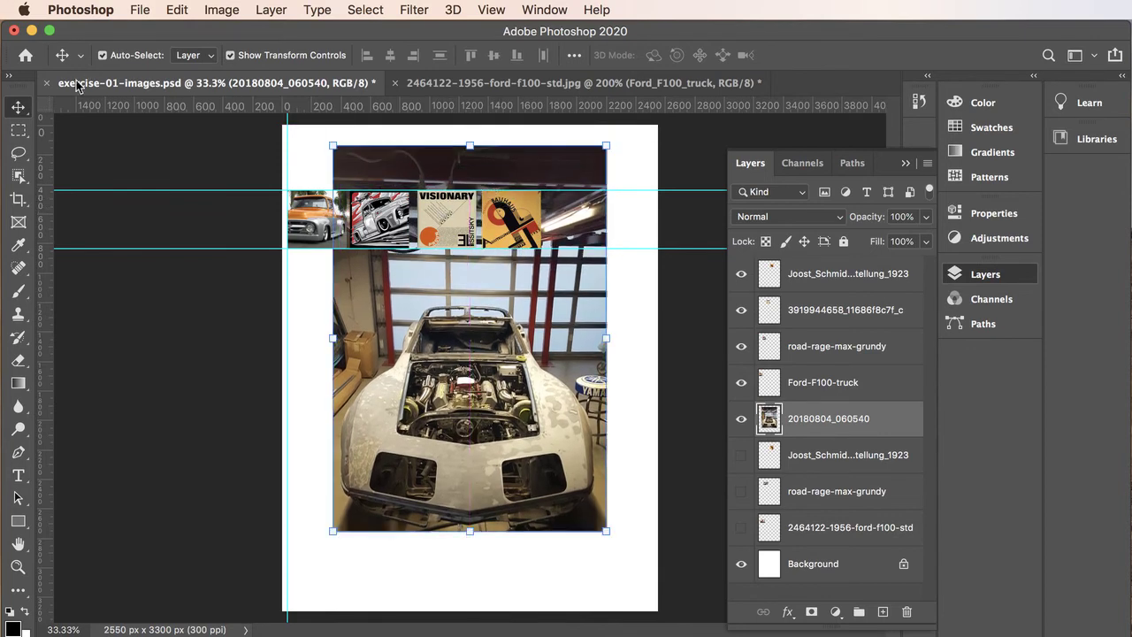
pyautogui.click(229, 146)
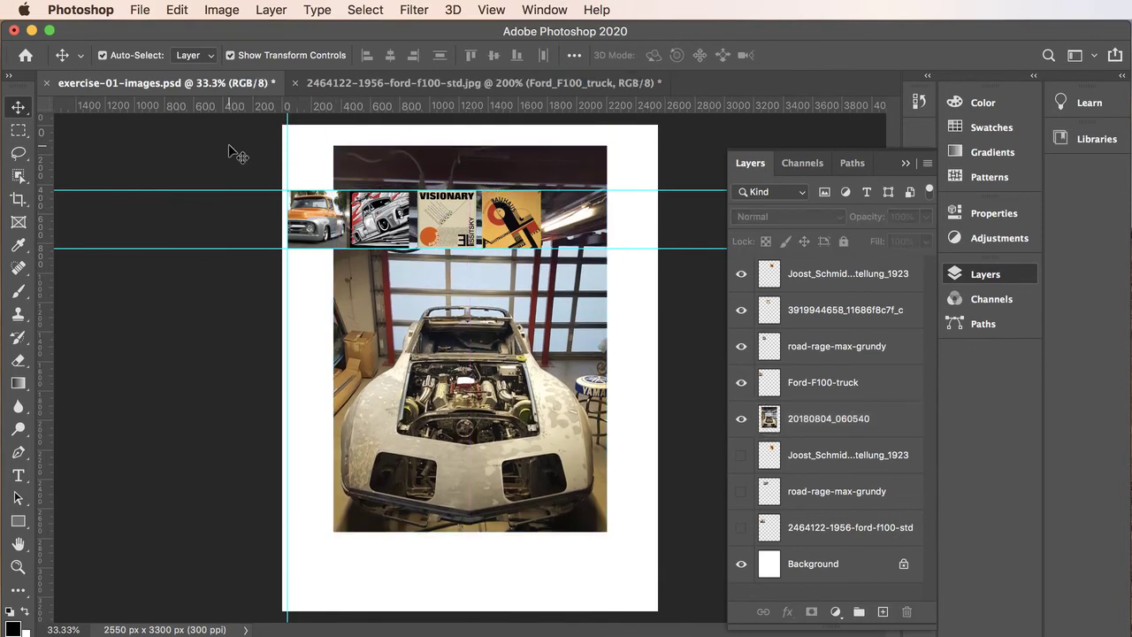
# Delete the photo area above the car and move the photo beside the Bauhaus poster.
pyautogui.click(18, 130)
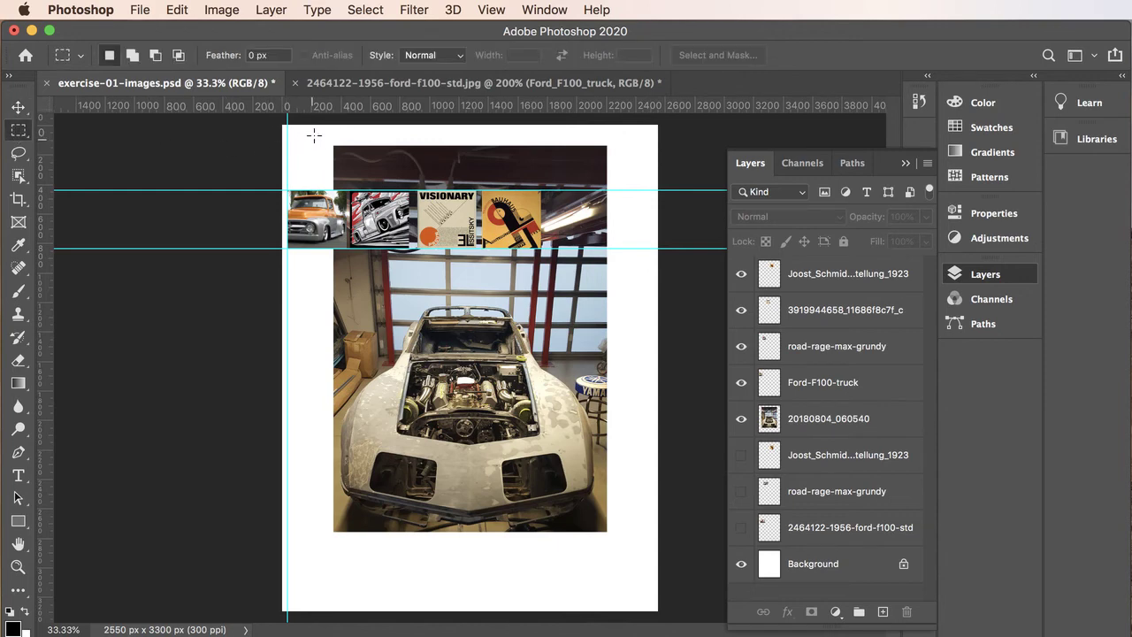
pyautogui.moveTo(582, 189); pyautogui.dragTo(636, 298)
pyautogui.click(810, 423)
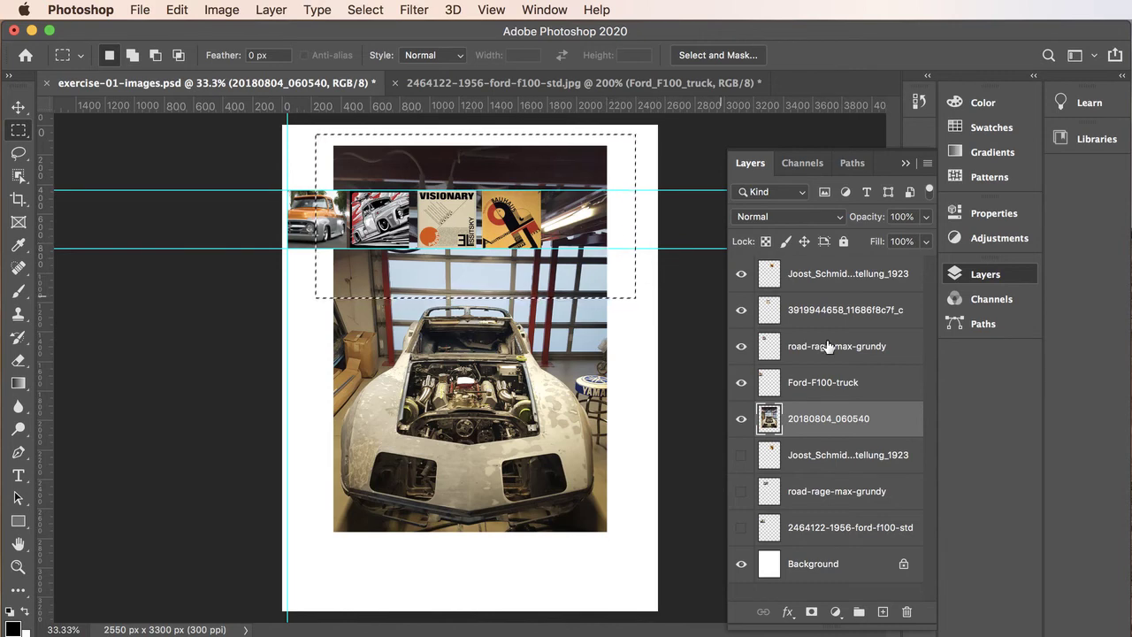
pyautogui.press('Delete')
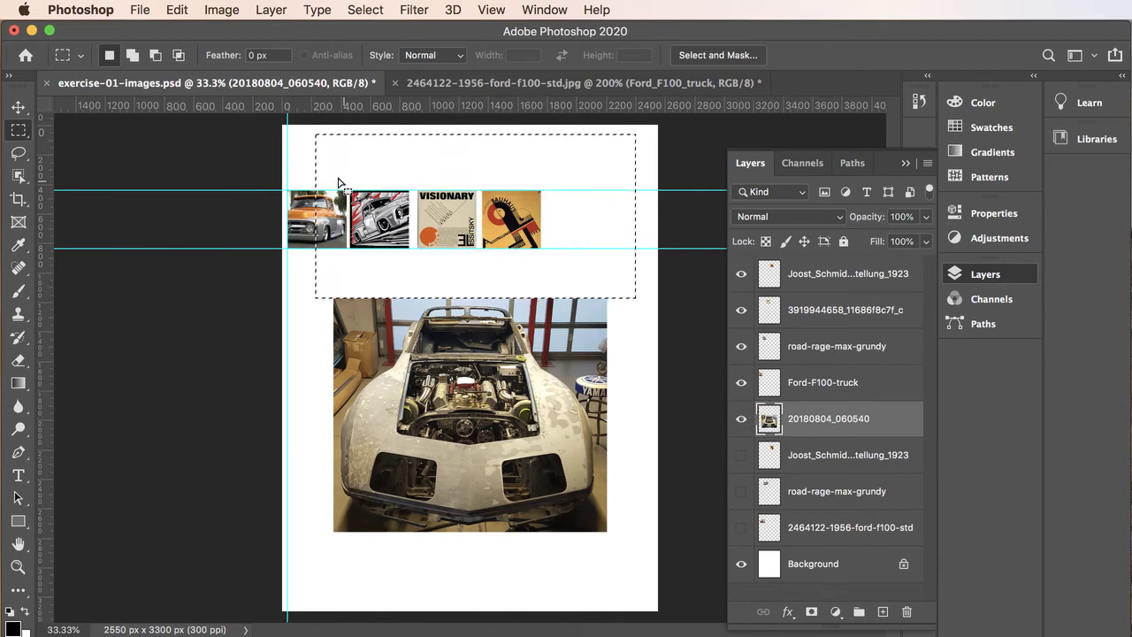
pyautogui.press('super+d')
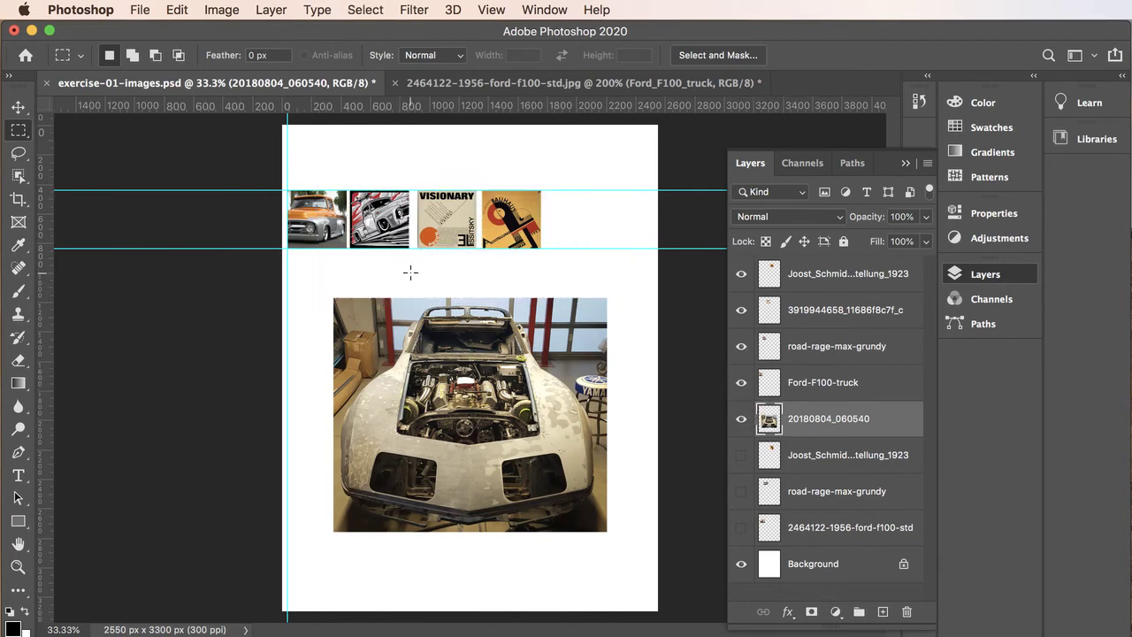
pyautogui.click(17, 107)
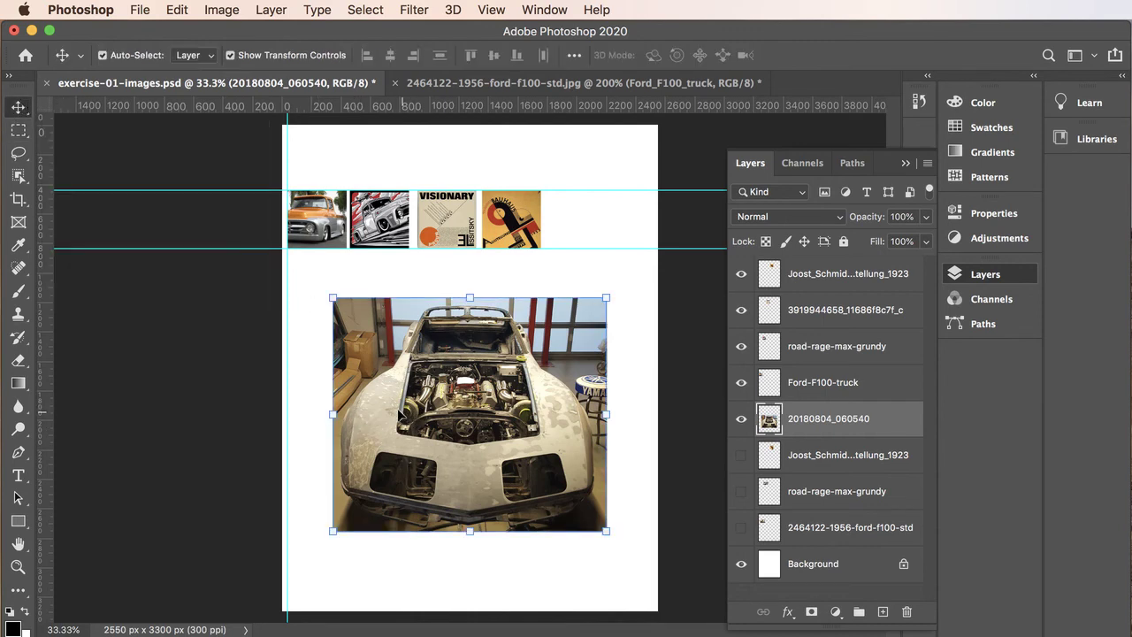
pyautogui.moveTo(365, 402); pyautogui.dragTo(590, 320)
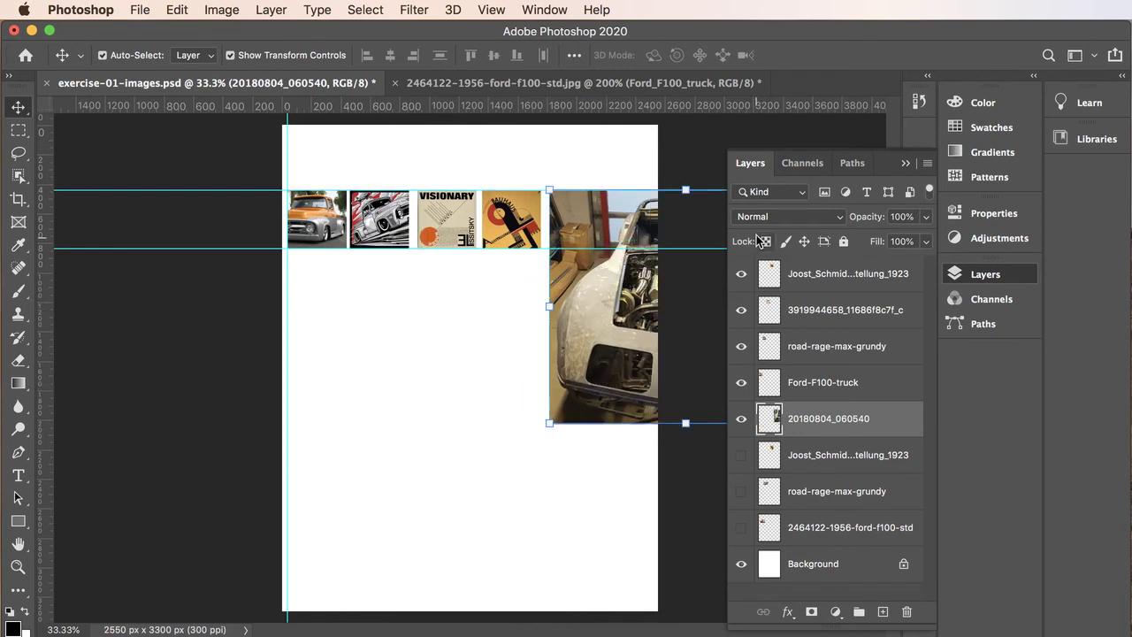
# Scale the car photo down to about 468 × 400 px and commit the transform.
pyautogui.click(905, 162)
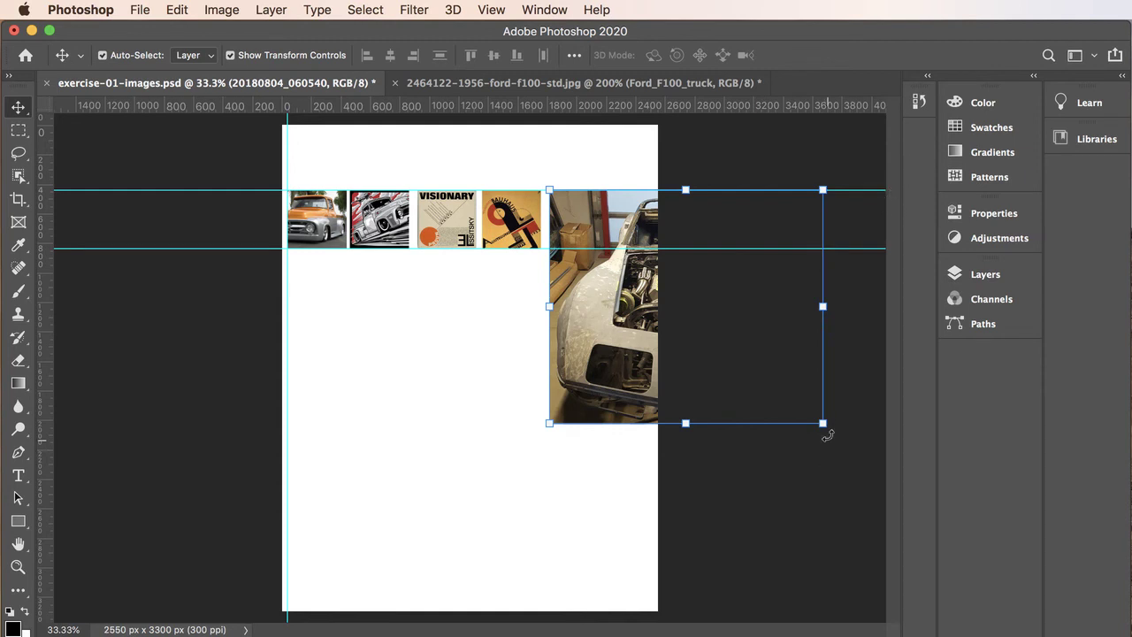
pyautogui.moveTo(823, 423); pyautogui.dragTo(605, 265)
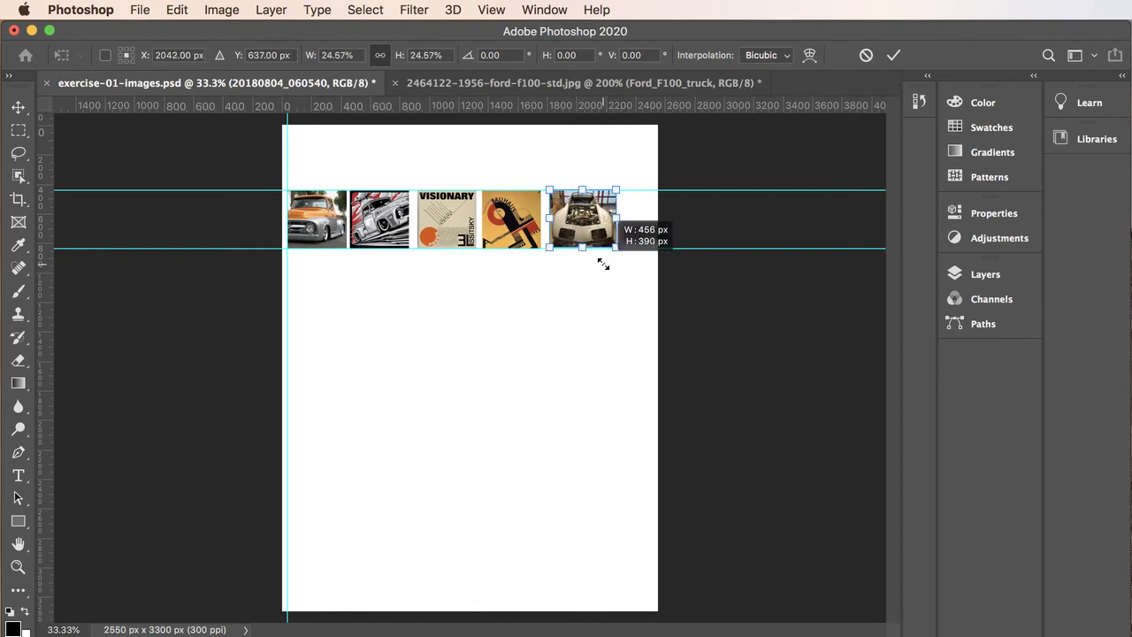
pyautogui.moveTo(604, 263); pyautogui.dragTo(606, 265)
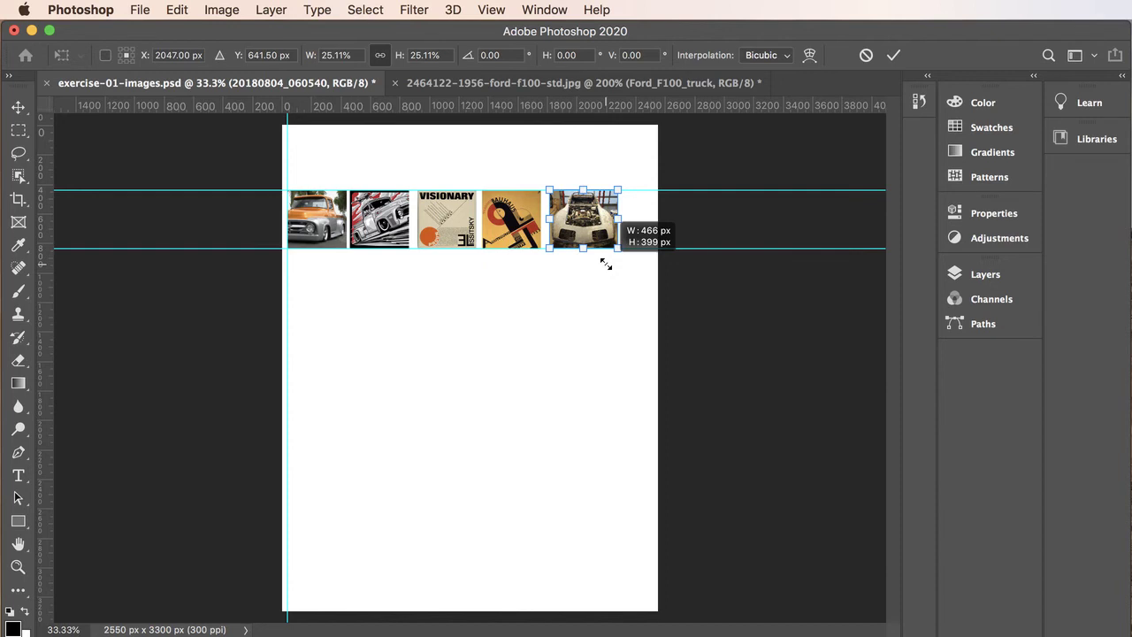
pyautogui.moveTo(606, 265); pyautogui.dragTo(606, 264)
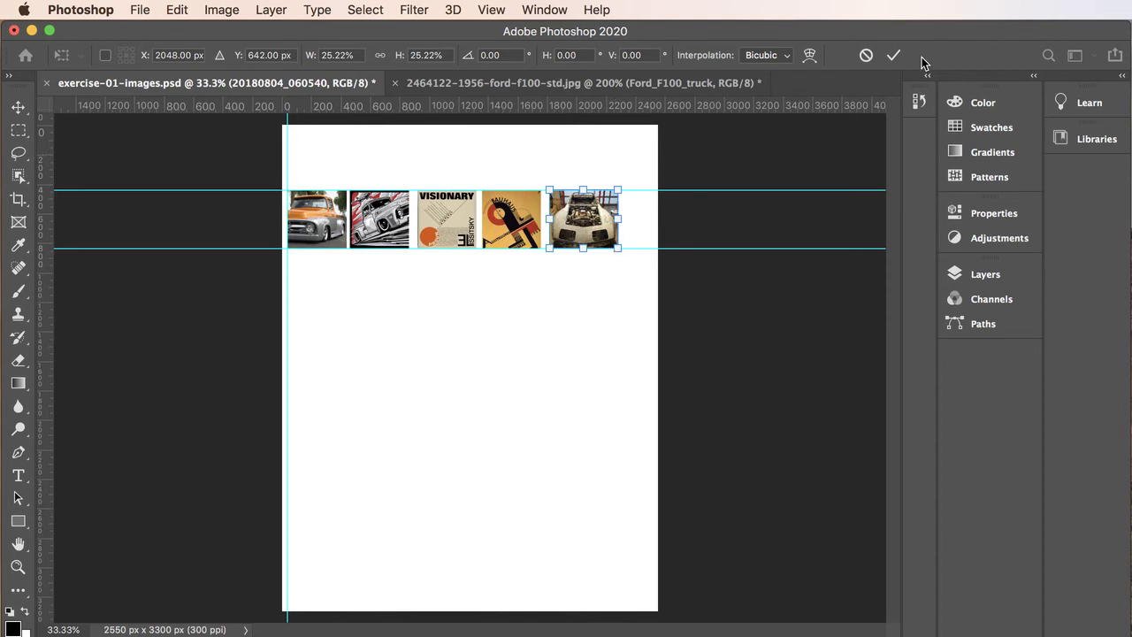
pyautogui.click(893, 55)
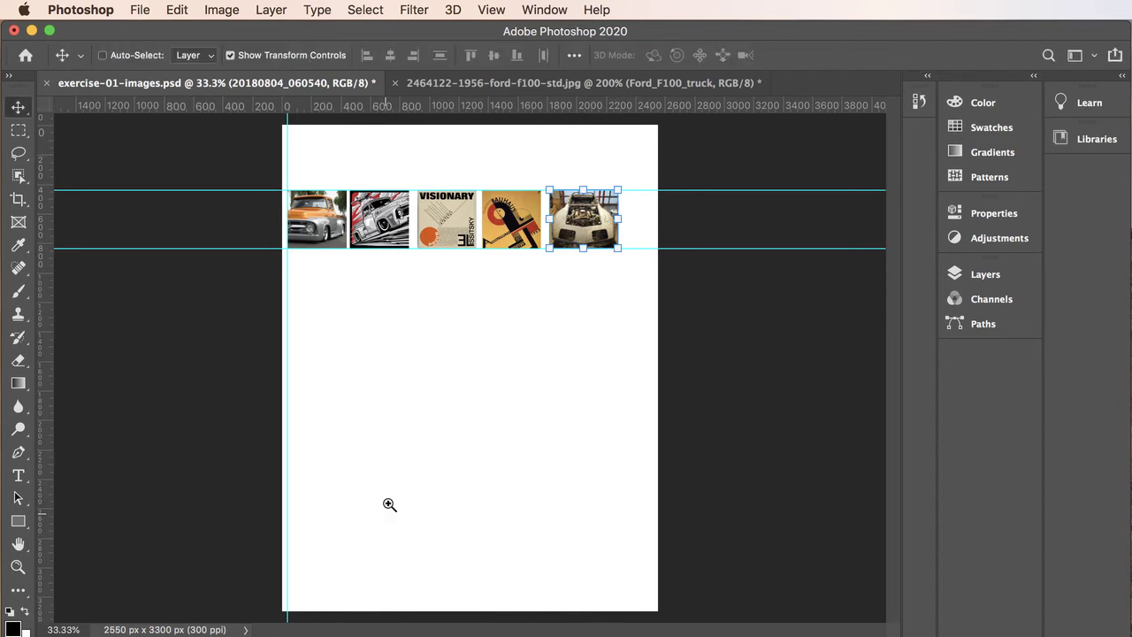
# Zoom in on the end of the image row to check the car photo's fit.
pyautogui.keyDown('super'); pyautogui.click(584, 240); pyautogui.keyUp('super')
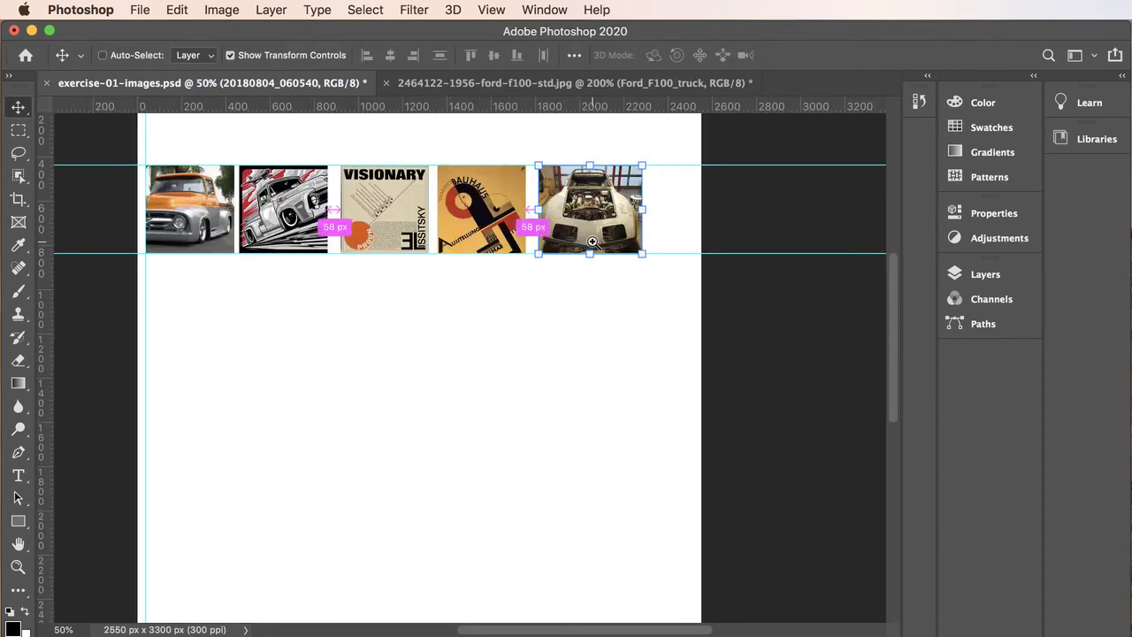
pyautogui.keyDown('super'); pyautogui.click(590, 242); pyautogui.keyUp('super')
pyautogui.keyDown('super'); pyautogui.click(590, 247); pyautogui.keyUp('super')
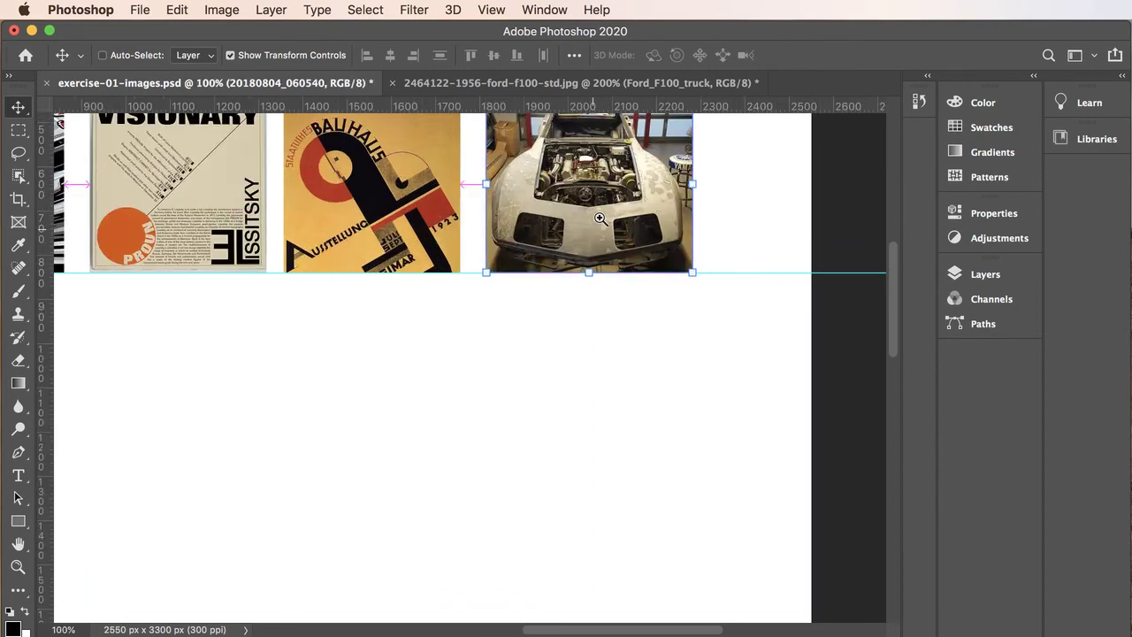
pyautogui.moveTo(593, 230); pyautogui.dragTo(534, 383)
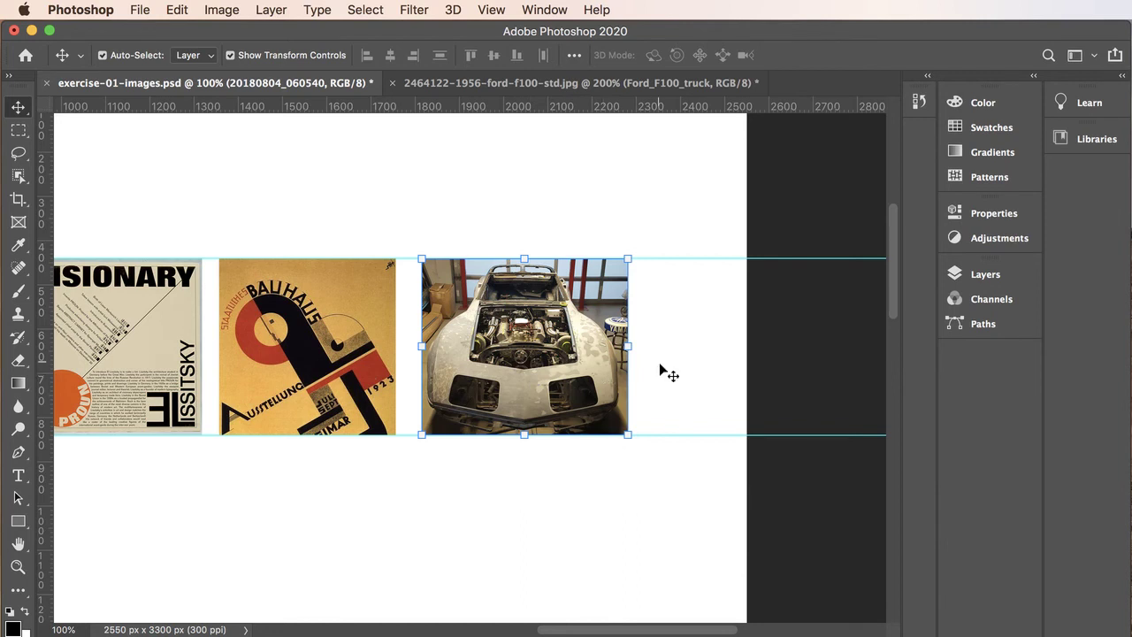
# Place a Fixed Size 400×400 px marquee on the car photo's top-left corner, with Layers showing.
pyautogui.click(18, 130)
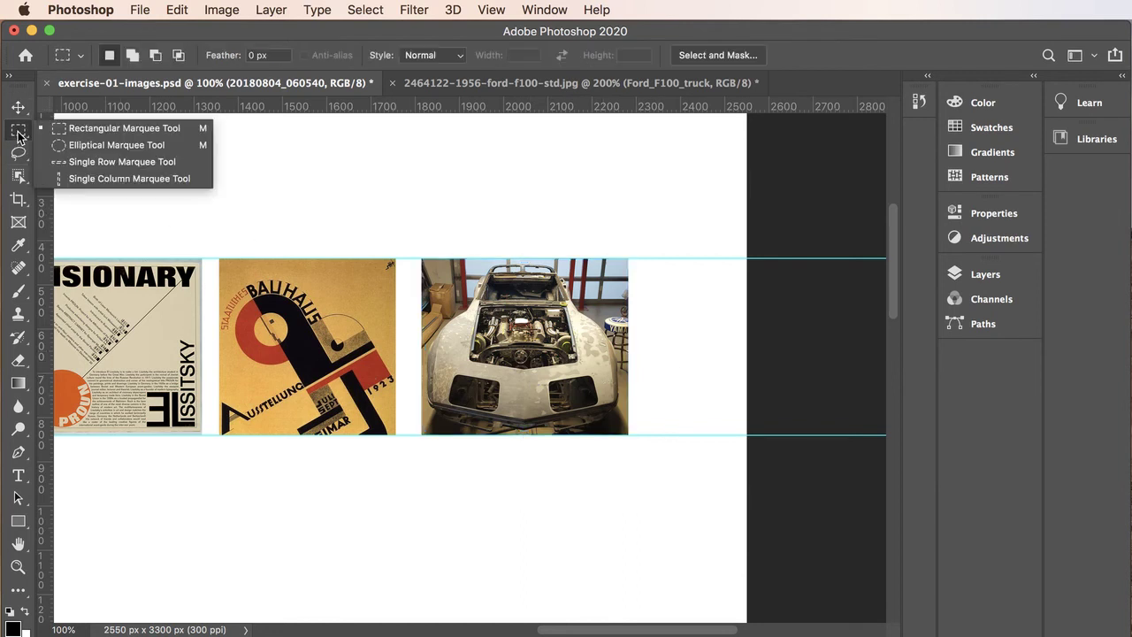
pyautogui.click(97, 130)
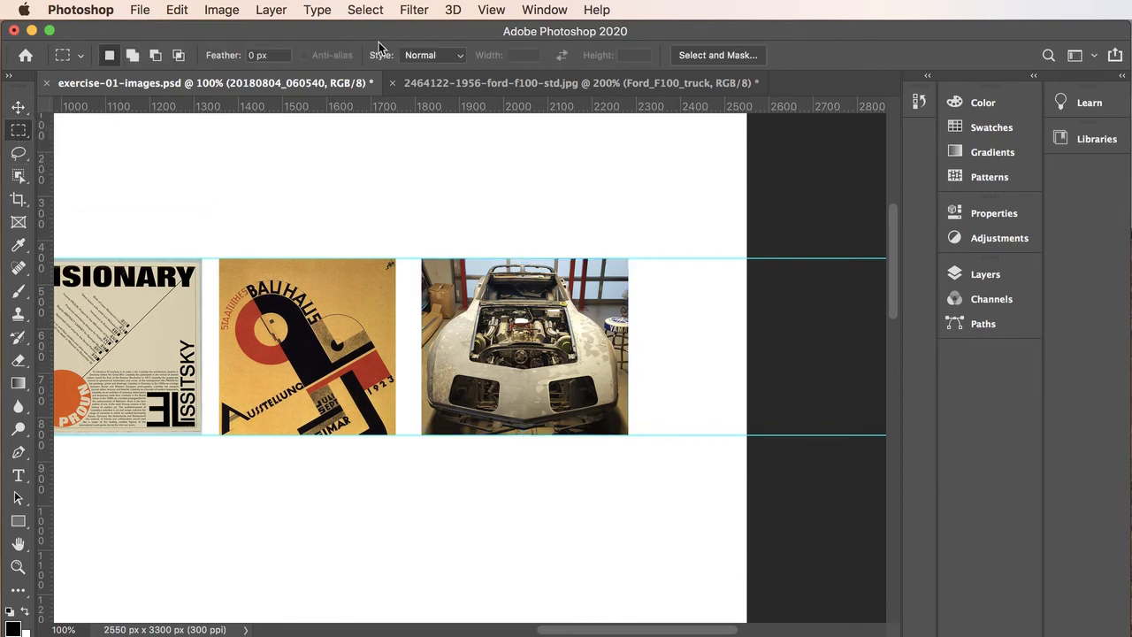
pyautogui.click(458, 56)
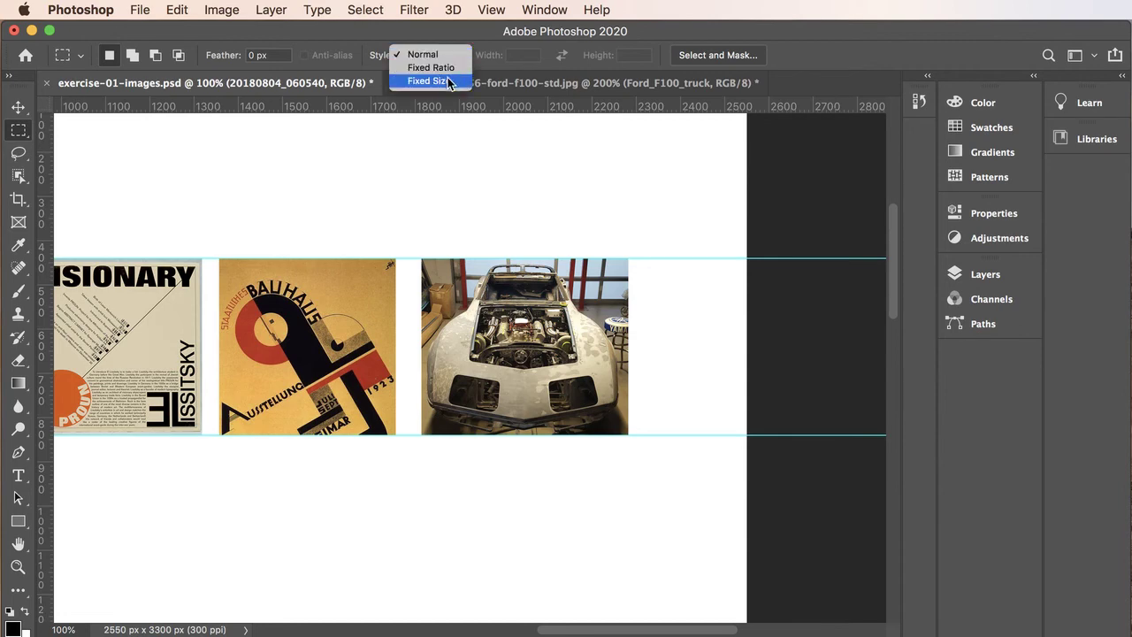
pyautogui.click(447, 80)
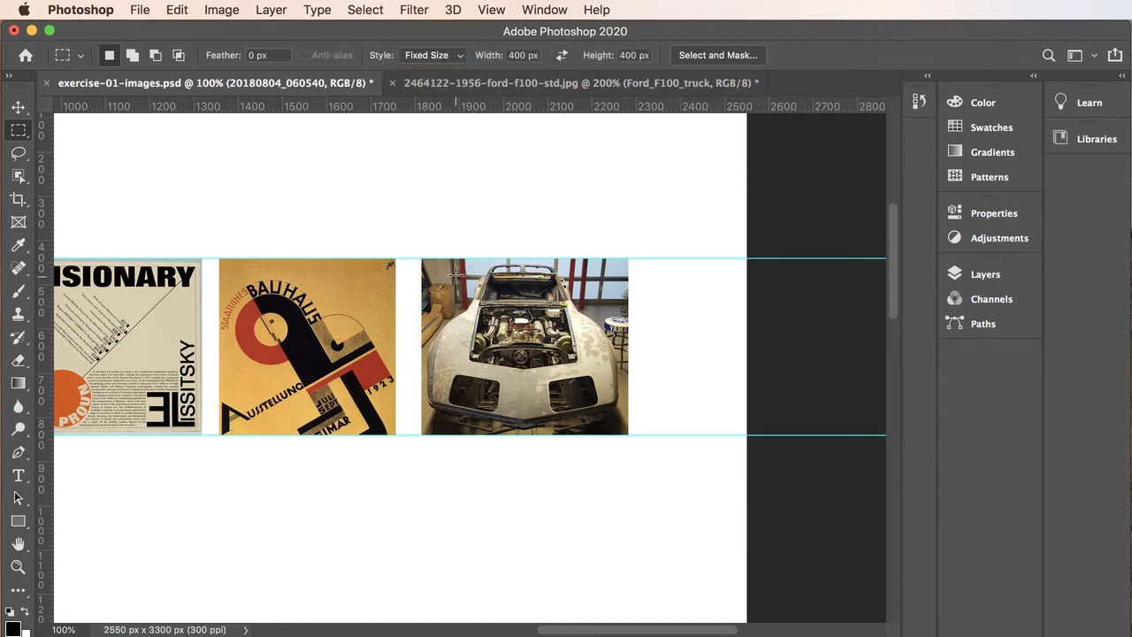
pyautogui.moveTo(456, 275); pyautogui.dragTo(432, 257)
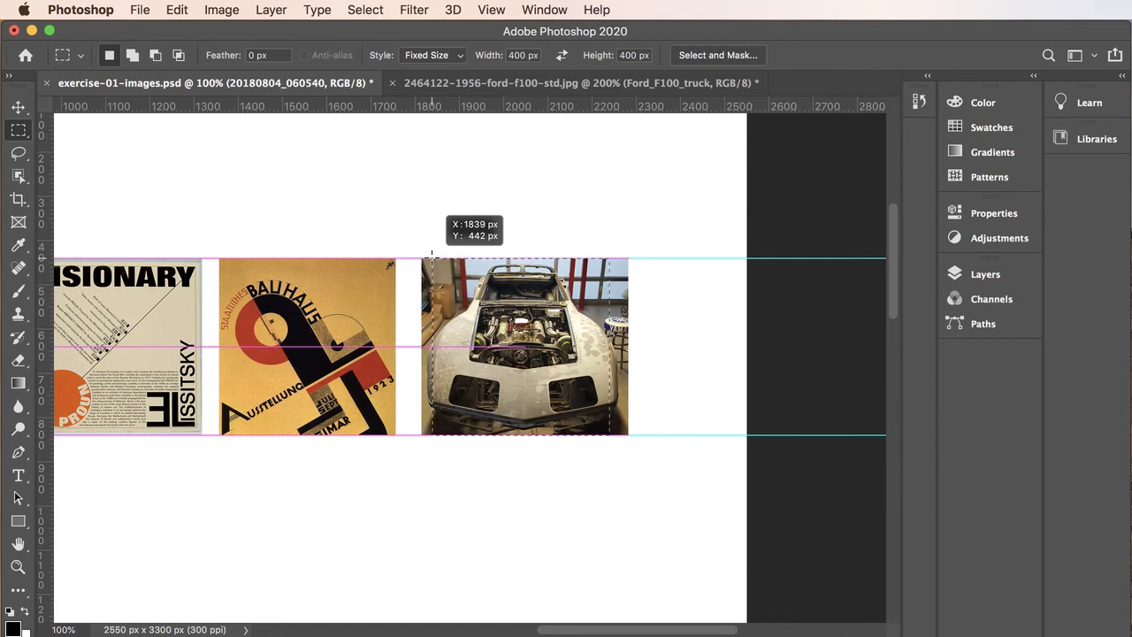
pyautogui.moveTo(432, 256); pyautogui.dragTo(432, 256)
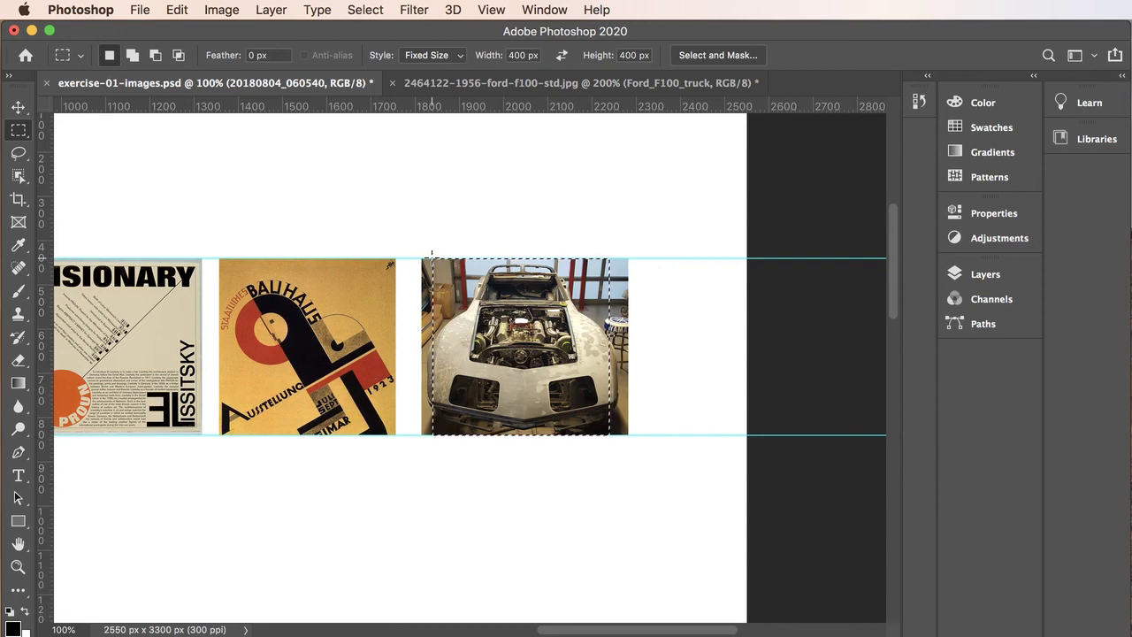
pyautogui.press('super+d')
pyautogui.click(985, 274)
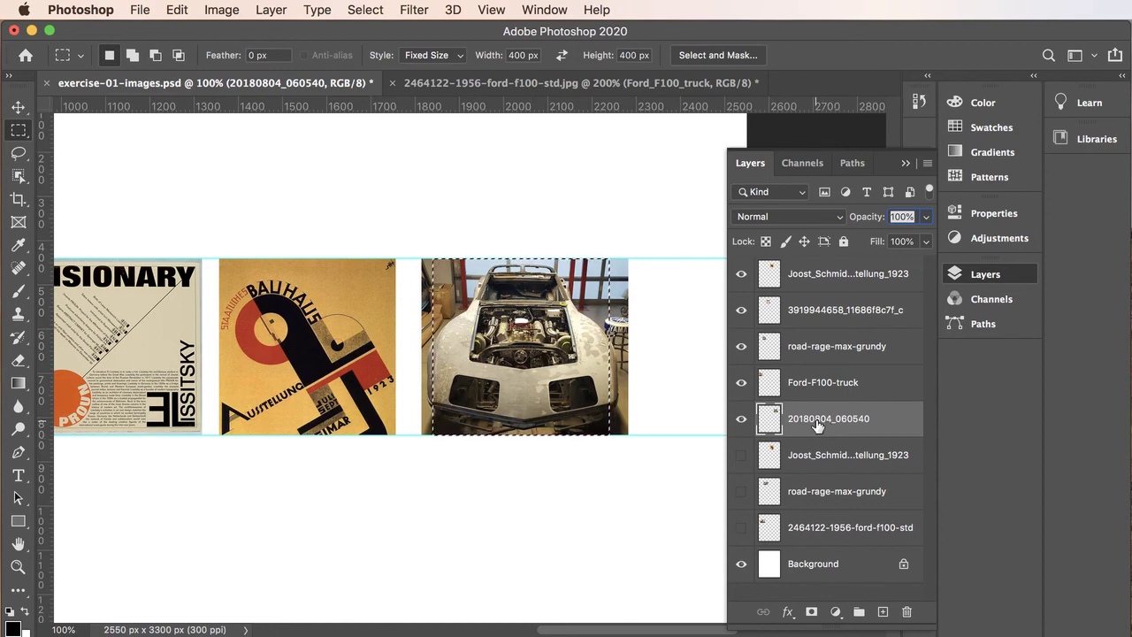
# Copy the car square, paste it as a top layer, and hide 20180804_060540.
pyautogui.click(175, 10)
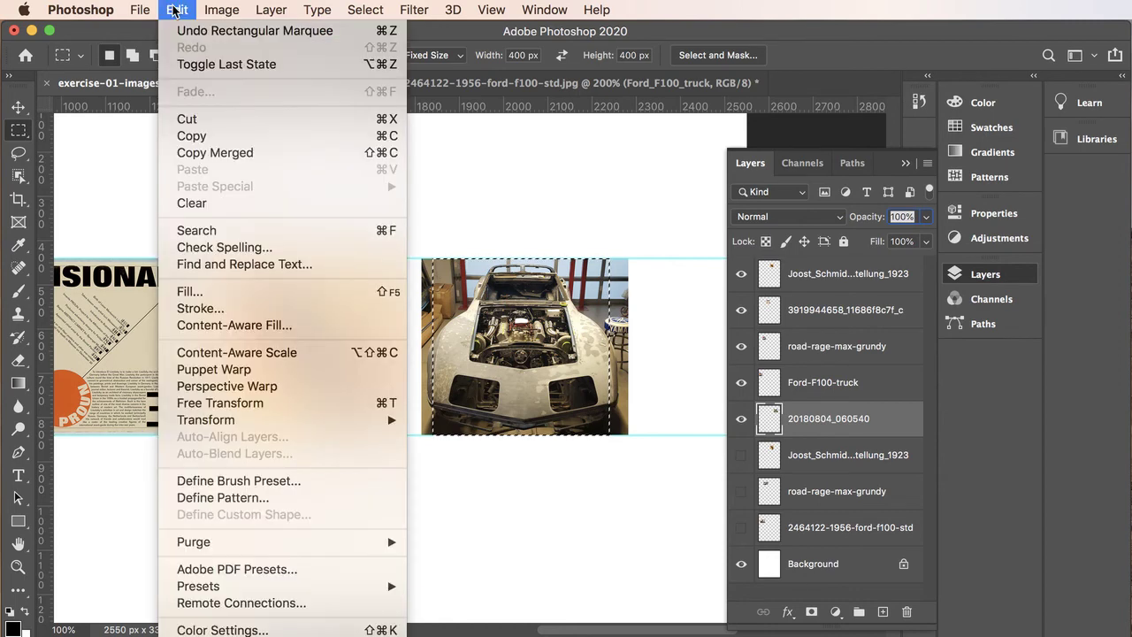
pyautogui.click(210, 136)
pyautogui.click(179, 11)
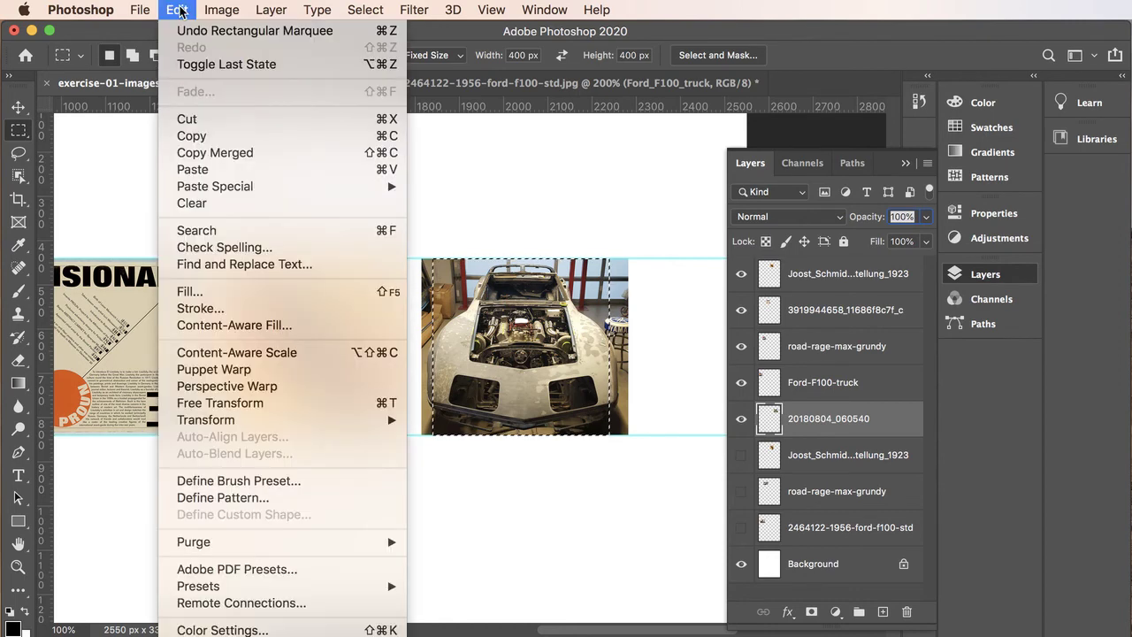
pyautogui.click(211, 170)
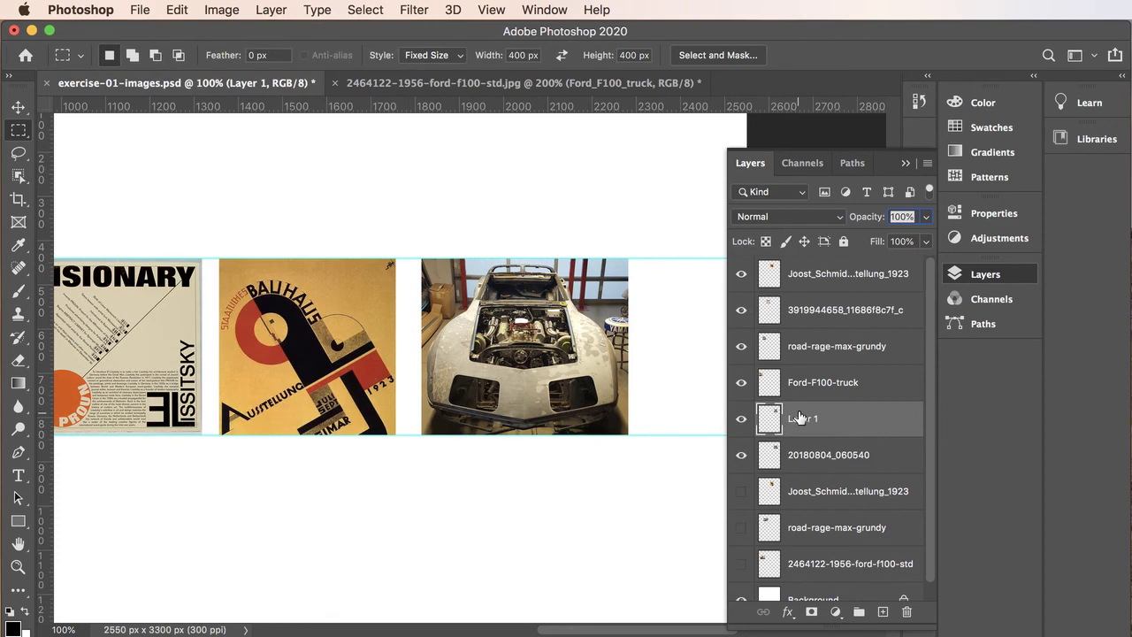
pyautogui.moveTo(798, 416); pyautogui.dragTo(799, 266)
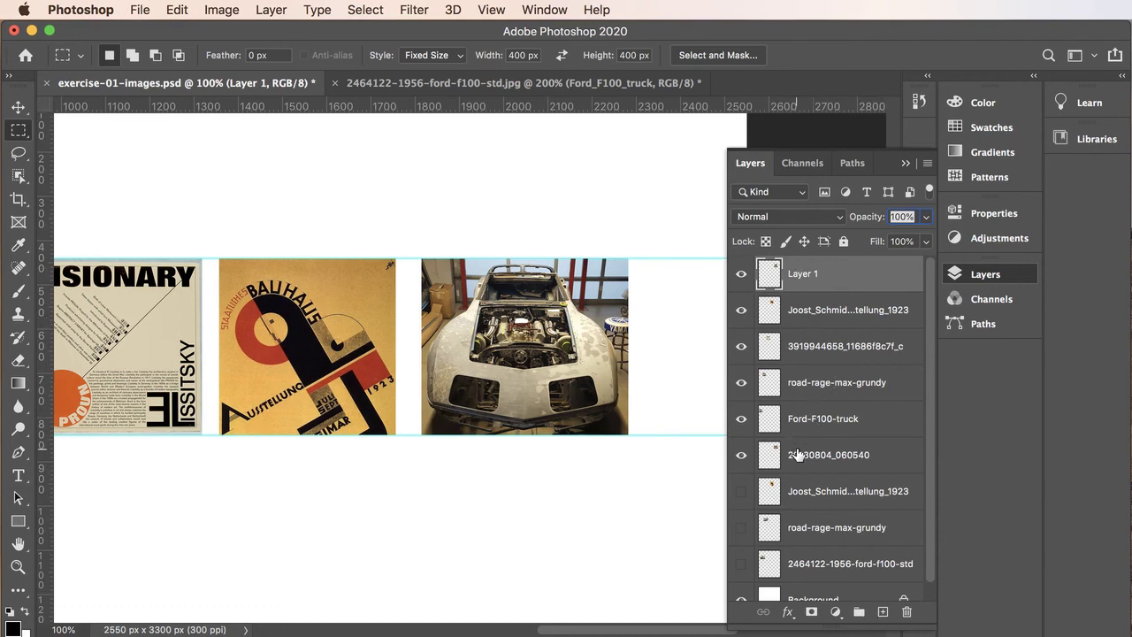
pyautogui.click(741, 458)
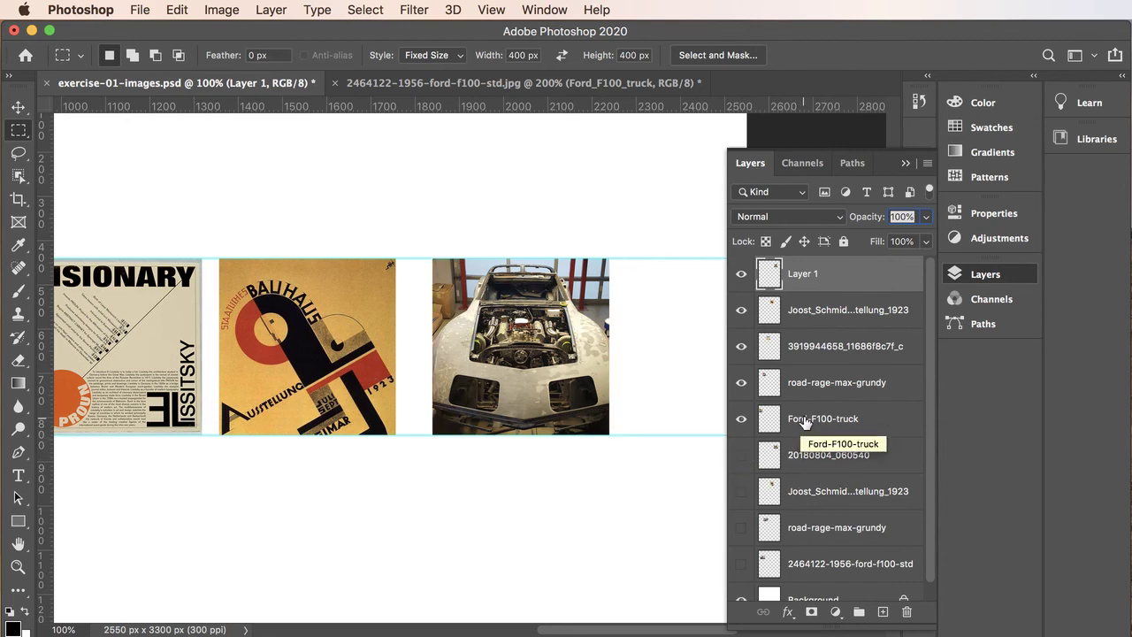
# Rename the pasted Layer 1 to 70-restomod-corvette.
pyautogui.doubleClick(806, 276)
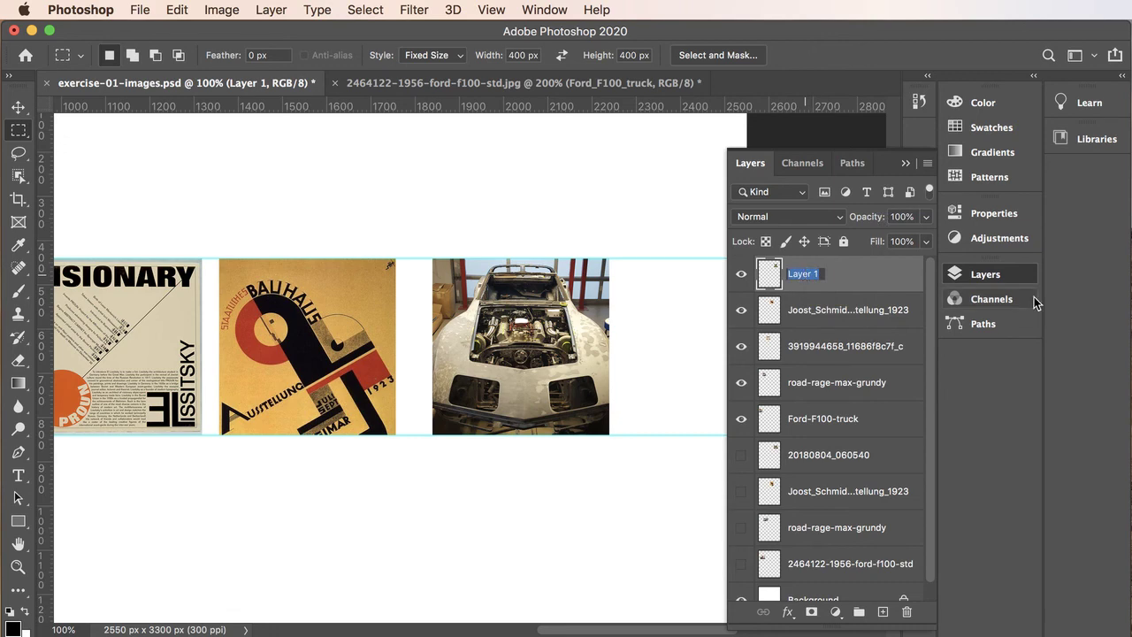
pyautogui.press('BackSpace')
pyautogui.write('70-restomod-corvette')
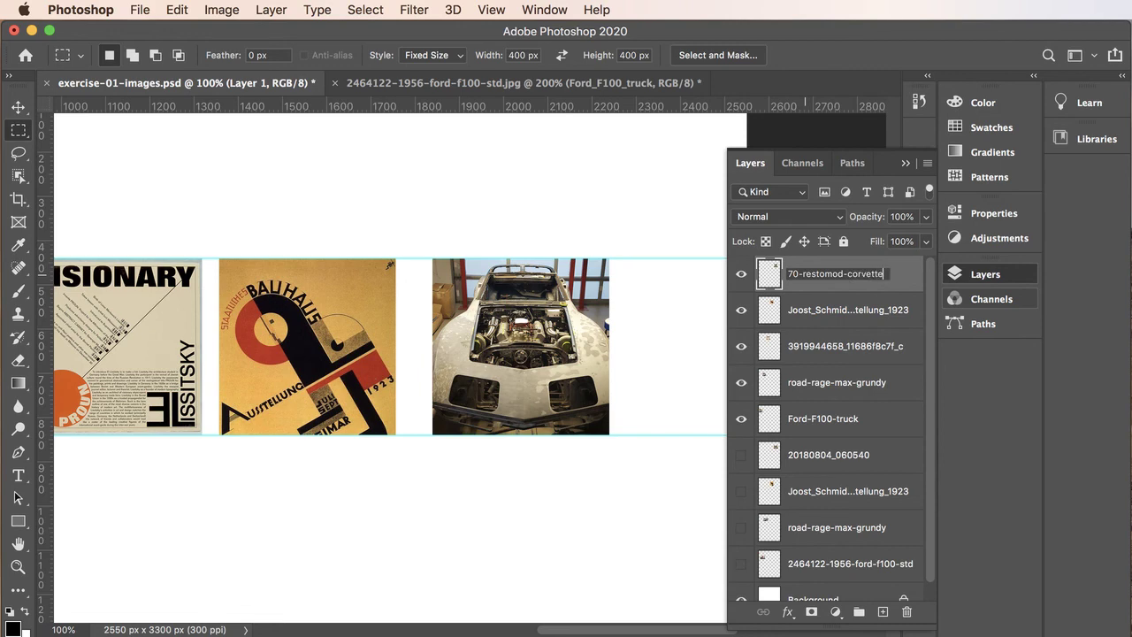
pyautogui.press('Return')
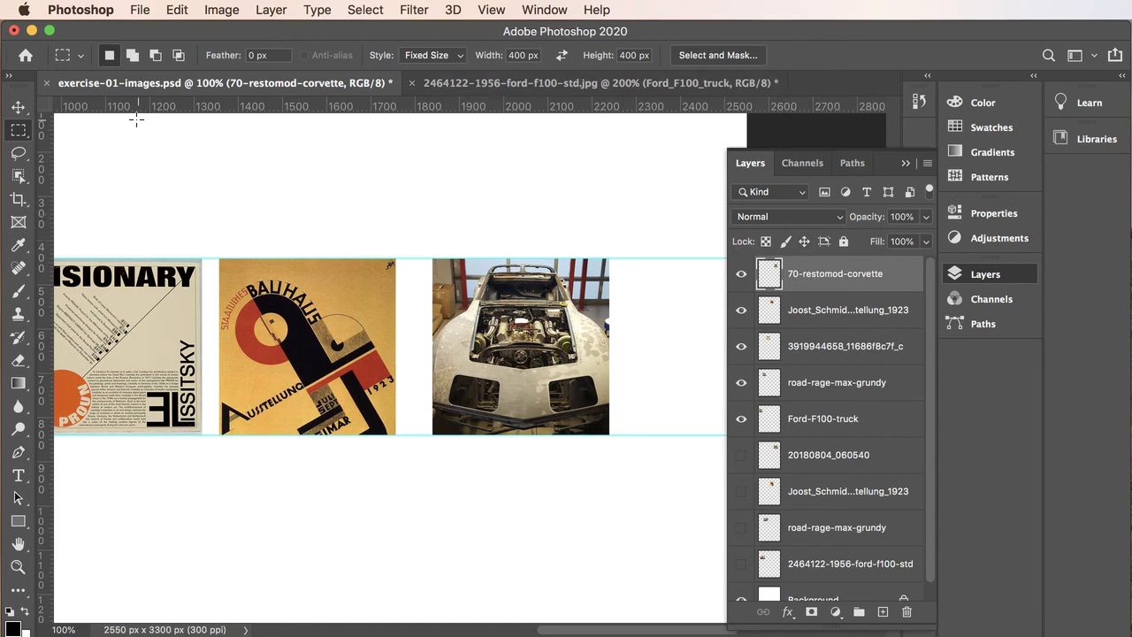
pyautogui.click(17, 107)
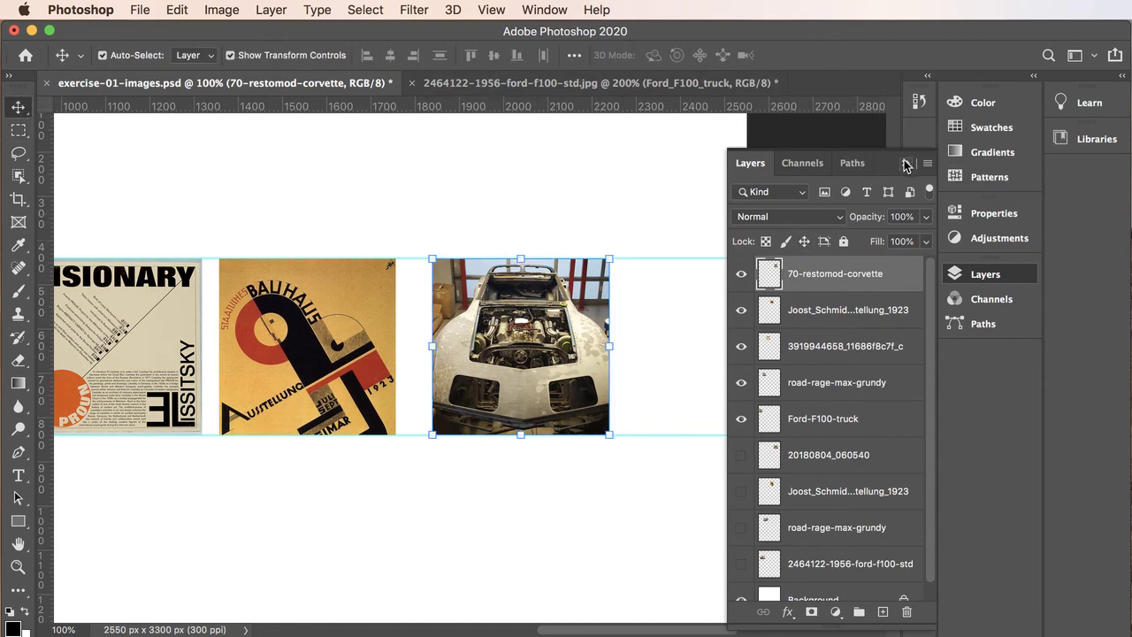
# Close the Layers panel and zoom out so all five truck images are visible.
pyautogui.click(906, 165)
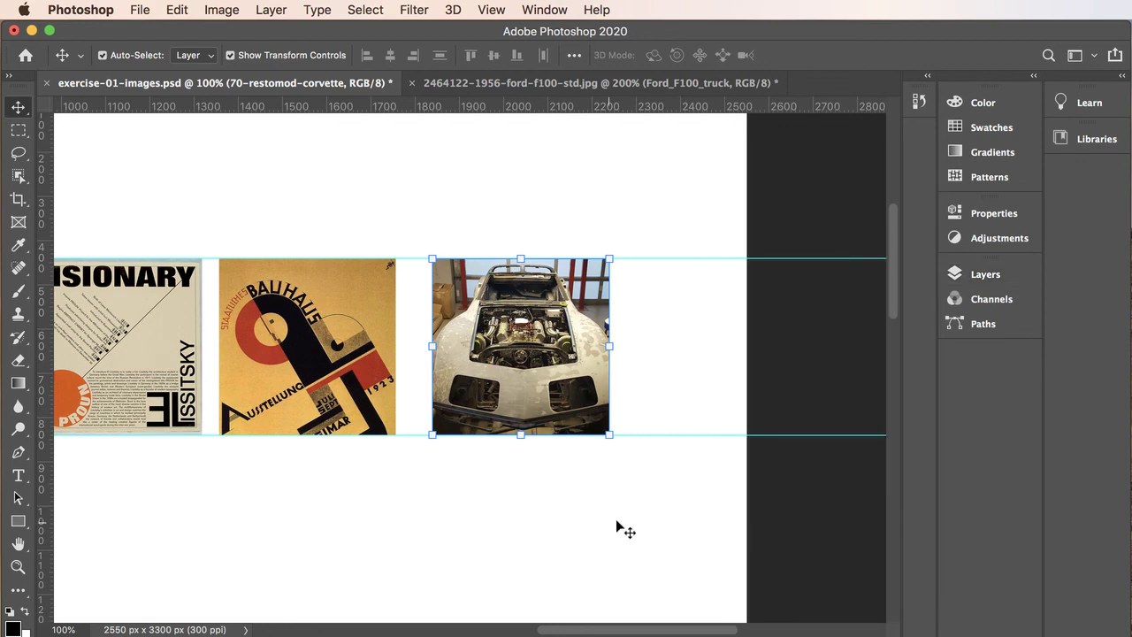
pyautogui.keyDown('alt'); pyautogui.keyDown('super'); pyautogui.click(559, 491); pyautogui.keyUp('super'); pyautogui.keyUp('alt')
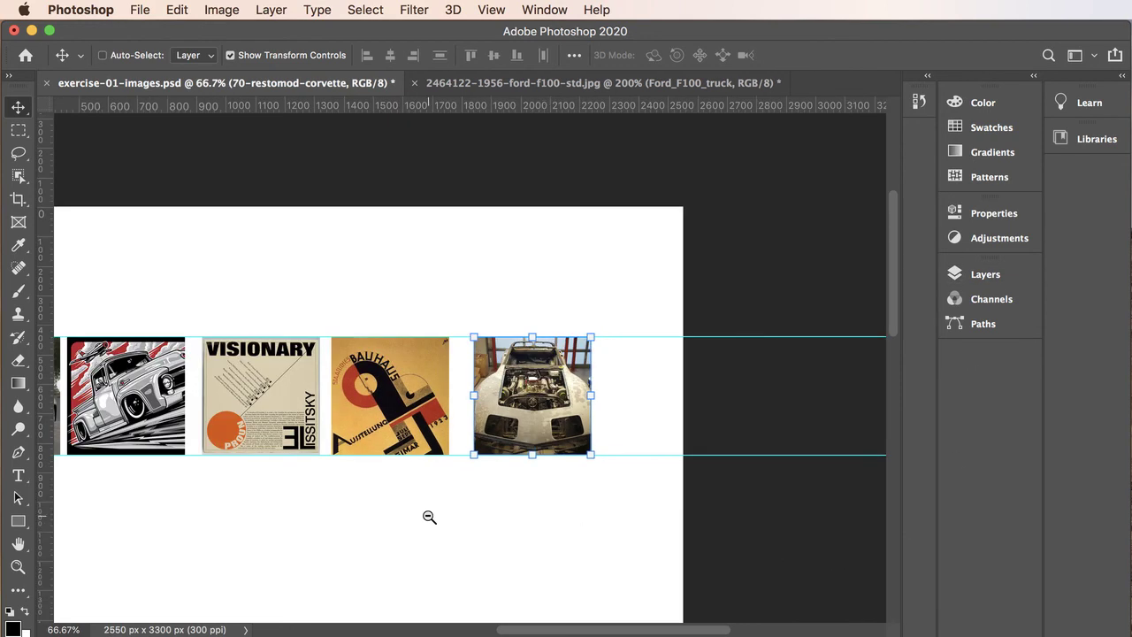
pyautogui.moveTo(415, 518); pyautogui.dragTo(558, 400)
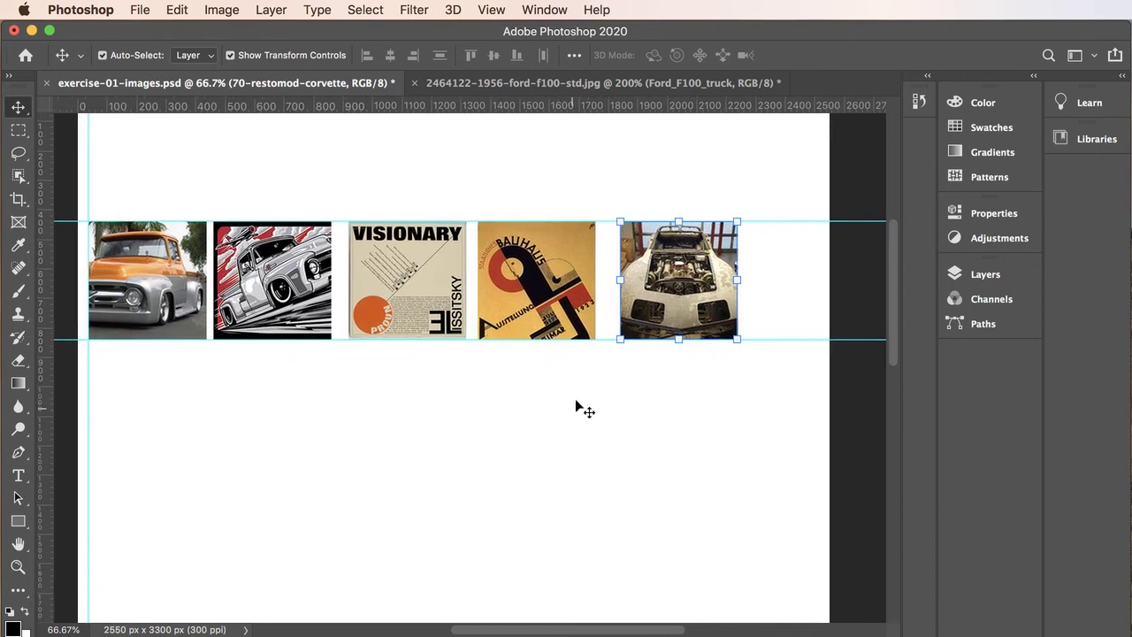
# Uncheck View > Extras to hide the guides and transform handles.
pyautogui.click(493, 9)
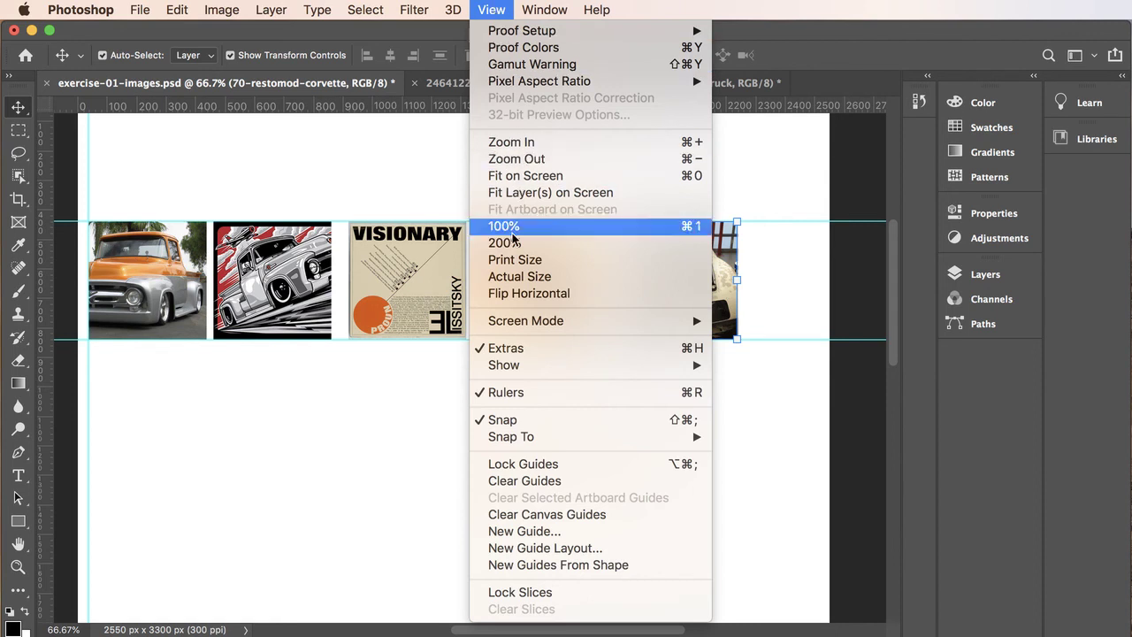
pyautogui.moveTo(511, 370)
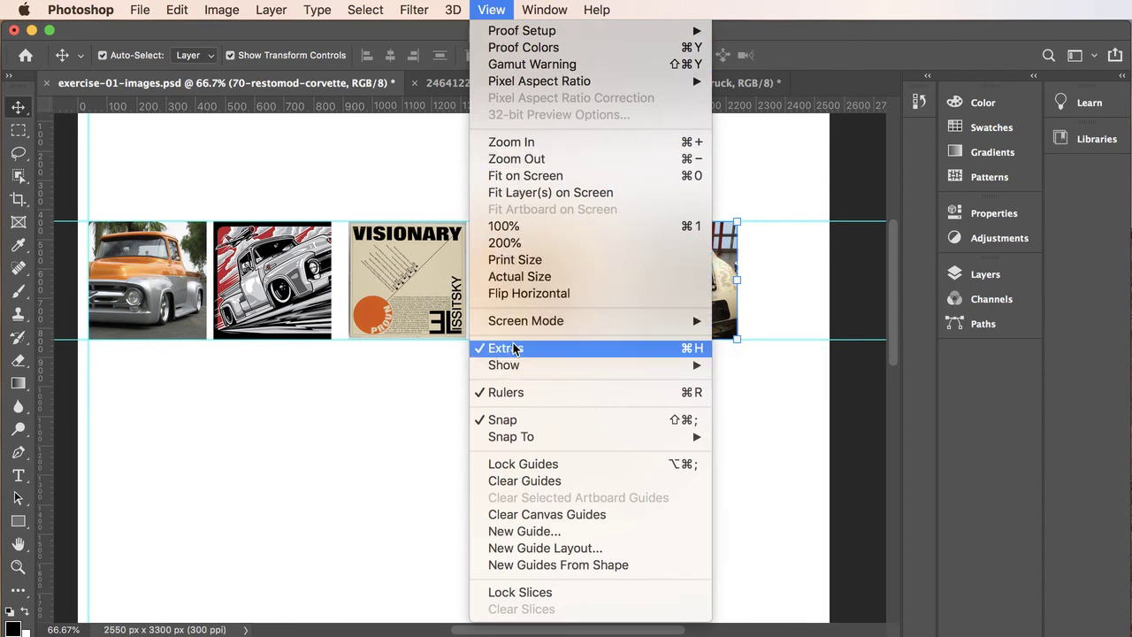
pyautogui.click(511, 349)
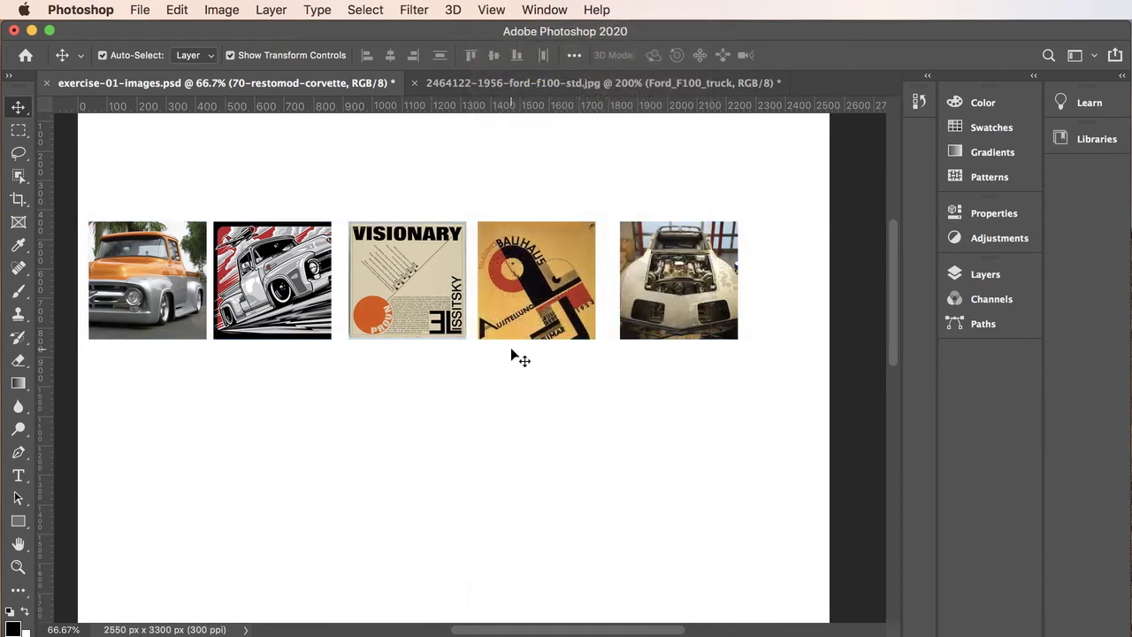
pyautogui.click(493, 11)
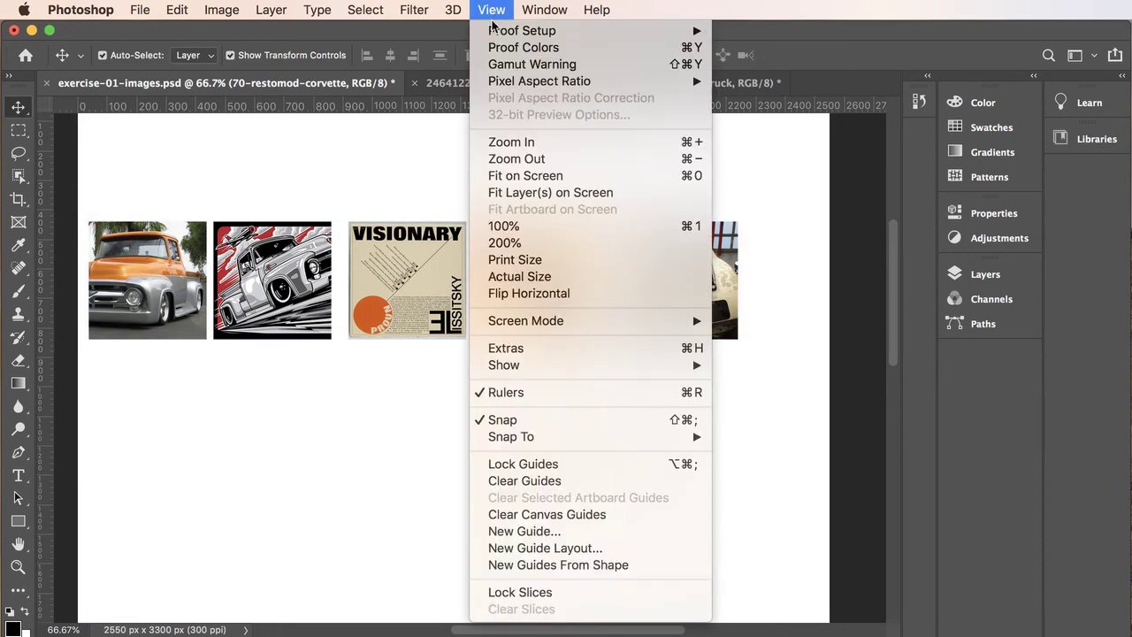
pyautogui.click(511, 349)
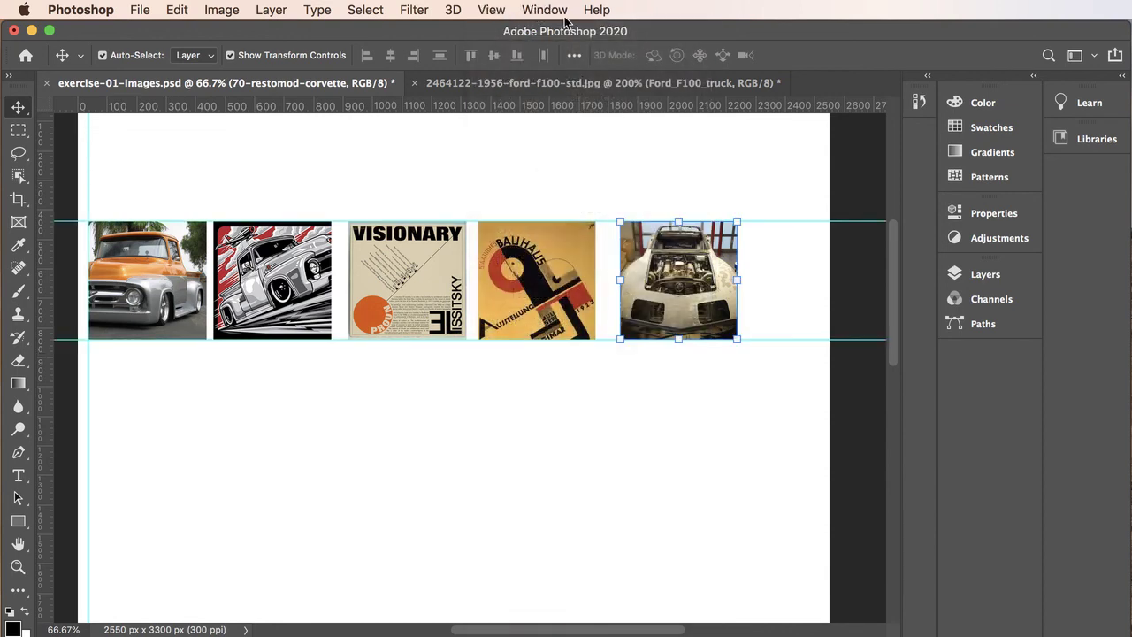
pyautogui.click(492, 11)
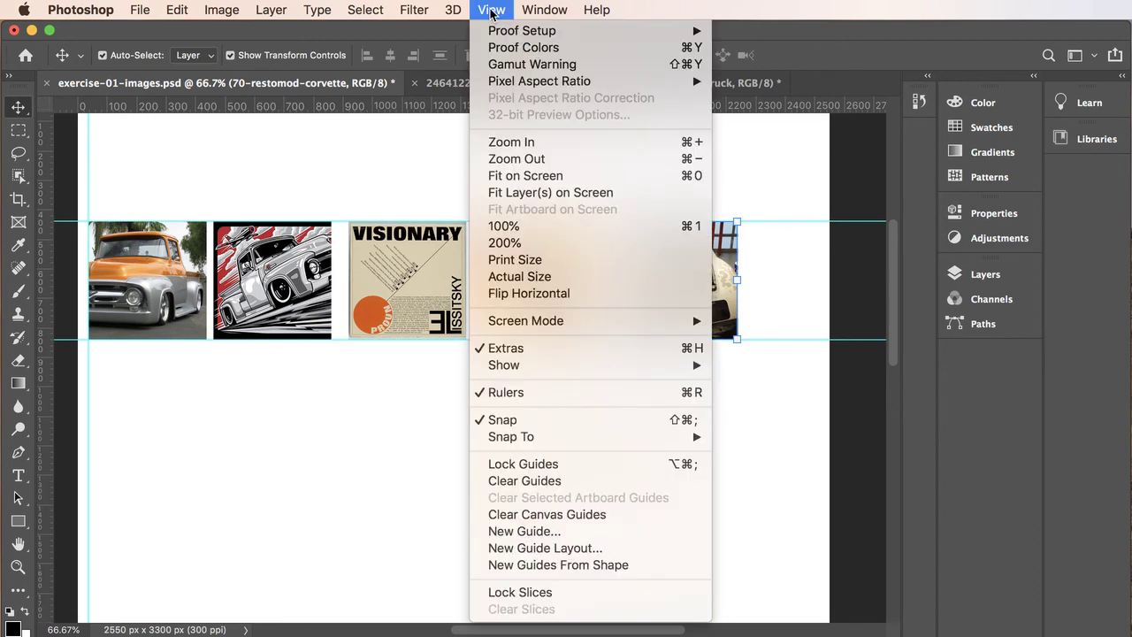
pyautogui.click(497, 351)
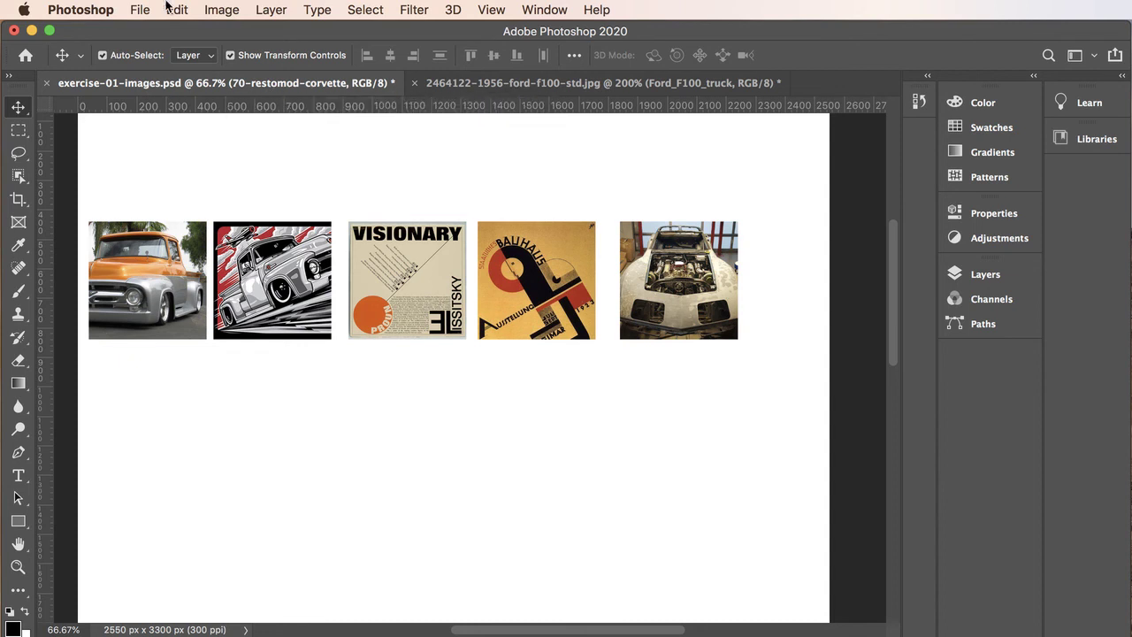
# Save exercise-01-images.psd, keeping Maximize Compatibility checked in the format options.
pyautogui.click(140, 10)
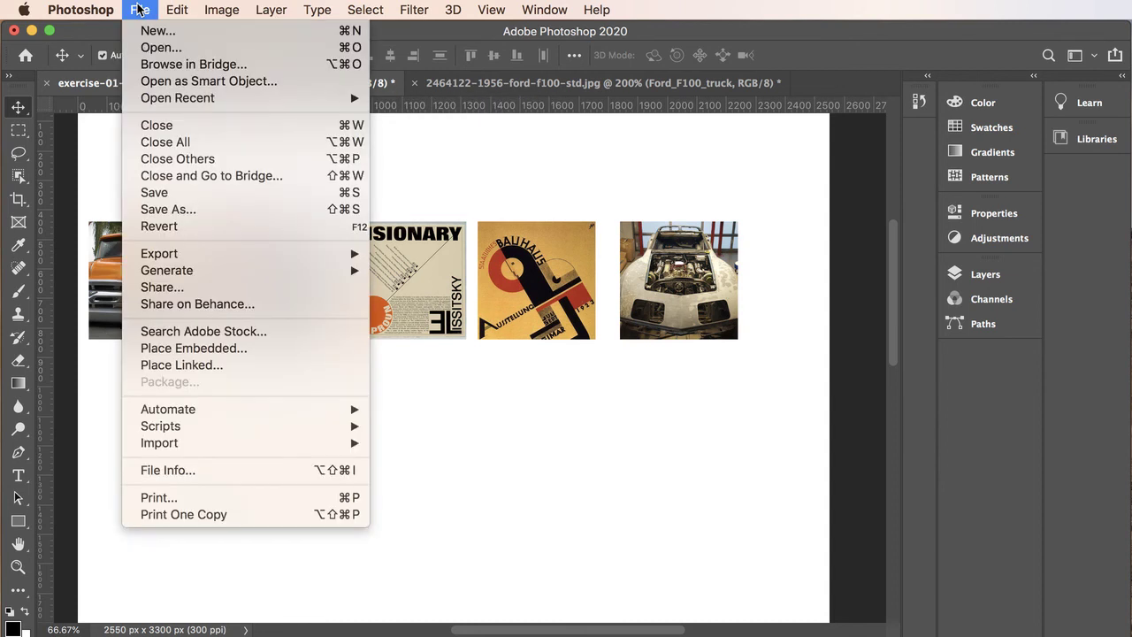
pyautogui.click(170, 192)
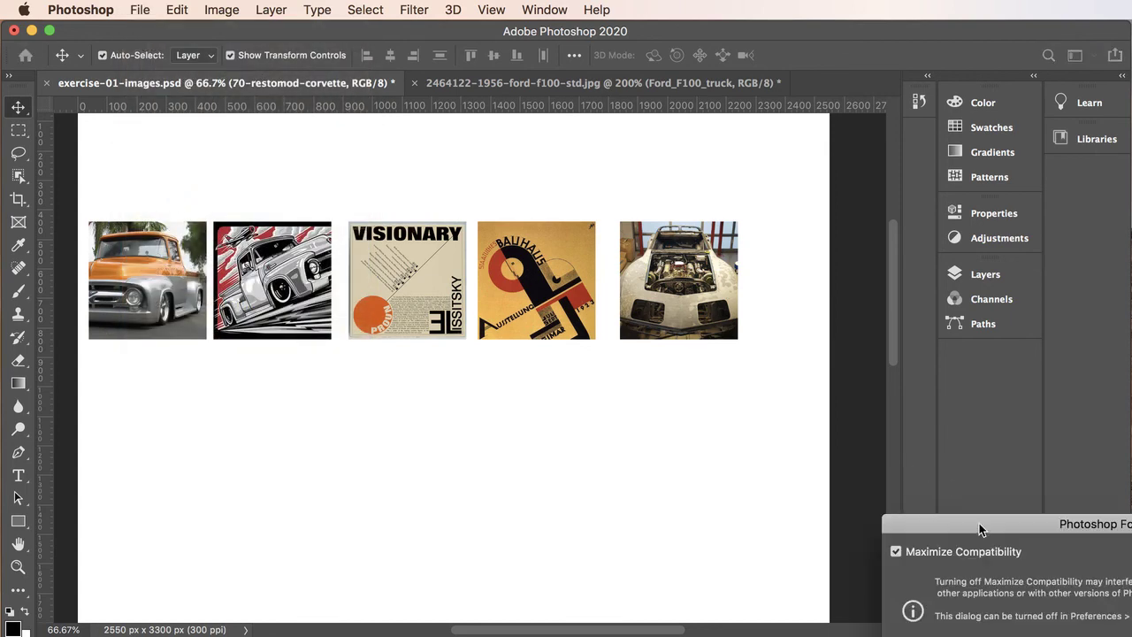
pyautogui.moveTo(979, 528); pyautogui.dragTo(667, 372)
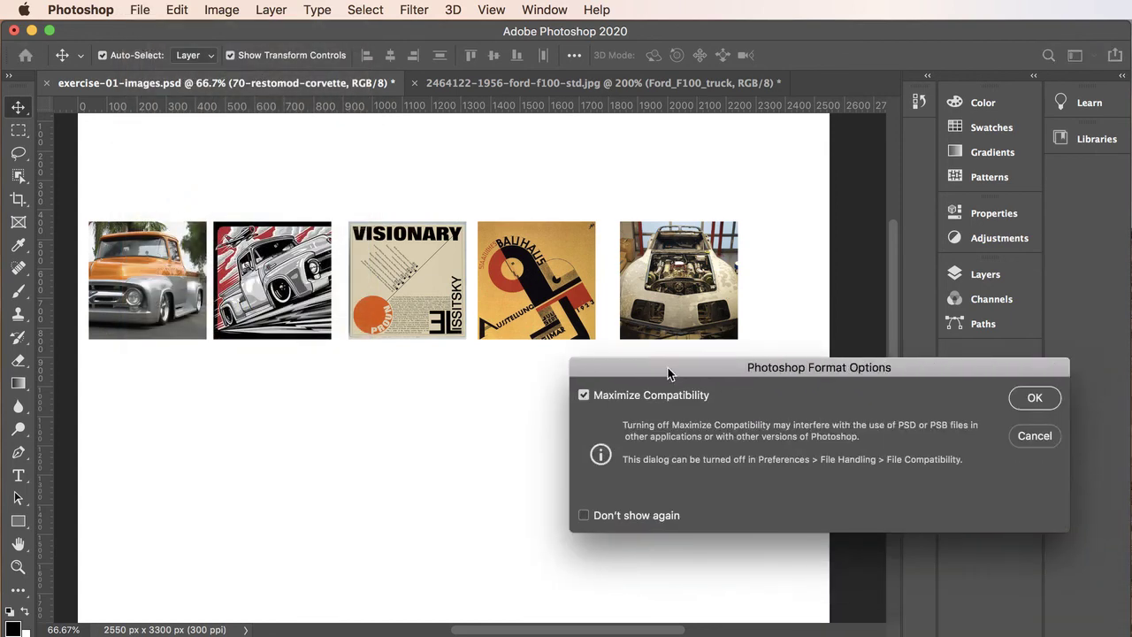
pyautogui.click(1034, 398)
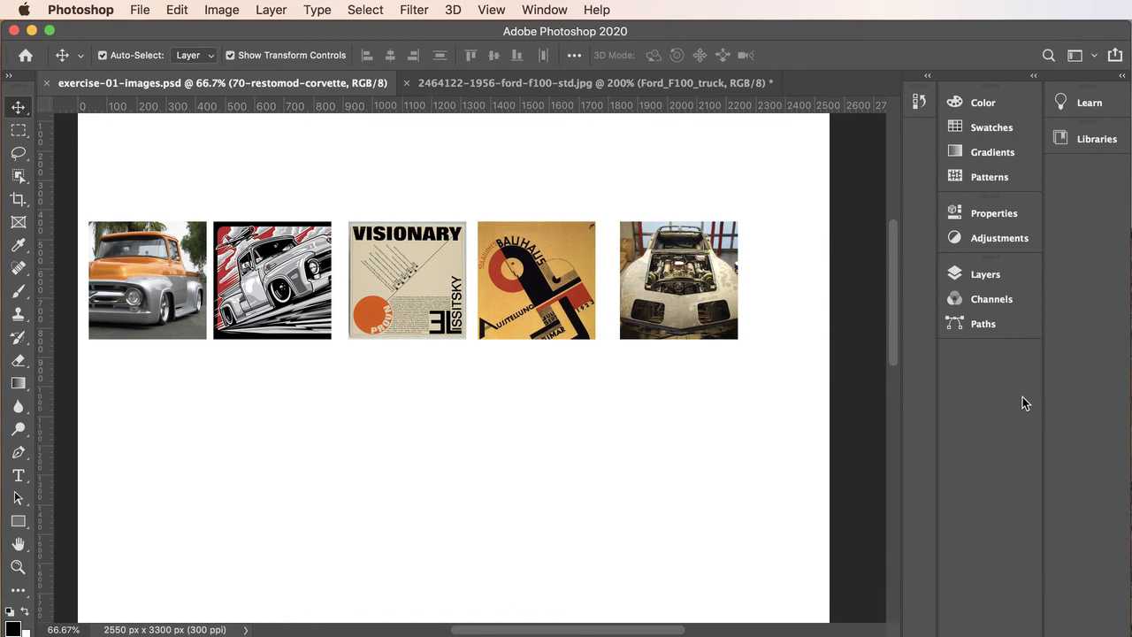